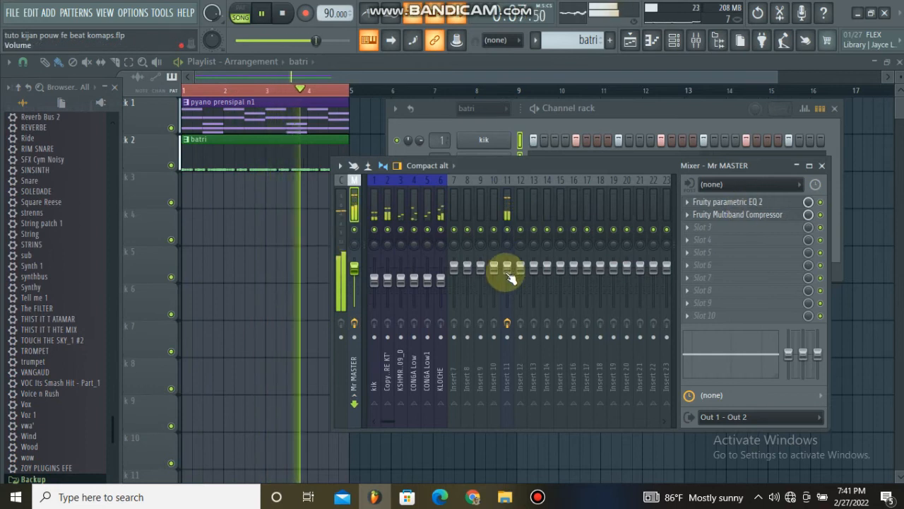
# Lower the Insert 11 mixer volume fader and stop playback
pyautogui.moveTo(507, 267); pyautogui.dragTo(507, 283)
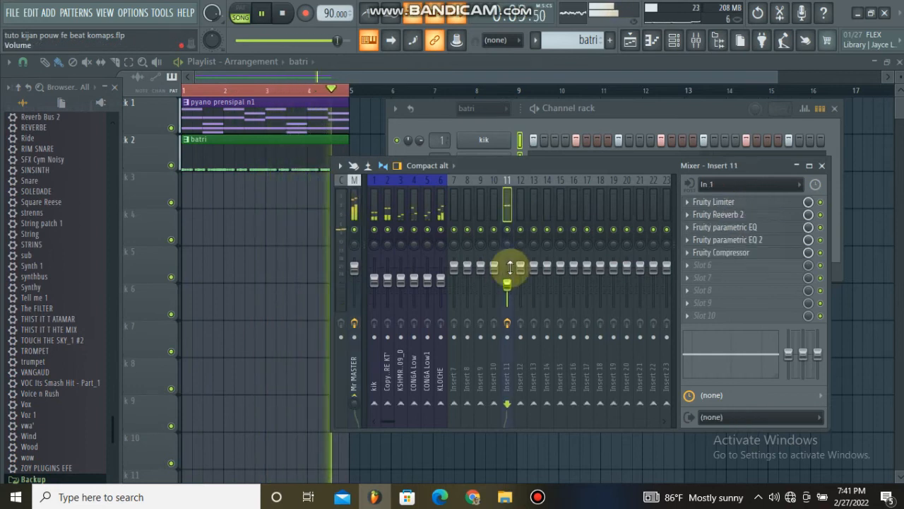
pyautogui.press('space')
pyautogui.click(424, 229)
# Load Fruity Parametric EQ 2 in the kik track's first effect slot with the 20Hz + 18kHz cut preset
pyautogui.click(374, 200)
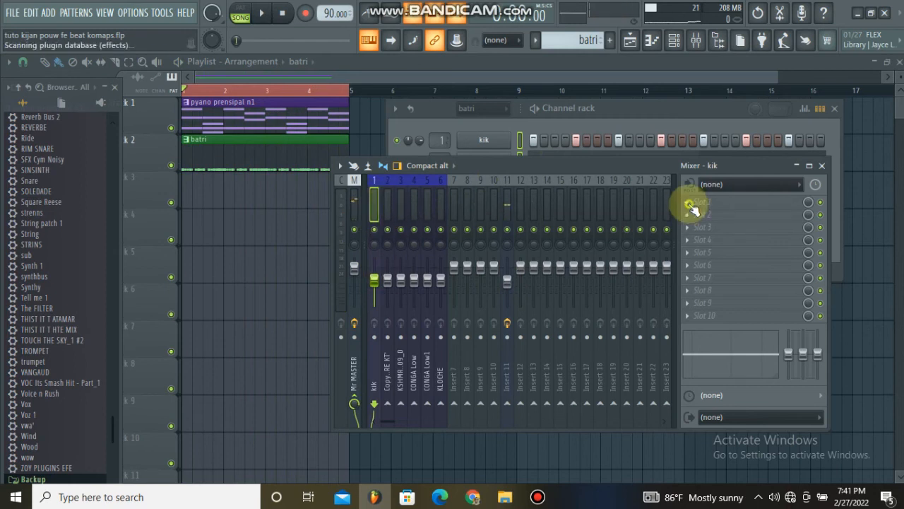
pyautogui.click(691, 207)
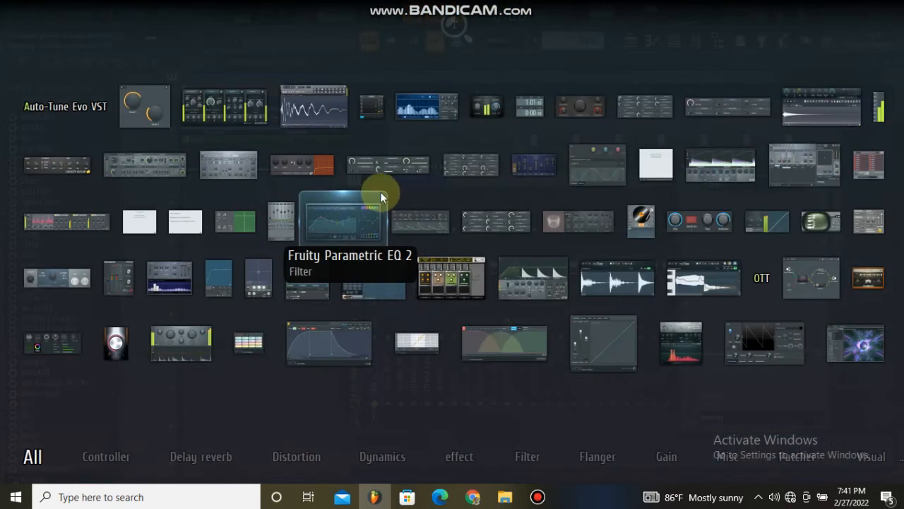
pyautogui.click(380, 192)
pyautogui.click(443, 193)
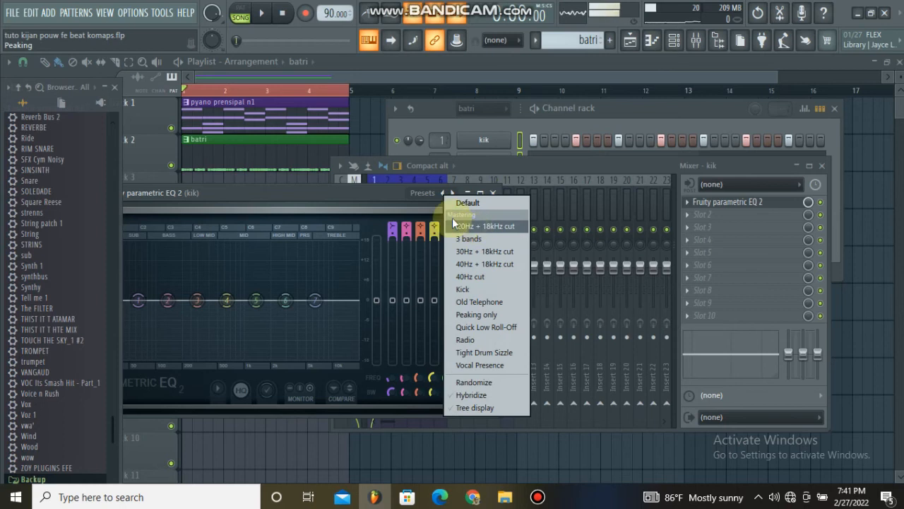
pyautogui.click(454, 223)
pyautogui.moveTo(351, 195); pyautogui.dragTo(570, 157)
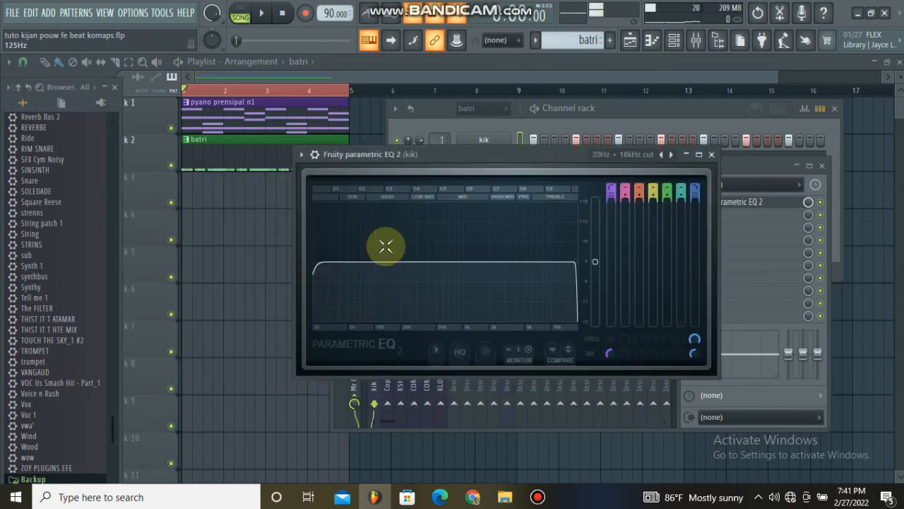
# Narrow the kik EQ curve during playback by raising the low cut and lowering the high cut, and close the EQ
pyautogui.click(541, 499)
pyautogui.click(599, 117)
pyautogui.press('space')
pyautogui.moveTo(332, 276); pyautogui.dragTo(339, 262)
pyautogui.moveTo(576, 262); pyautogui.dragTo(557, 262)
pyautogui.click(711, 155)
pyautogui.press('space')
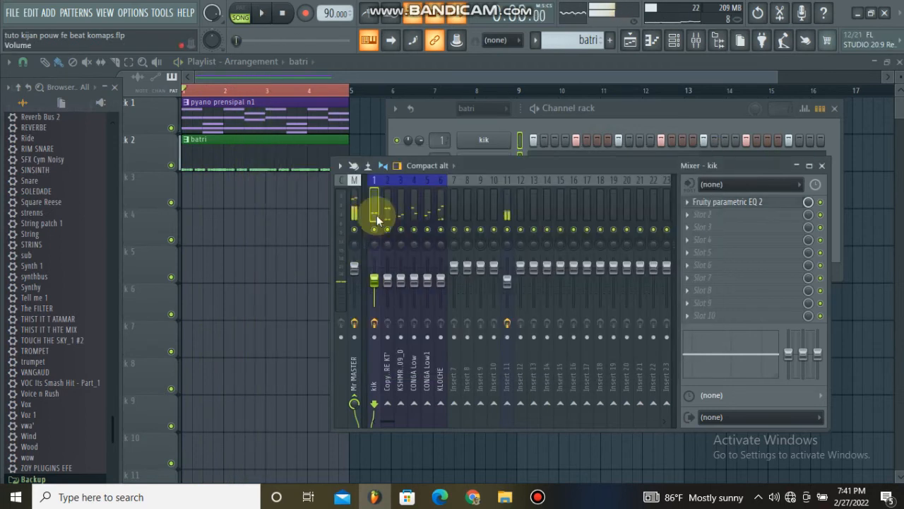
# Add Fruity Compressor to the kik track's second effect slot with the Master 2 preset and close it
pyautogui.click(694, 221)
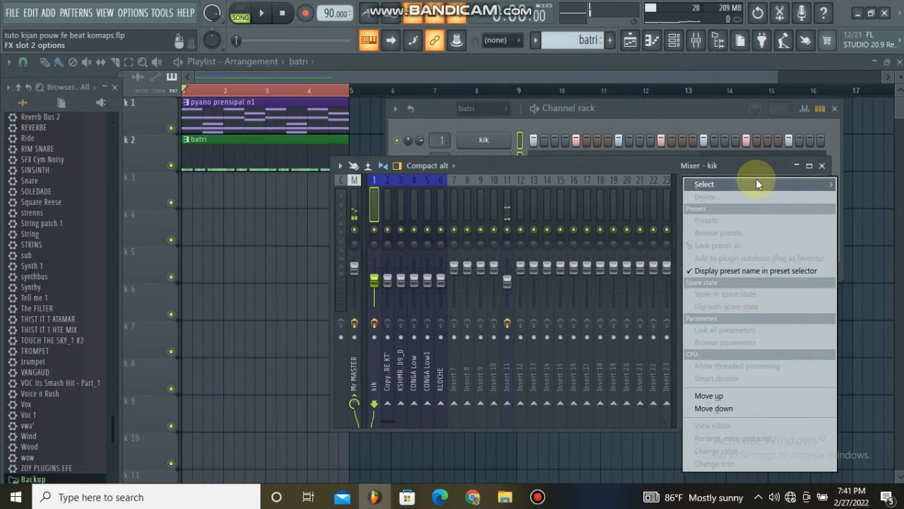
pyautogui.moveTo(756, 181)
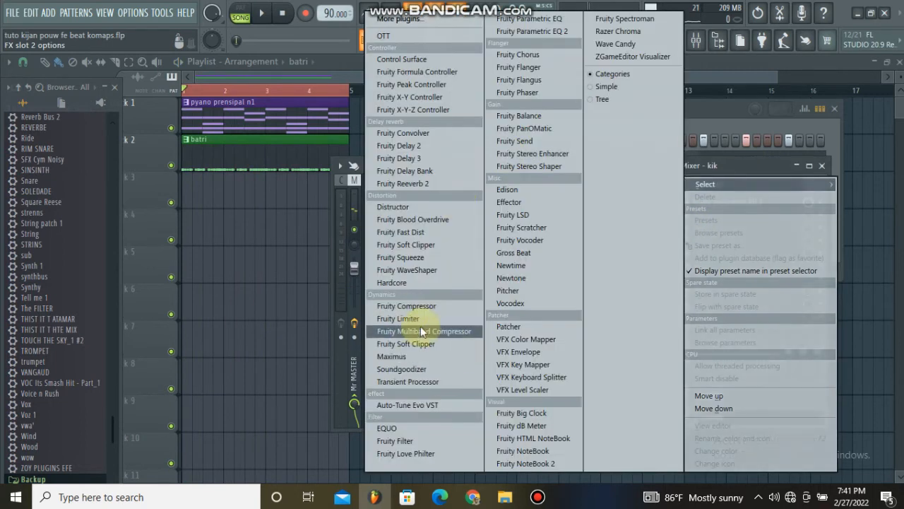
pyautogui.click(420, 305)
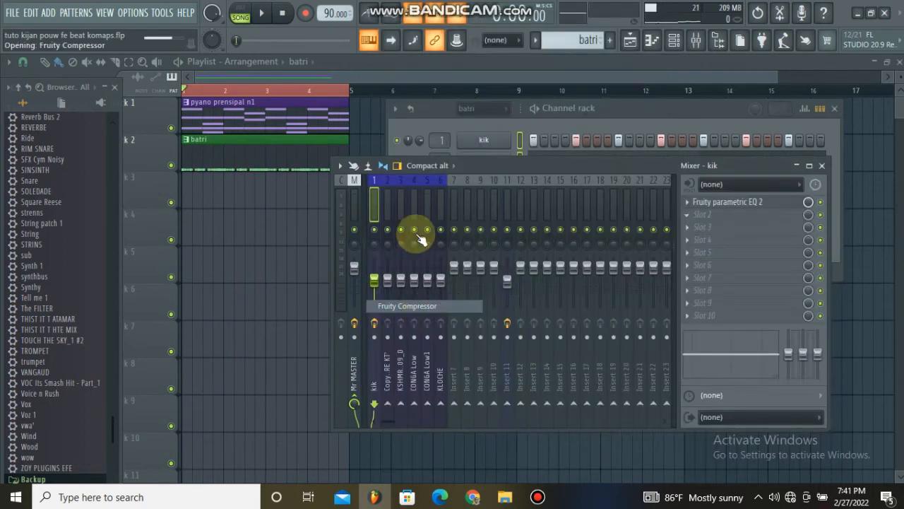
pyautogui.rightClick(387, 211)
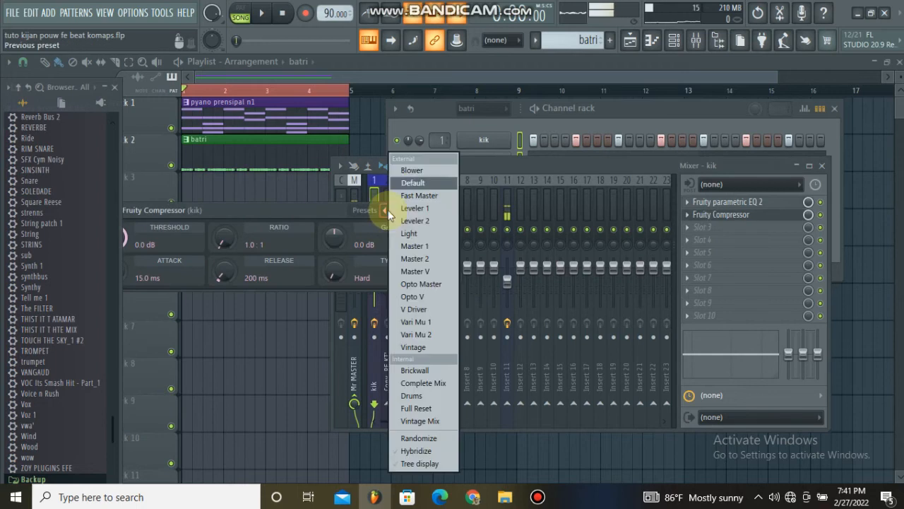
pyautogui.click(433, 257)
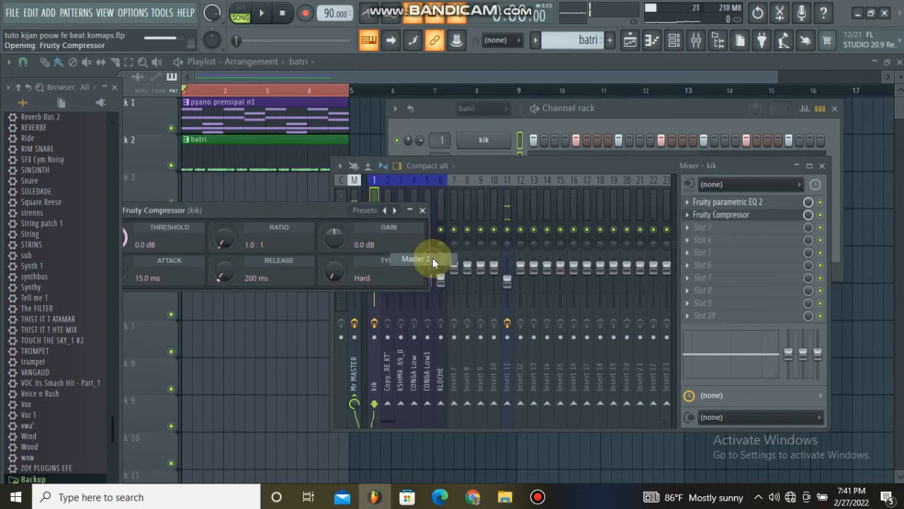
pyautogui.click(414, 215)
# Play the beat to hear the processed kick and move the mixer down to uncover the channel rack
pyautogui.press('space')
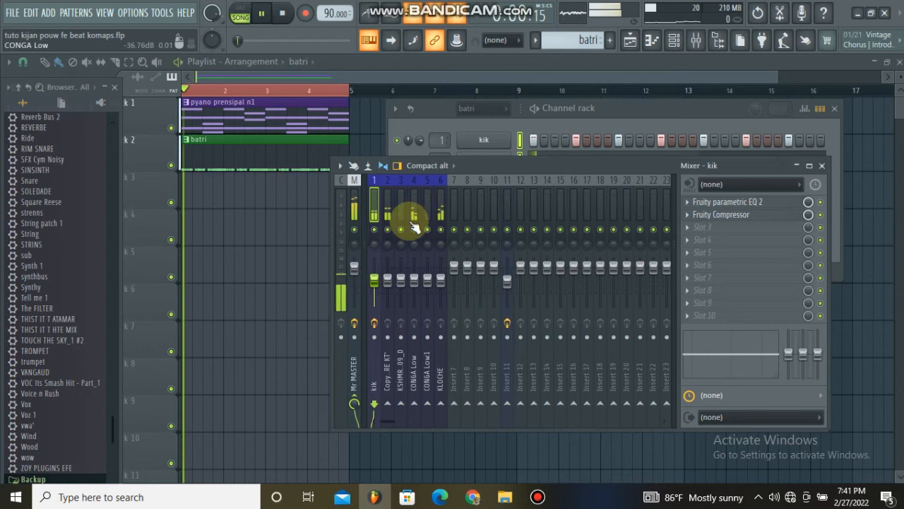
pyautogui.rightClick(377, 229)
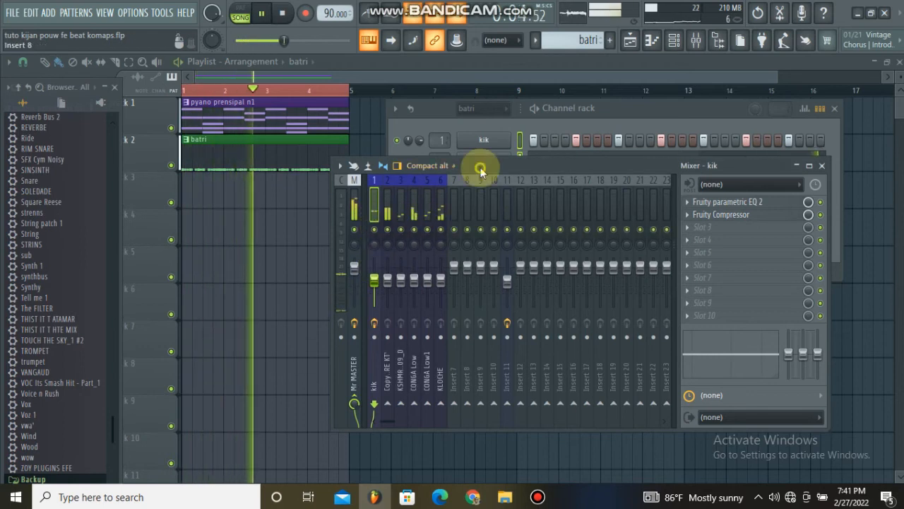
pyautogui.moveTo(480, 168); pyautogui.dragTo(473, 224)
pyautogui.press('space')
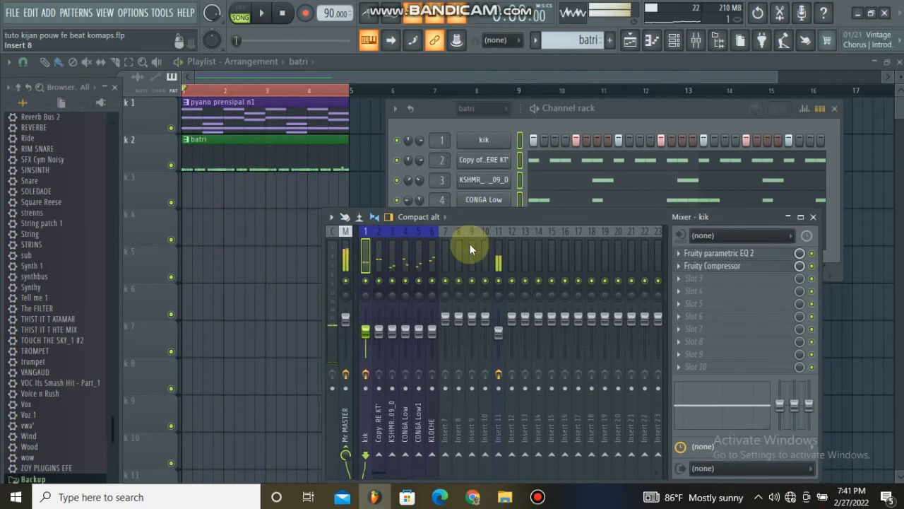
# Review the Fruity Parametric EQ 2 curve on the kik track
pyautogui.click(382, 252)
pyautogui.click(379, 253)
pyautogui.click(367, 254)
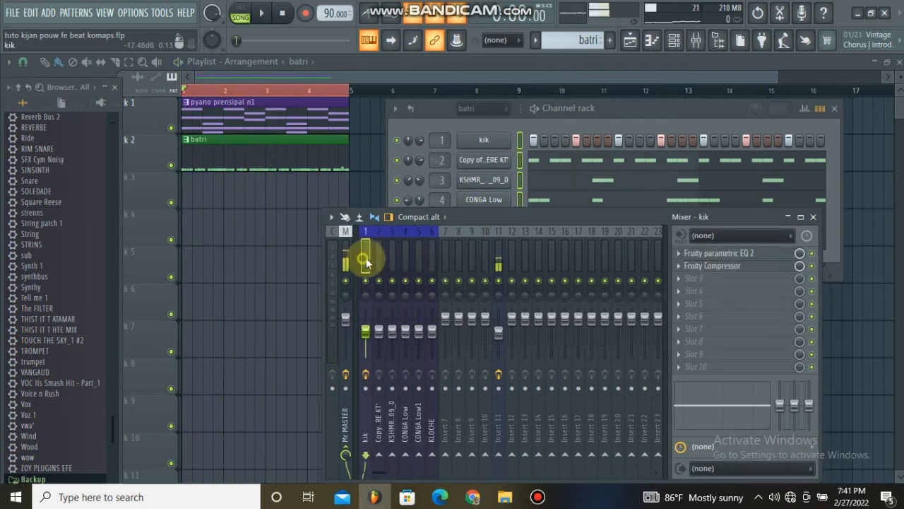
pyautogui.click(710, 253)
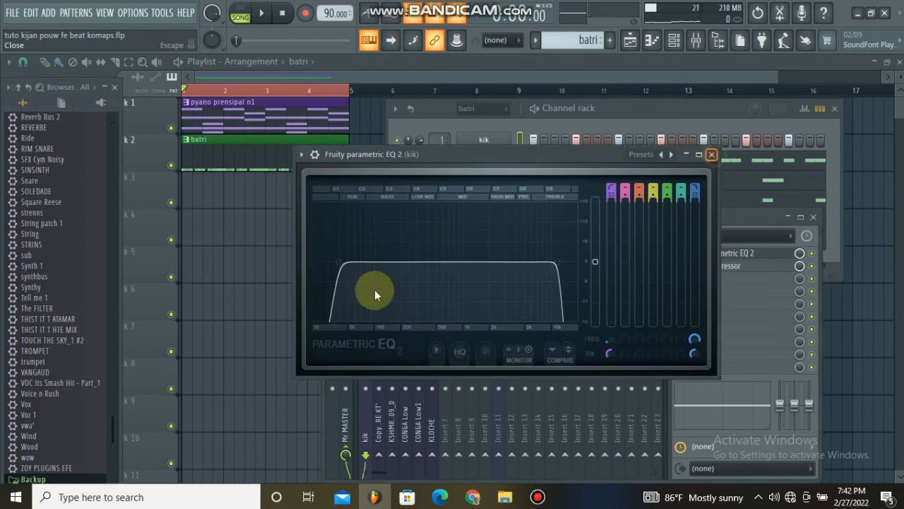
pyautogui.press('Escape')
# Load Fruity Parametric EQ 2 in the first slot of the Copy of KLERE KT' track with the 20Hz + 18kHz cut preset
pyautogui.click(379, 261)
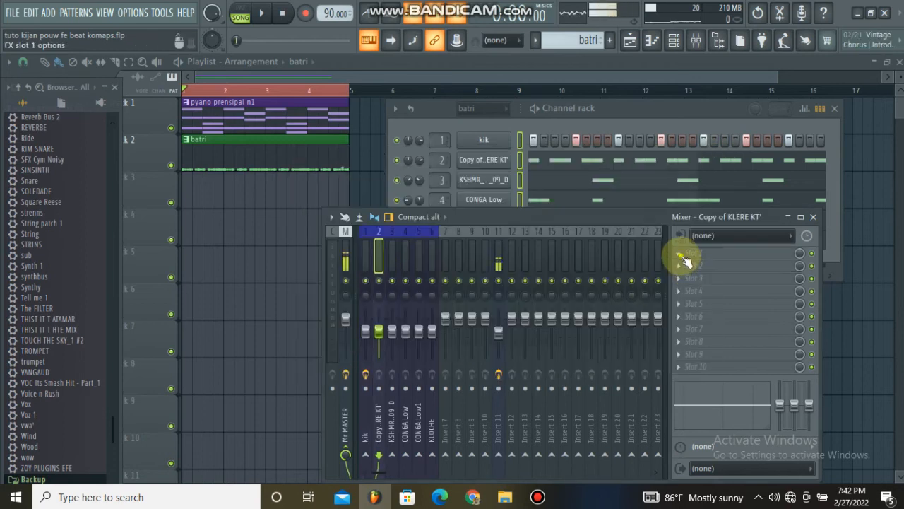
pyautogui.click(680, 255)
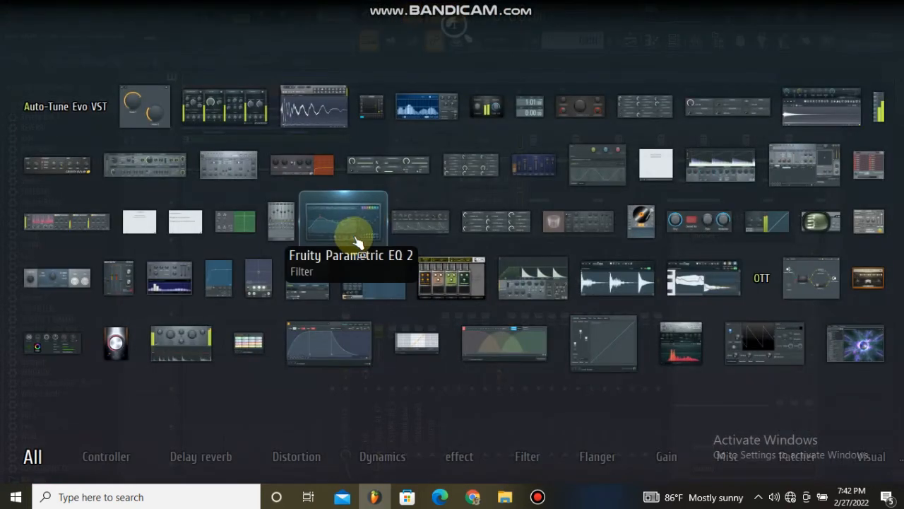
pyautogui.click(359, 243)
pyautogui.click(527, 227)
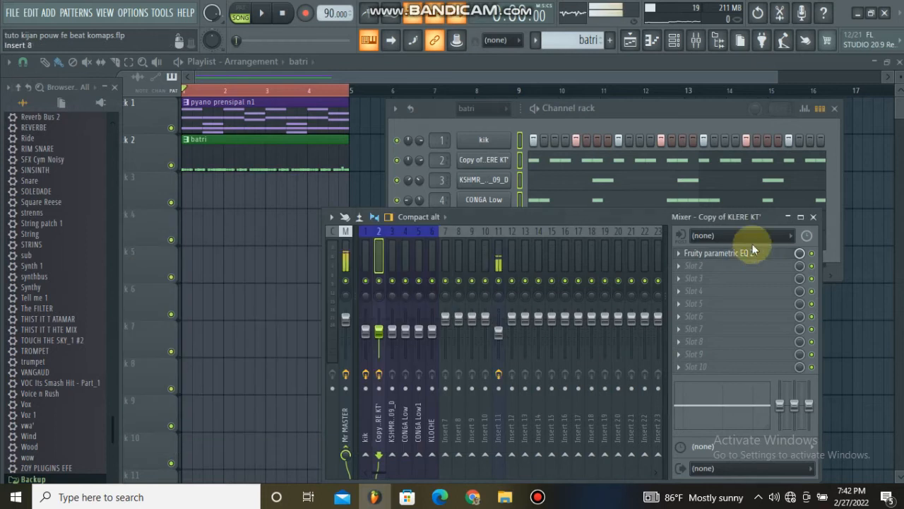
pyautogui.doubleClick(744, 253)
pyautogui.click(744, 253)
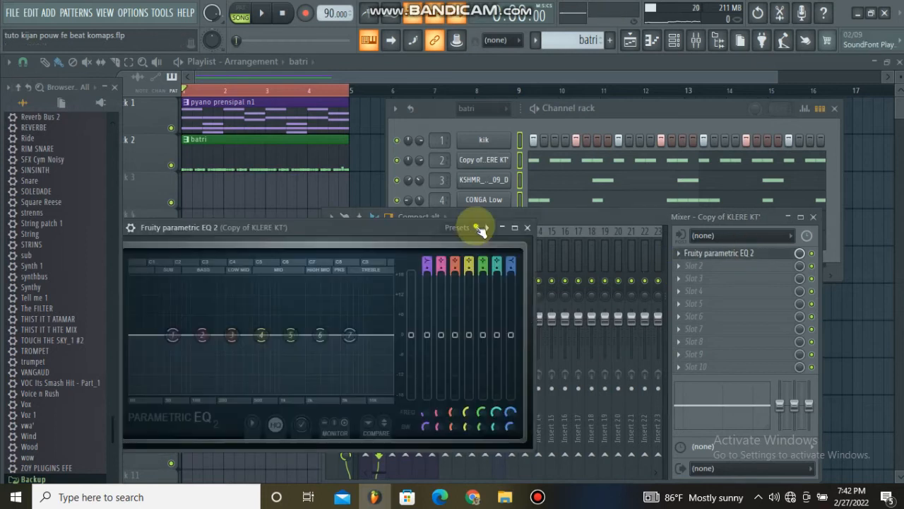
pyautogui.click(477, 227)
pyautogui.click(527, 260)
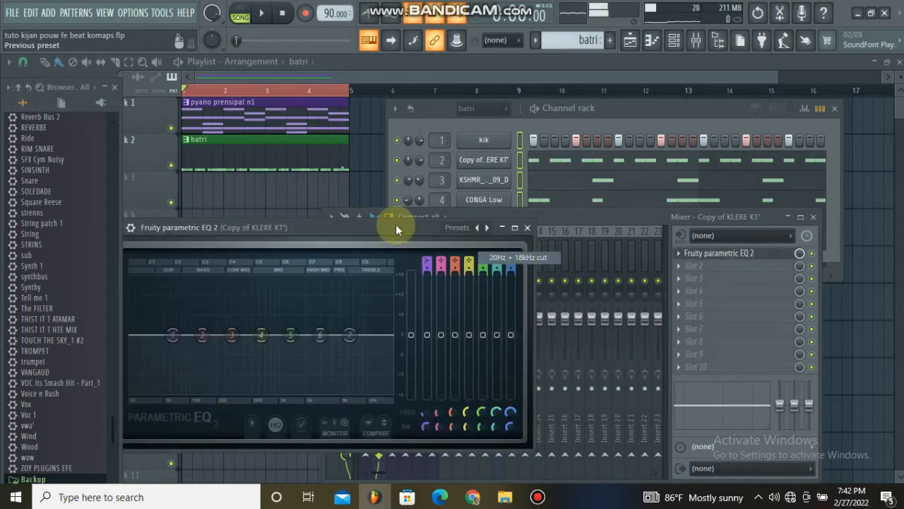
pyautogui.moveTo(393, 228); pyautogui.dragTo(551, 149)
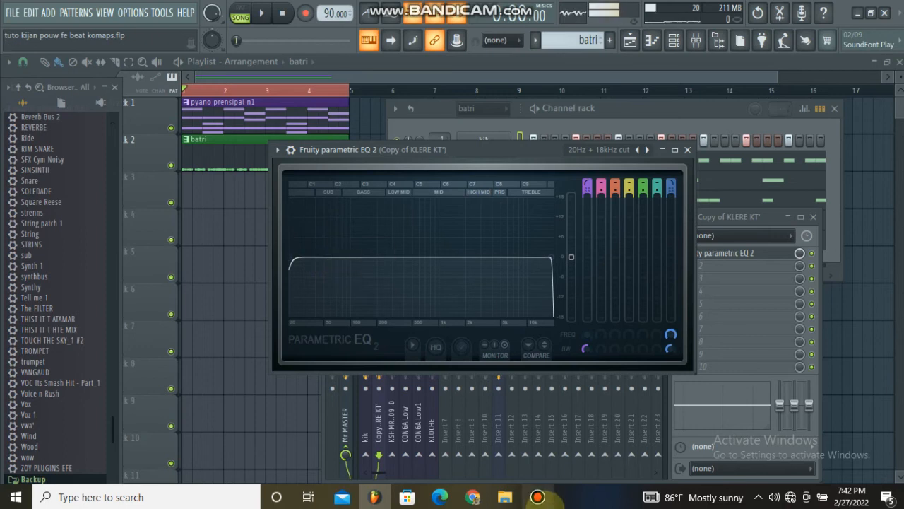
# Raise the low cut of the Copy of KLERE KT' EQ into the high-mid range while the song plays
pyautogui.press('space')
pyautogui.moveTo(306, 262); pyautogui.dragTo(544, 308)
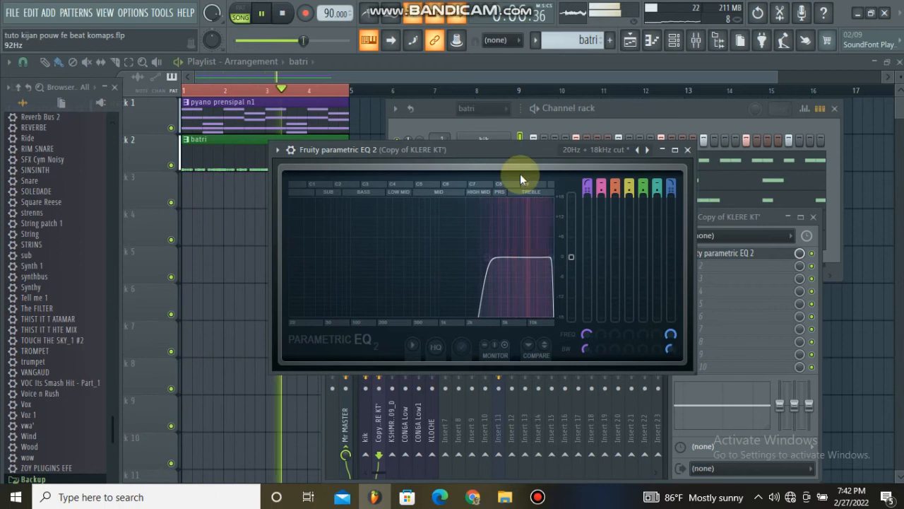
pyautogui.press('space')
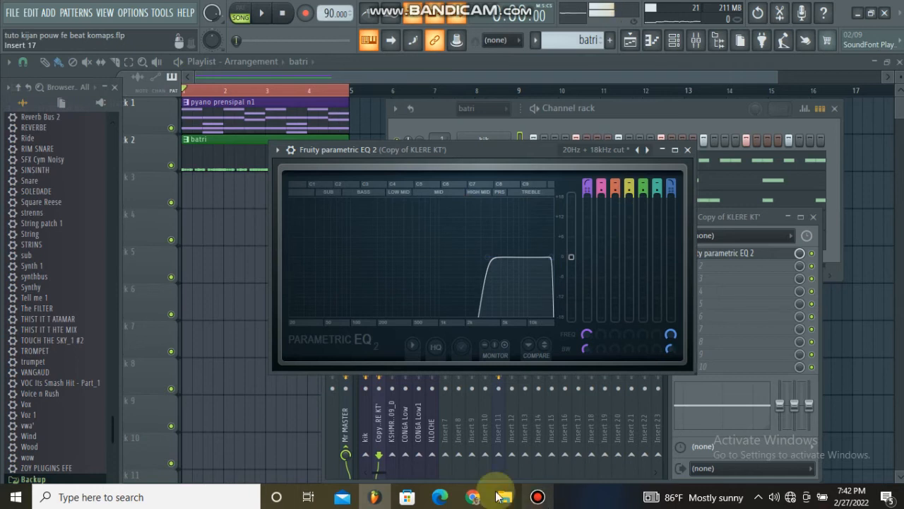
pyautogui.click(538, 497)
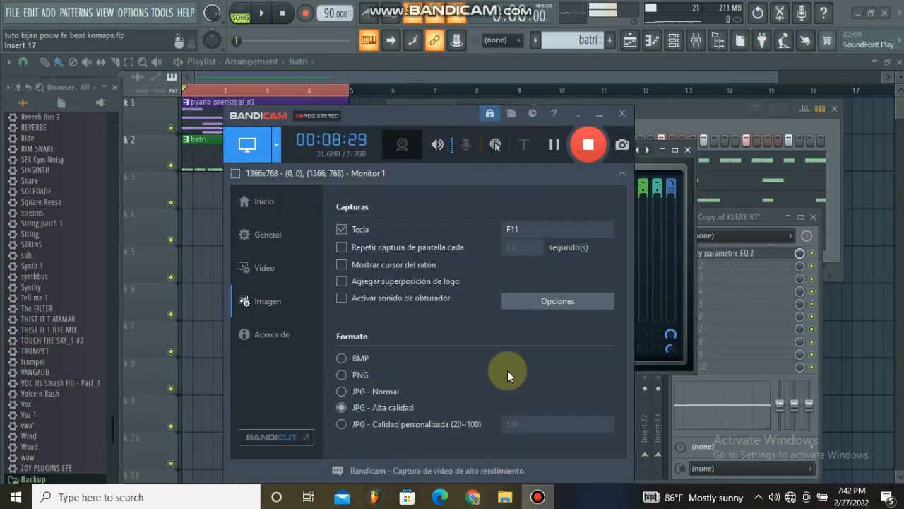
pyautogui.click(556, 146)
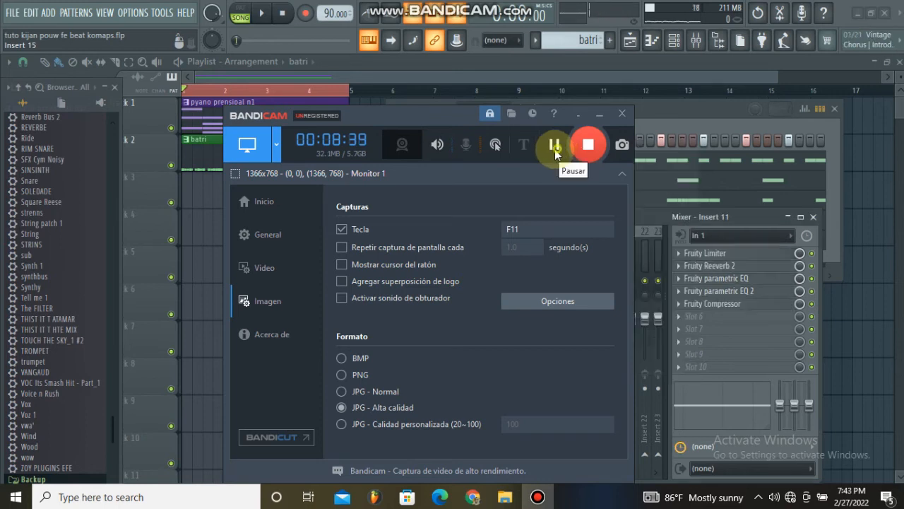
pyautogui.click(600, 115)
# Close the mixer and select only the CONGA Low1 channel in the channel rack
pyautogui.click(787, 217)
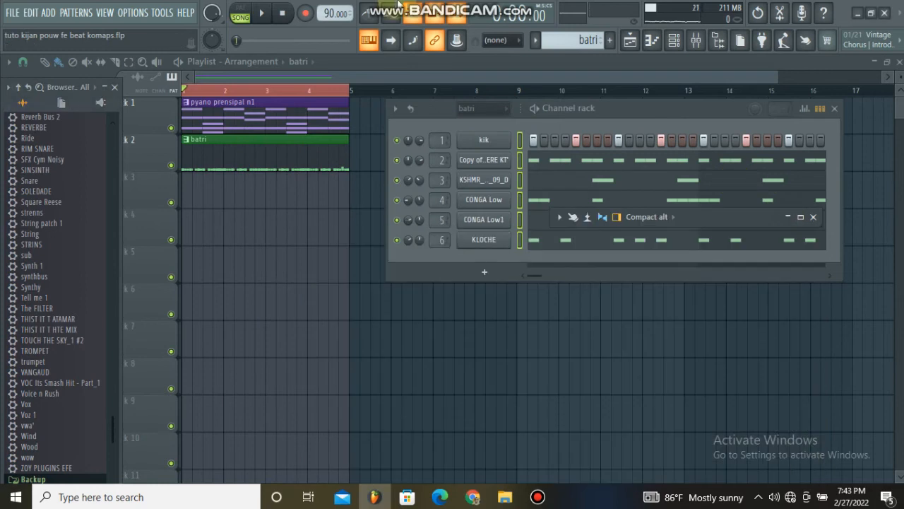
pyautogui.click(814, 217)
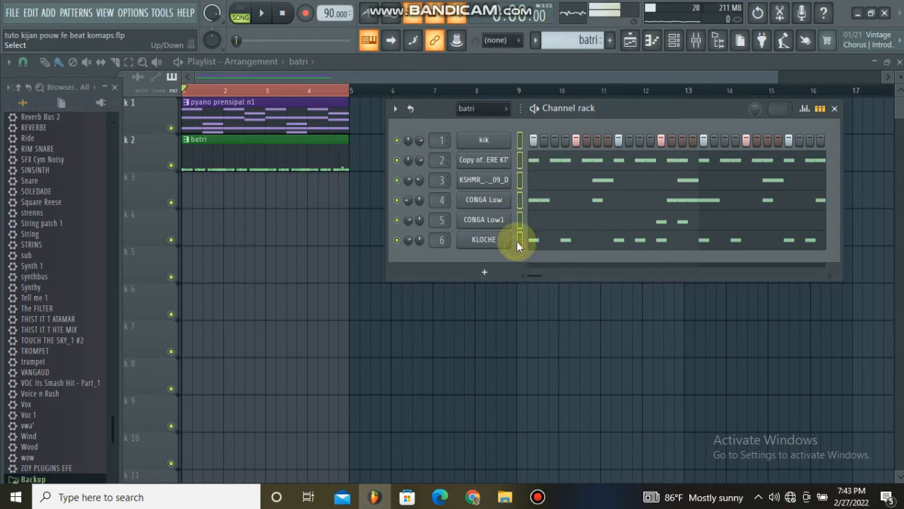
pyautogui.click(521, 222)
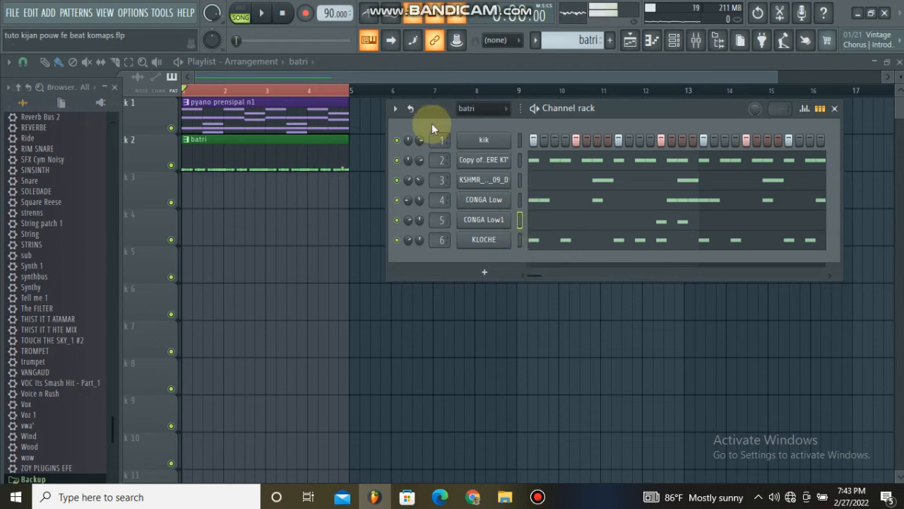
# Show the instrument channel group in the channel rack with the pyano prensipal n1 pattern selected
pyautogui.click(486, 107)
pyautogui.click(486, 107)
pyautogui.click(487, 106)
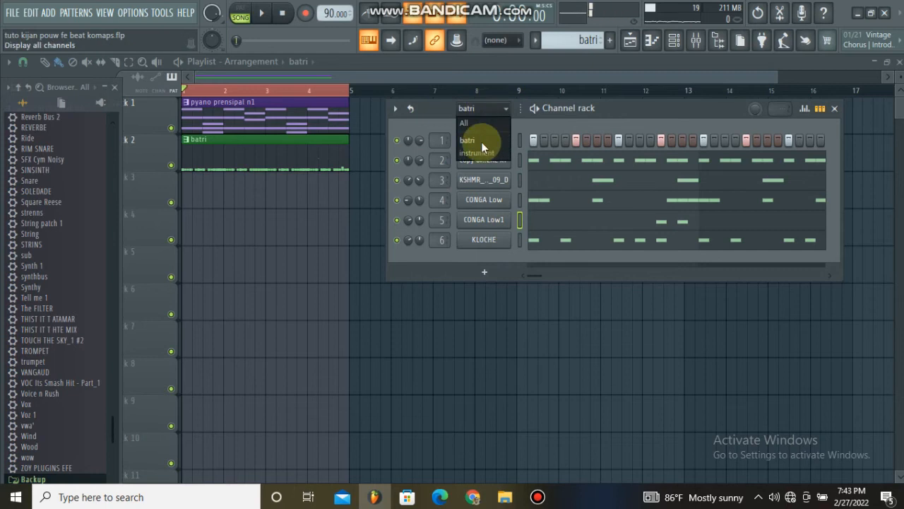
pyautogui.click(480, 153)
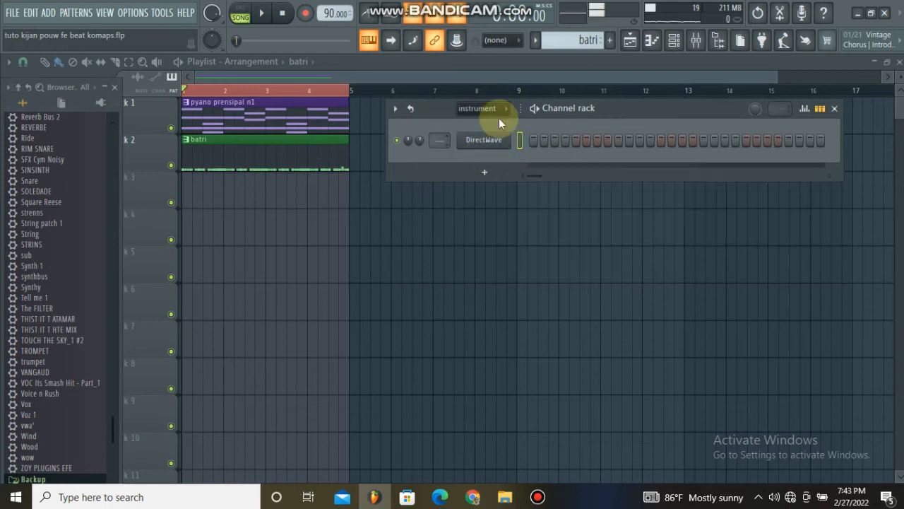
pyautogui.click(318, 131)
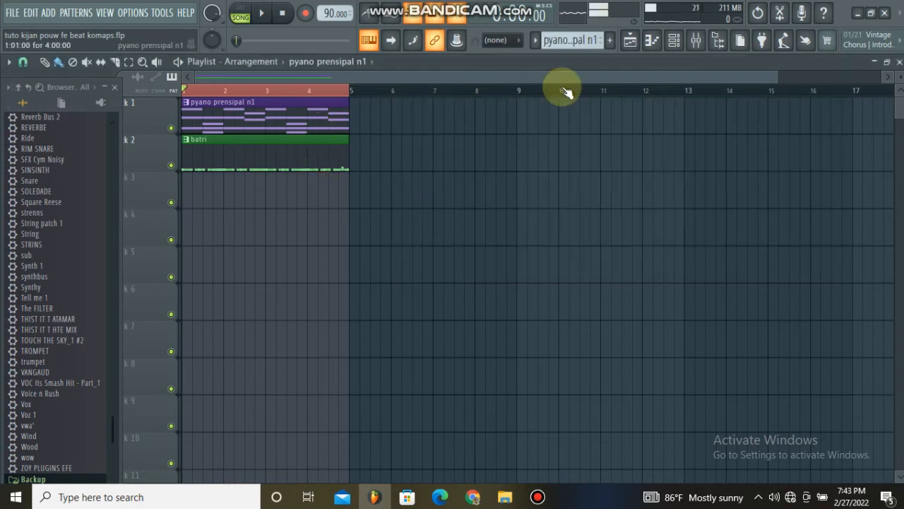
pyautogui.click(678, 44)
# Rename the DirectWave channel in the instrument group as piano and color it teal #28766D
pyautogui.middleClick(489, 144)
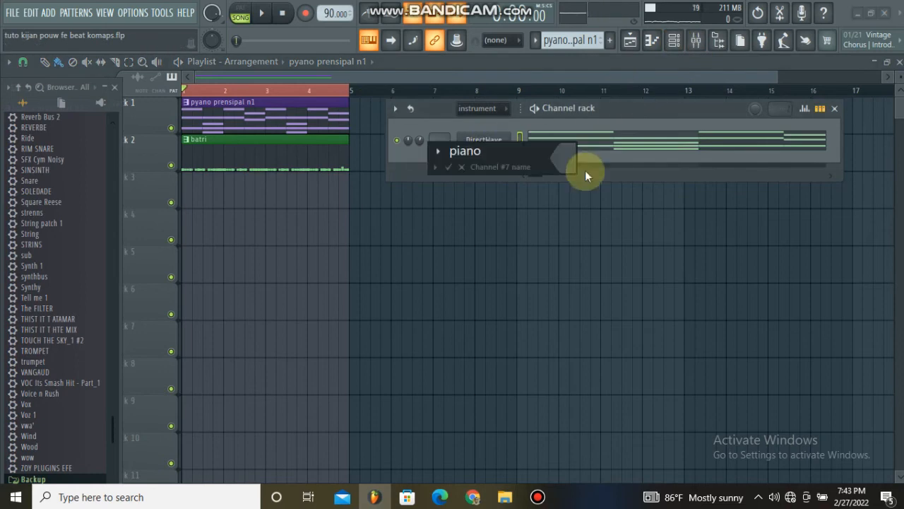
pyautogui.click(562, 156)
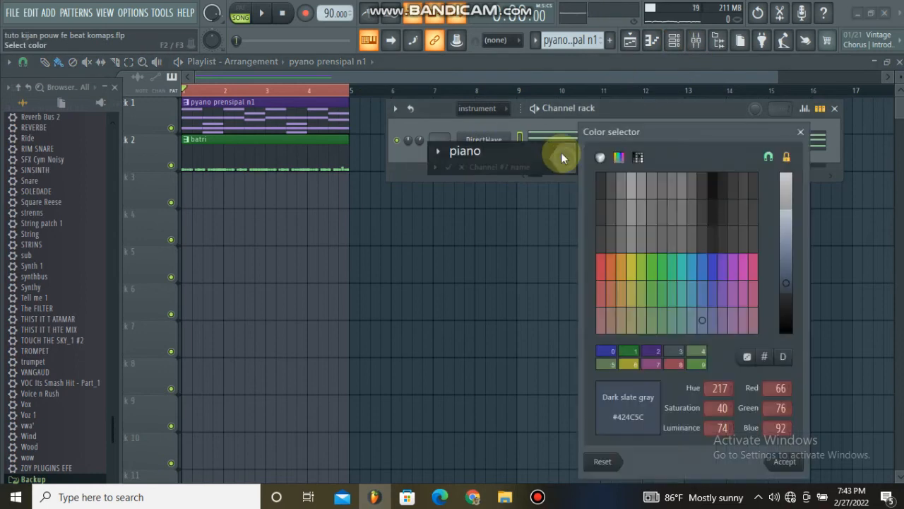
pyautogui.click(684, 267)
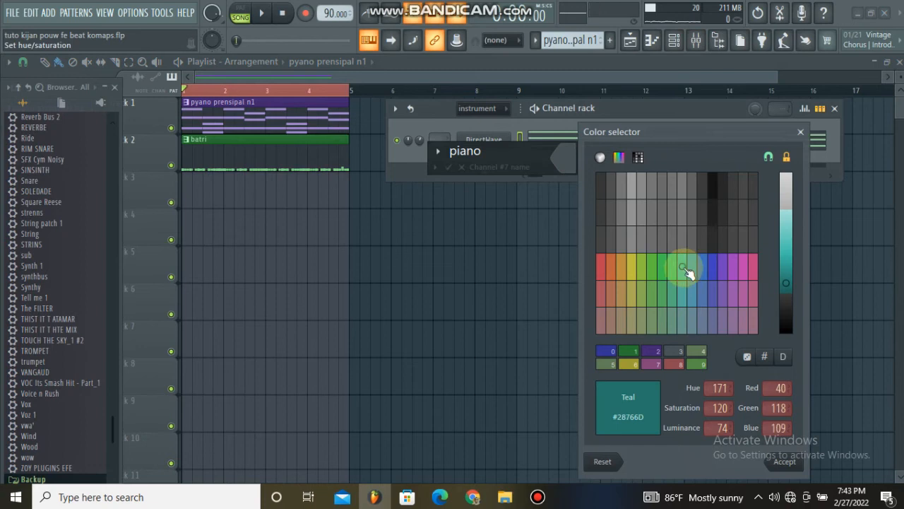
pyautogui.click(775, 467)
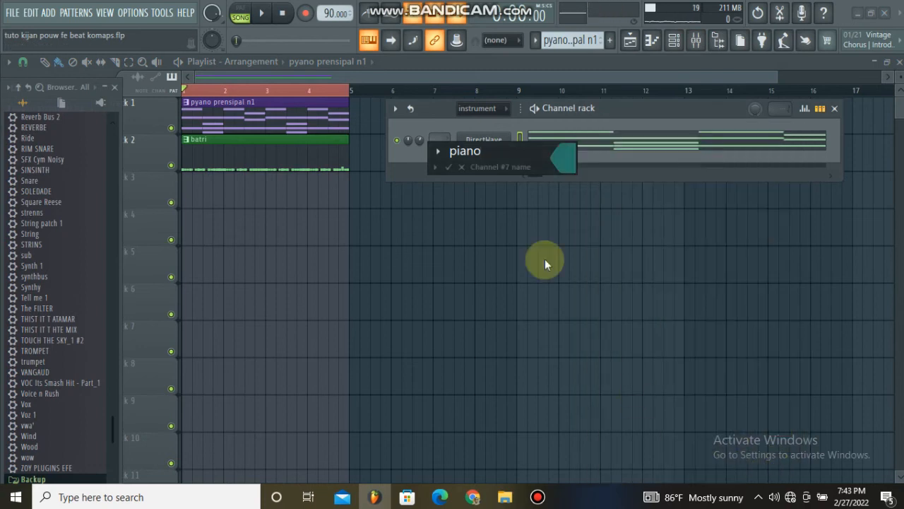
pyautogui.press('Return')
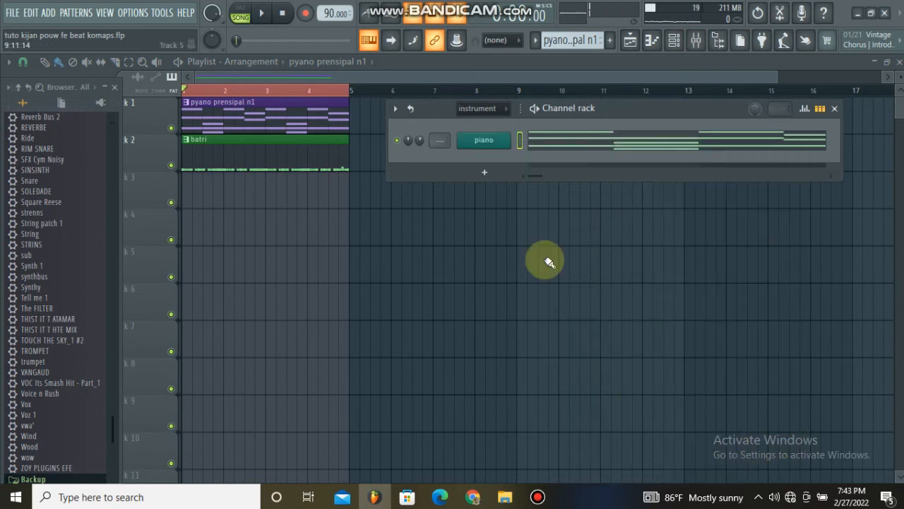
# Play the first bars of the arrangement and stop playback
pyautogui.moveTo(539, 499)
pyautogui.moveTo(539, 456)
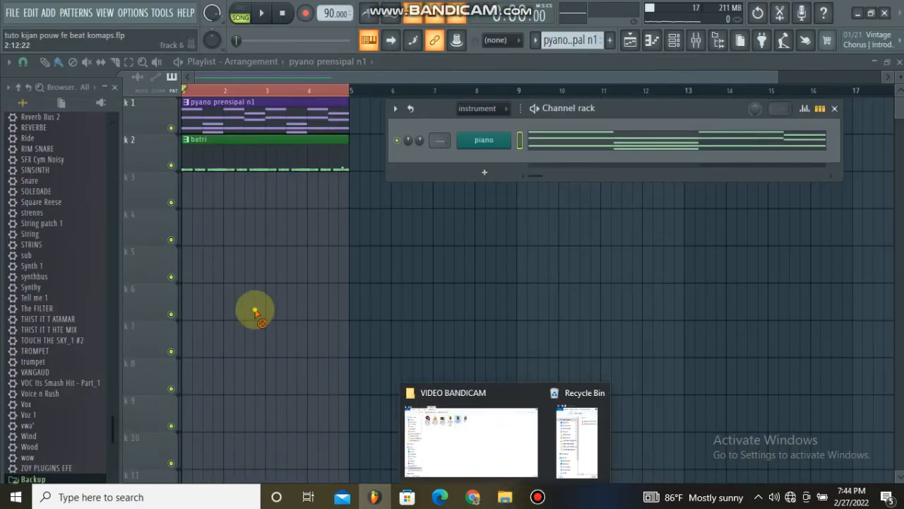
pyautogui.click(255, 311)
pyautogui.press('space')
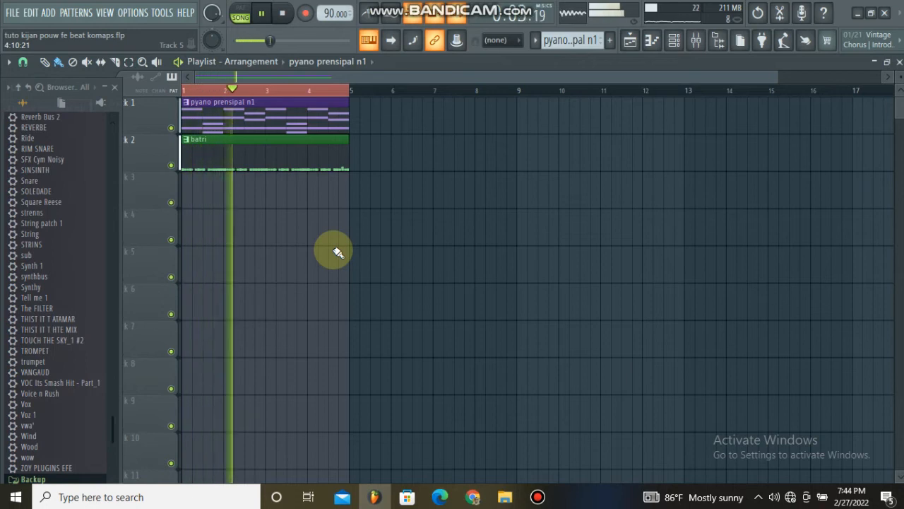
pyautogui.press('space')
# Clone the piano channel in the channel rack and move the clone's DirectWave window clear of the rack
pyautogui.click(675, 42)
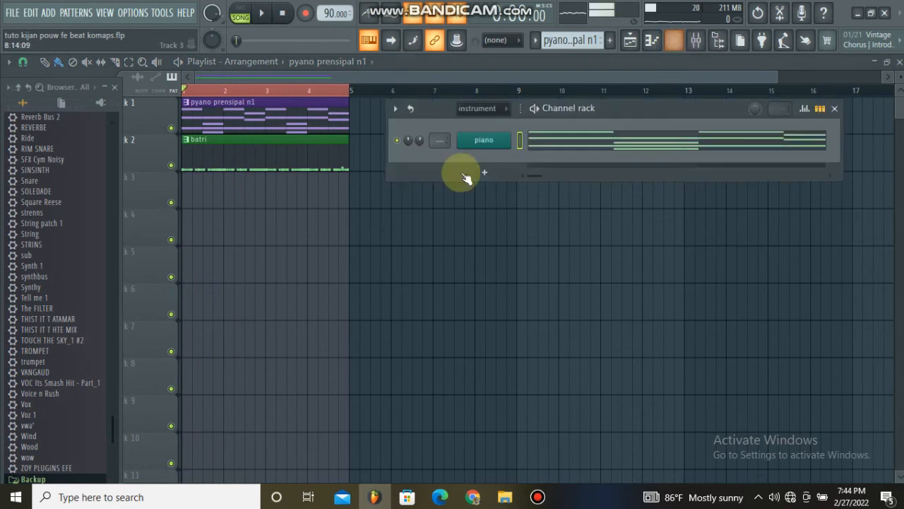
pyautogui.rightClick(485, 141)
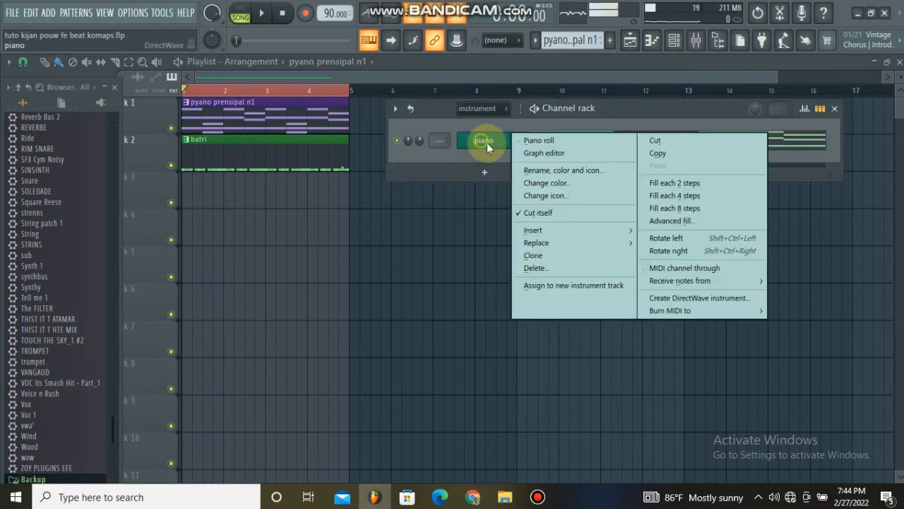
pyautogui.click(570, 260)
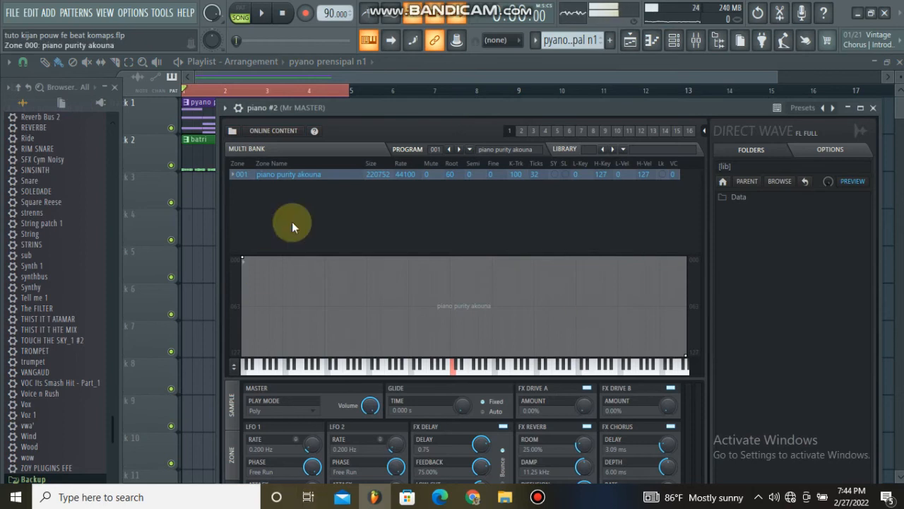
pyautogui.moveTo(472, 111); pyautogui.dragTo(524, 215)
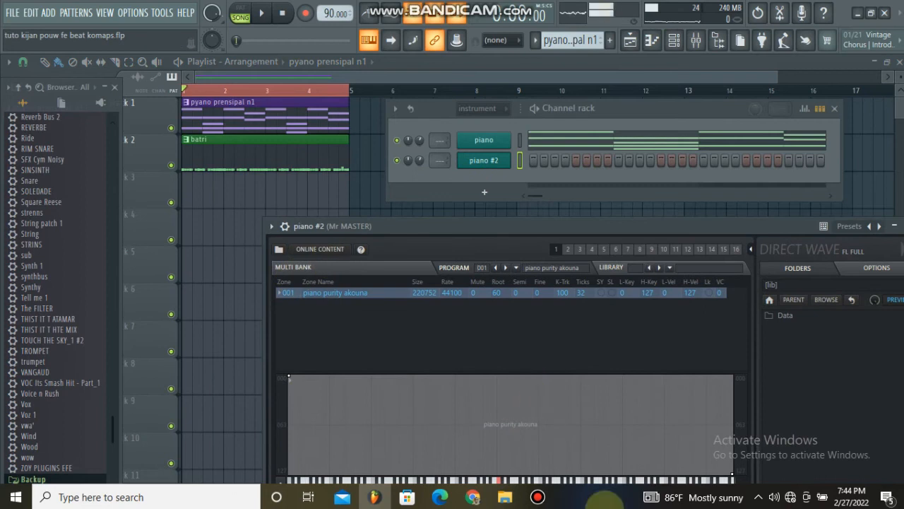
pyautogui.click(539, 496)
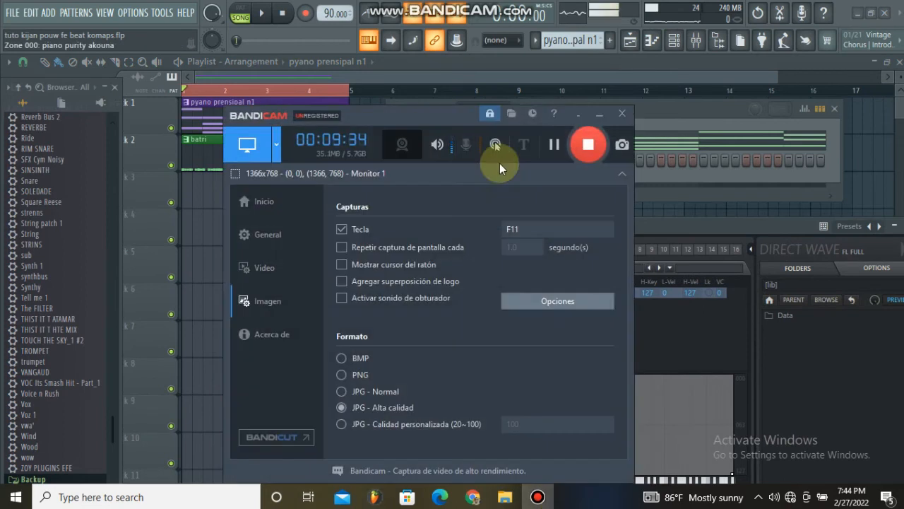
pyautogui.click(598, 119)
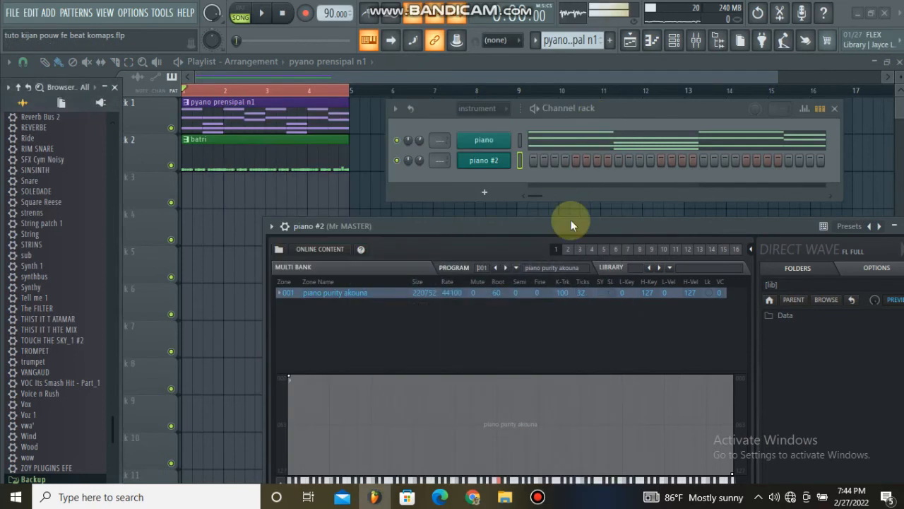
# Collapse the AKOUNA PRESET folder in the browser and expand the GUITARE KREYOL folder of the AKOUNA KANAVAL pack
pyautogui.moveTo(571, 220); pyautogui.dragTo(566, 206)
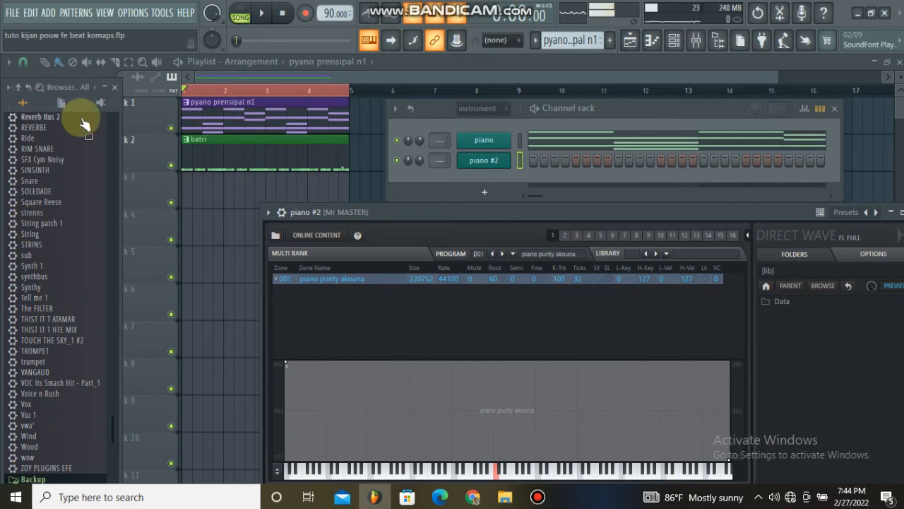
pyautogui.scroll(15, 56, 262)
pyautogui.scroll(15, 49, 283)
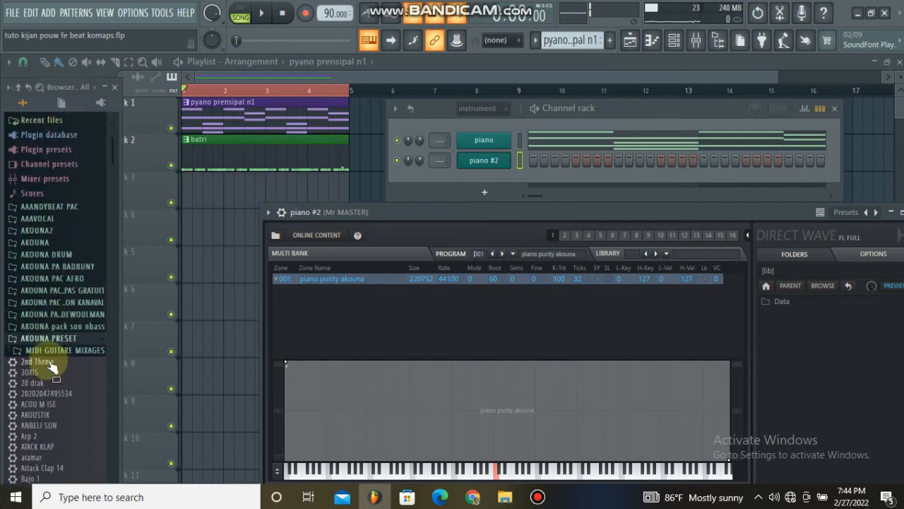
pyautogui.click(52, 349)
pyautogui.click(50, 341)
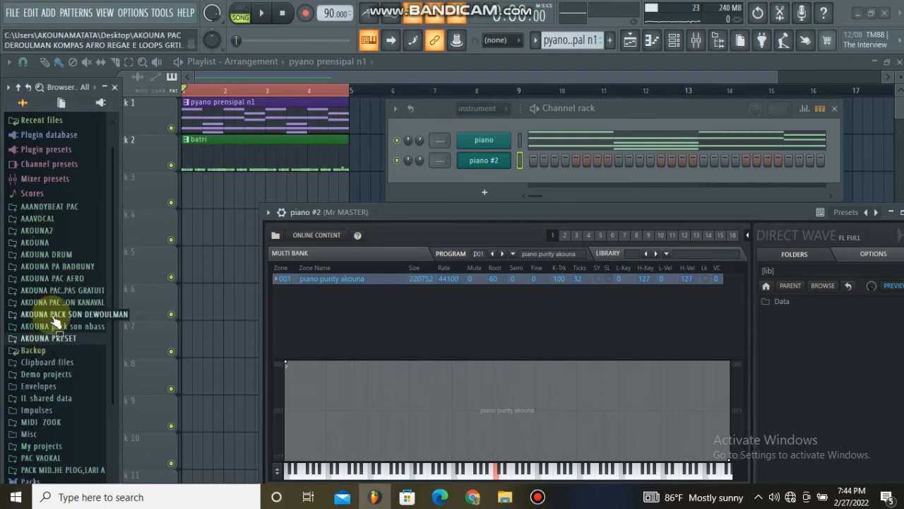
pyautogui.click(71, 301)
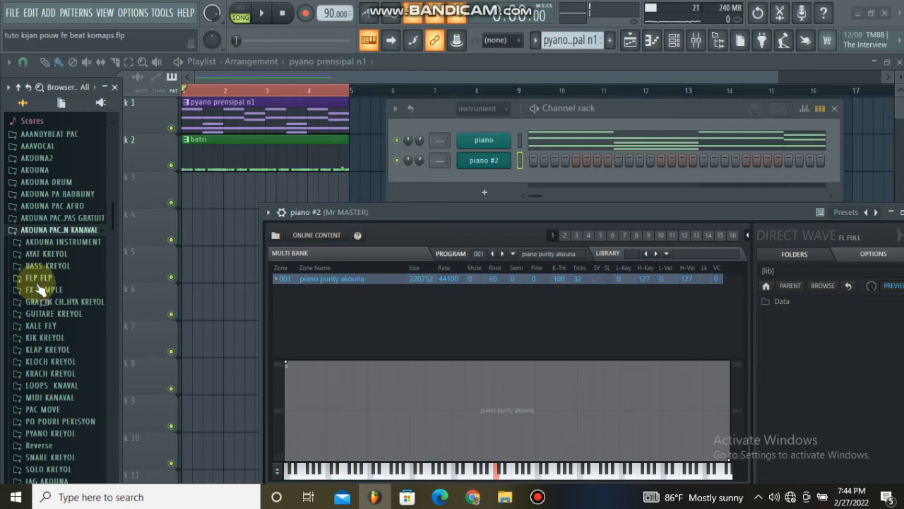
pyautogui.click(47, 313)
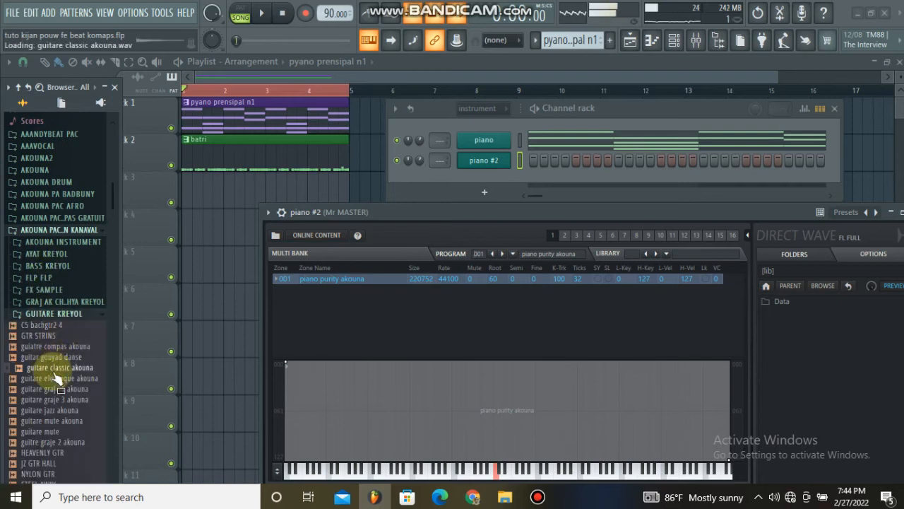
# Load the guiatre compas akouna sample into the piano #2 DirectWave in place of its piano sample and close the plugin window
pyautogui.click(52, 346)
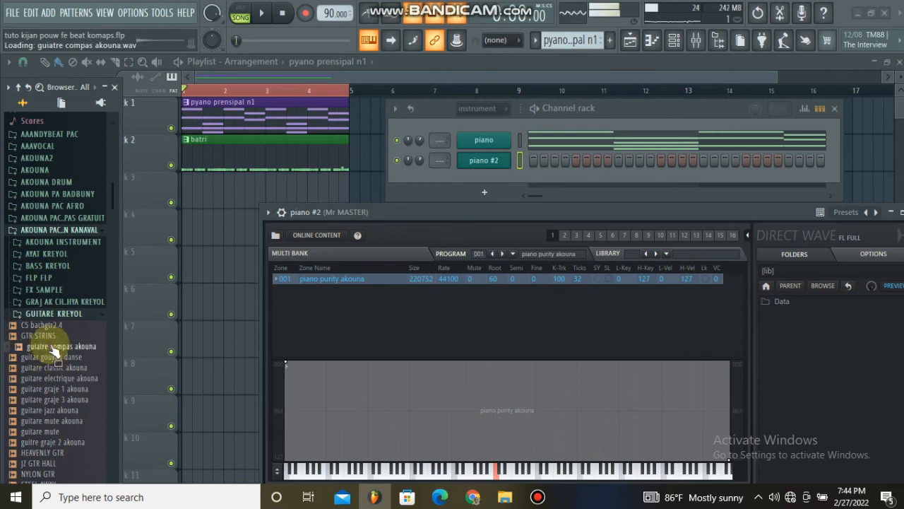
pyautogui.moveTo(56, 350); pyautogui.dragTo(315, 277)
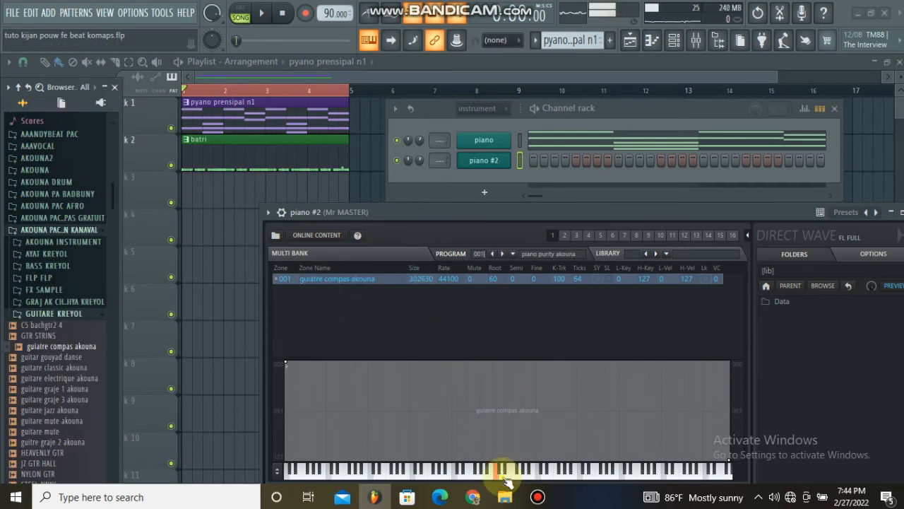
pyautogui.moveTo(756, 210); pyautogui.dragTo(470, 227)
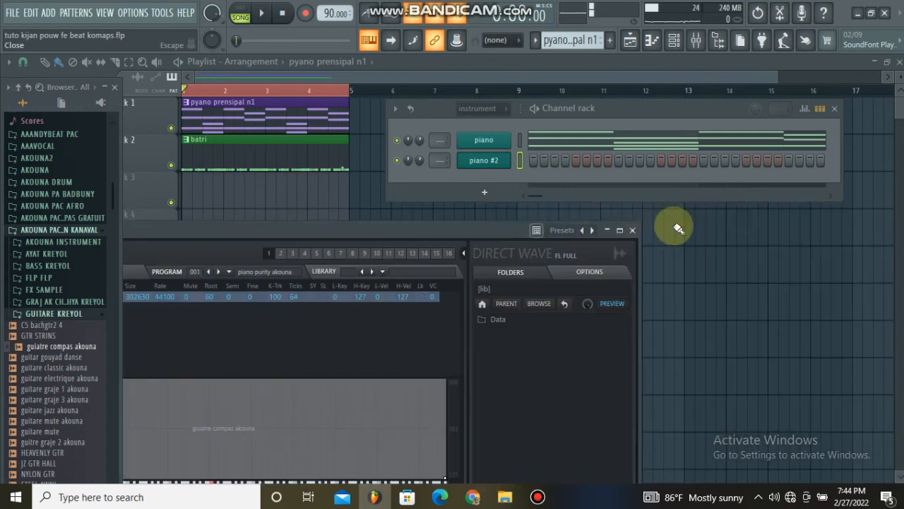
pyautogui.click(633, 231)
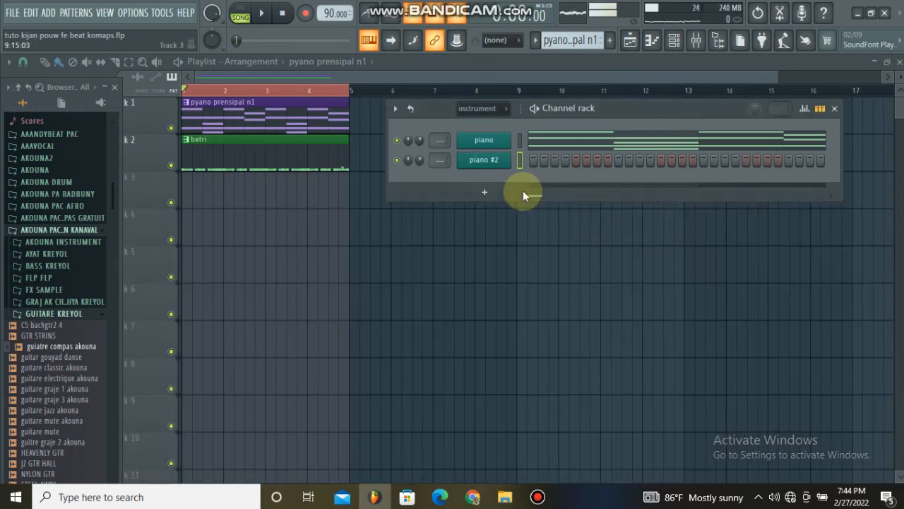
# Rename the cloned piano #2 channel as piano
pyautogui.rightClick(495, 162)
pyautogui.click(588, 192)
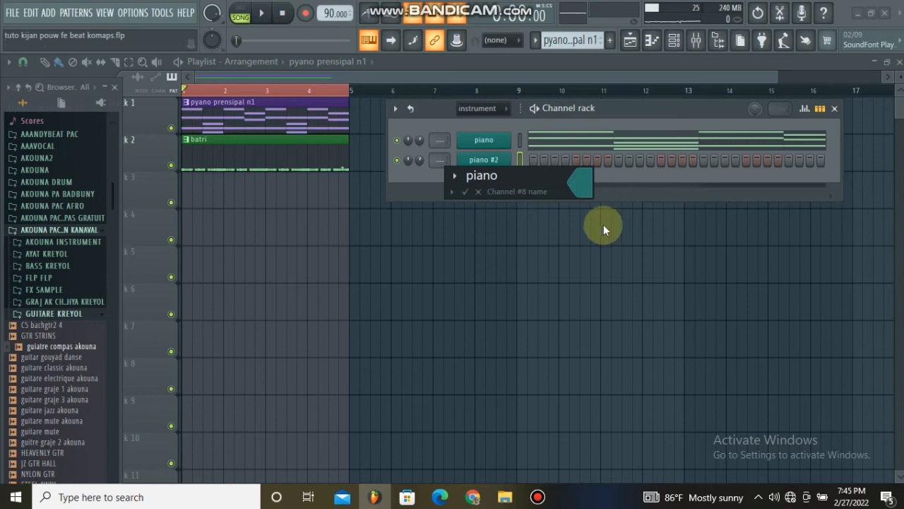
pyautogui.press('Return')
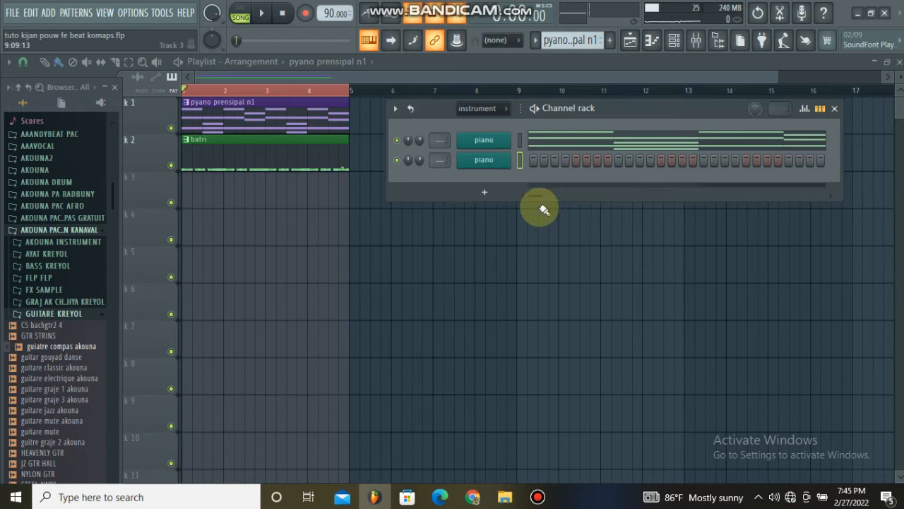
# Rename the second instrument channel as guitare and color it dark green #3B7628
pyautogui.rightClick(494, 159)
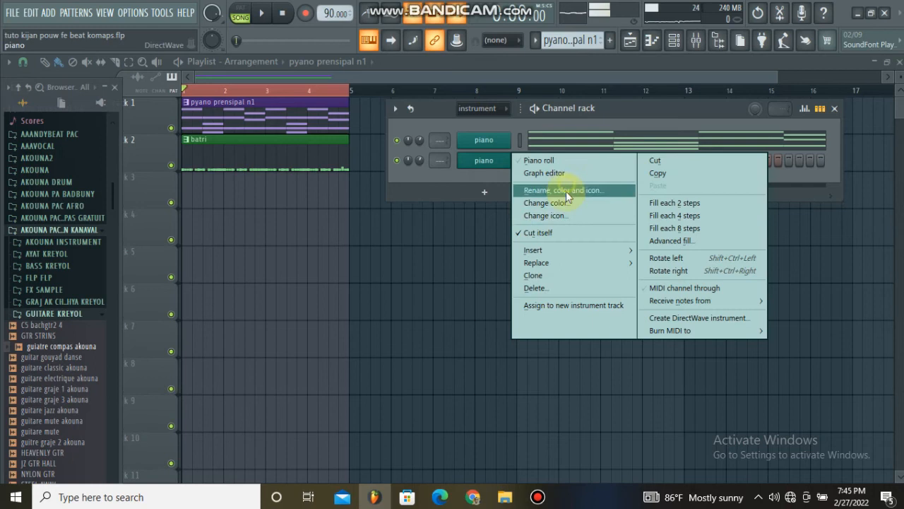
pyautogui.click(566, 191)
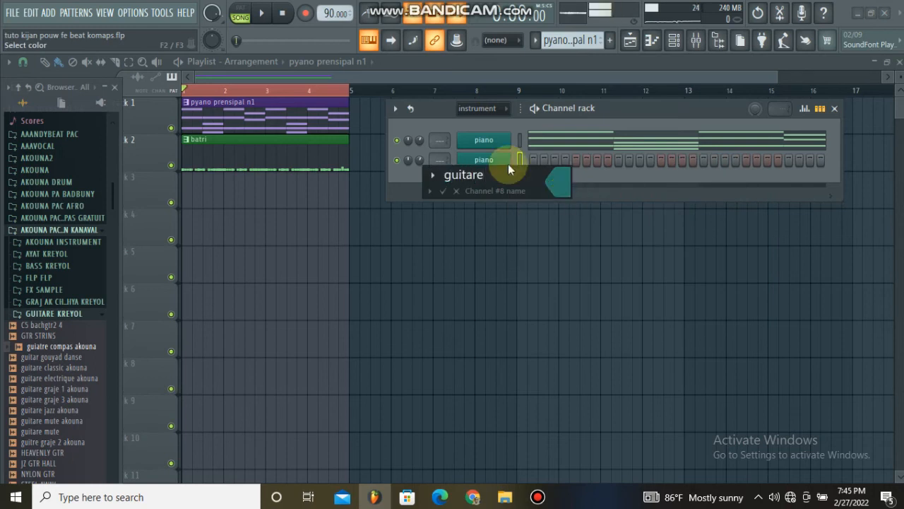
pyautogui.click(558, 182)
pyautogui.click(637, 267)
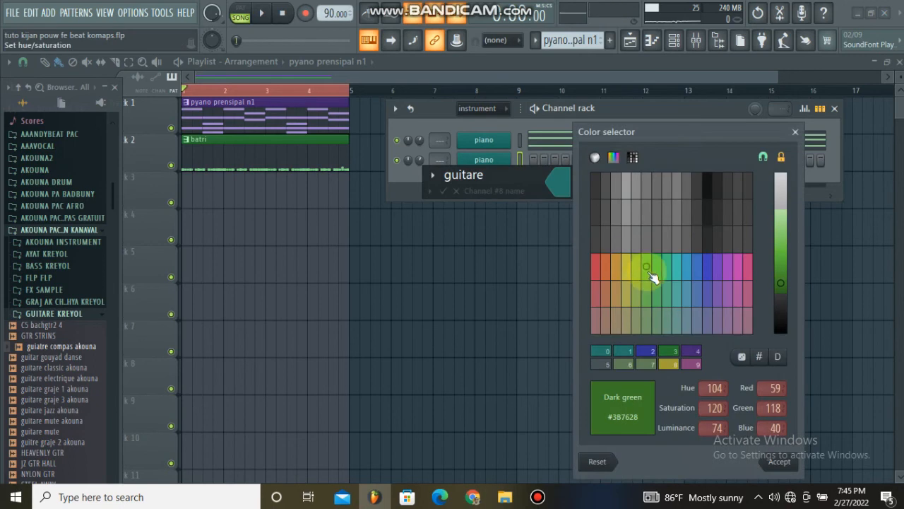
pyautogui.click(646, 267)
pyautogui.press('Return')
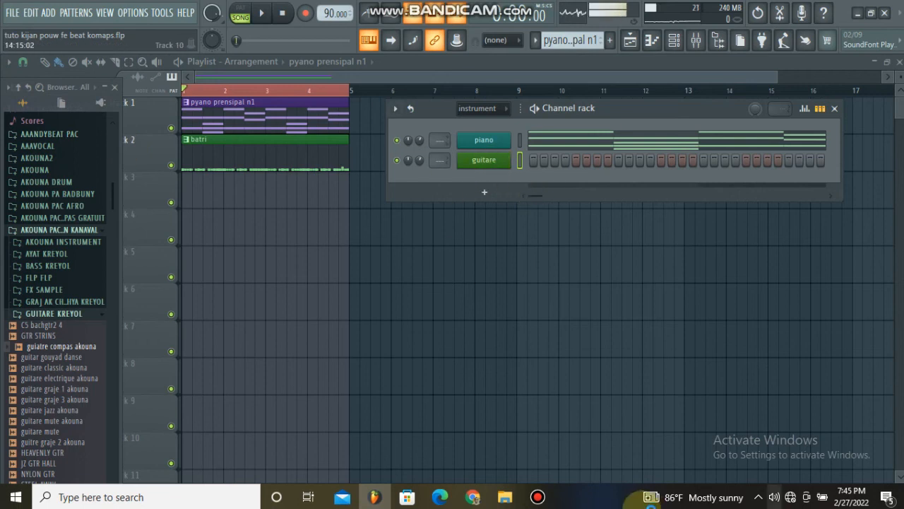
pyautogui.moveTo(549, 506)
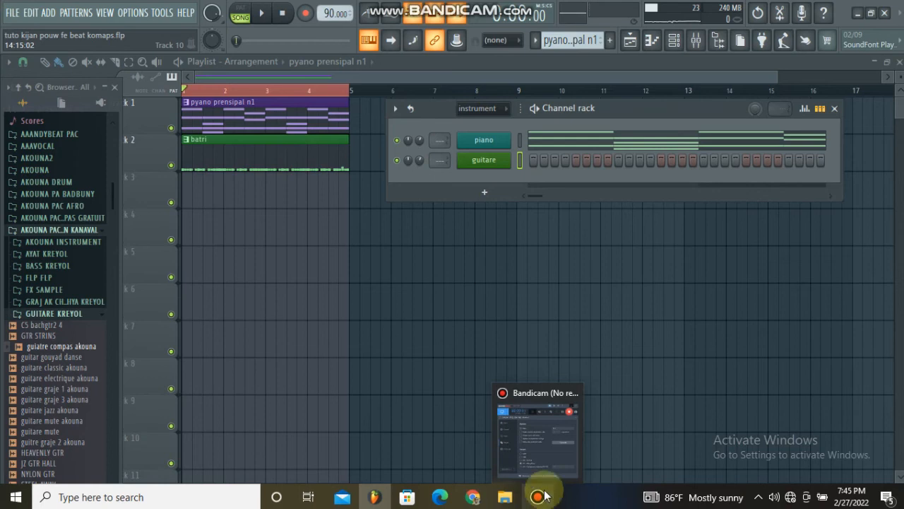
pyautogui.moveTo(544, 454)
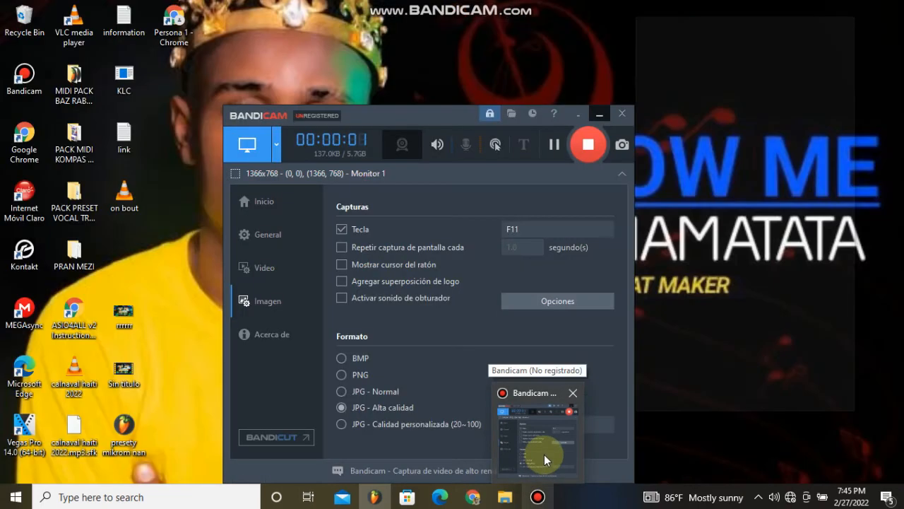
pyautogui.click(544, 455)
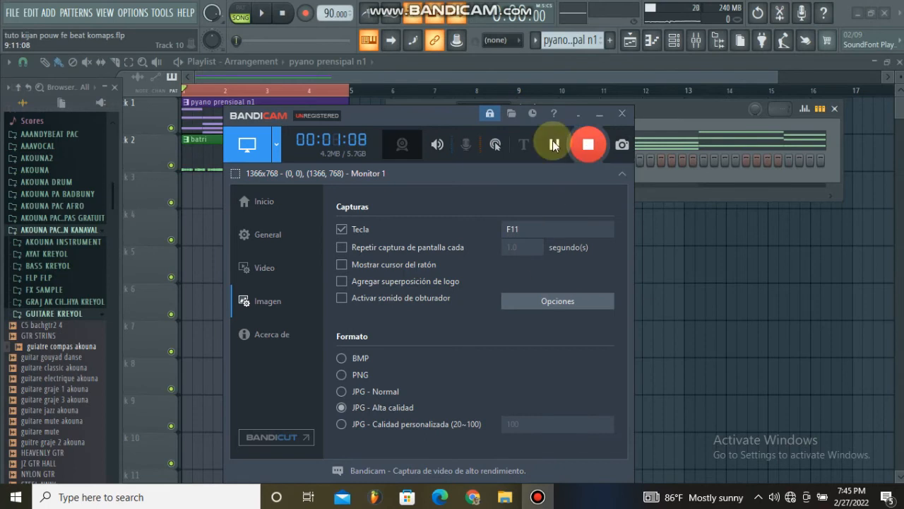
pyautogui.click(555, 145)
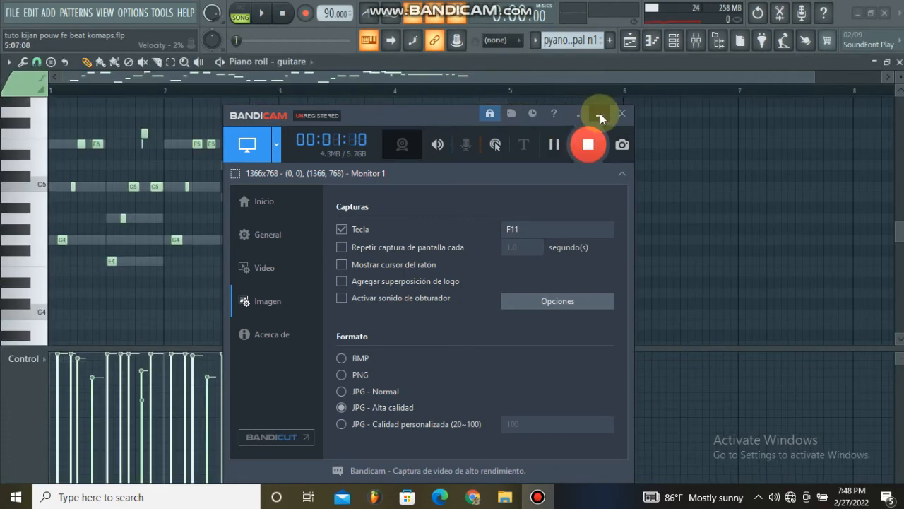
pyautogui.click(599, 114)
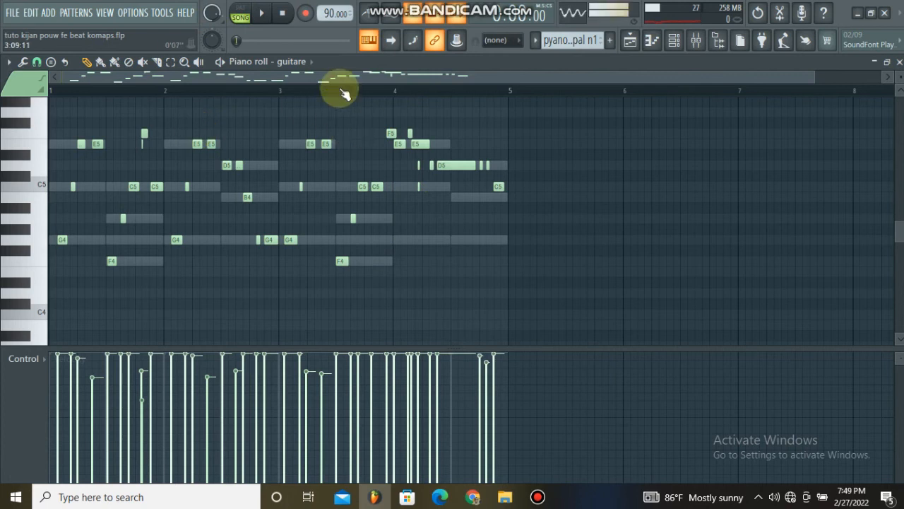
# Play back the guitare melody in the piano roll and stop playback
pyautogui.scroll(-2, 344, 91)
pyautogui.scroll(3, 124, 88)
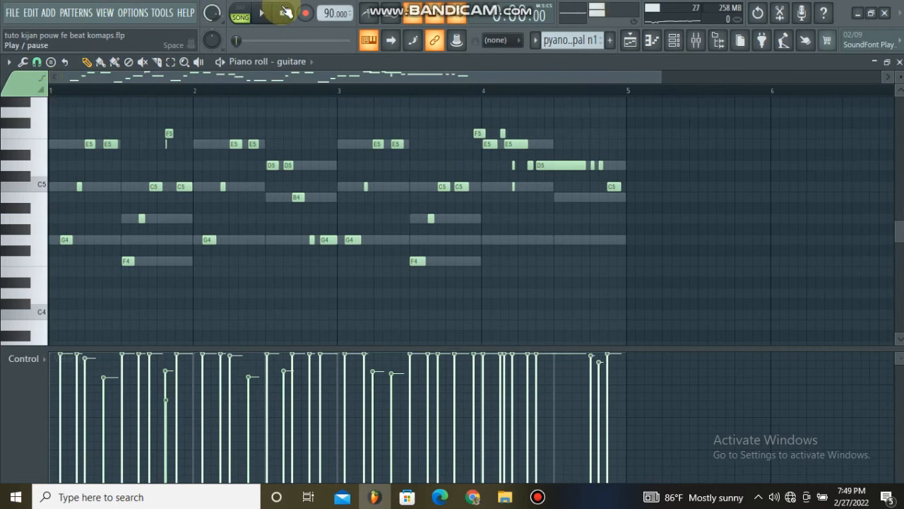
pyautogui.click(306, 15)
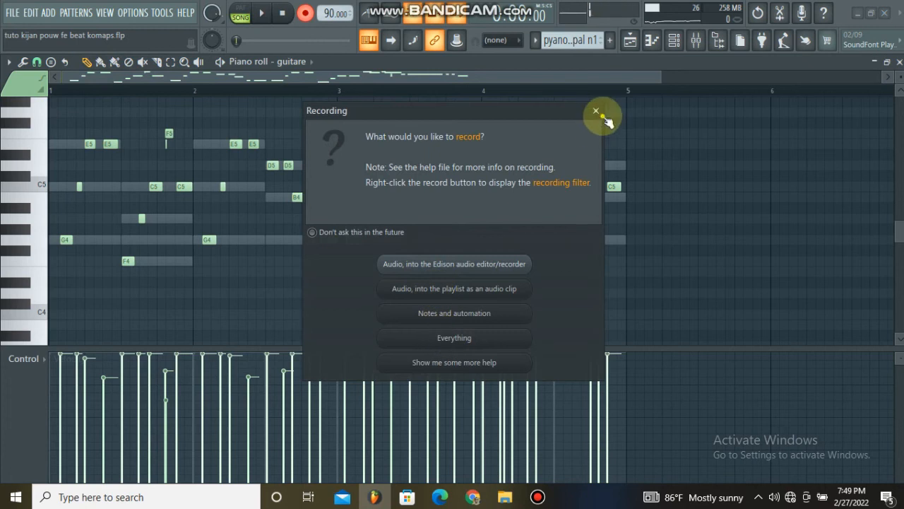
pyautogui.click(600, 113)
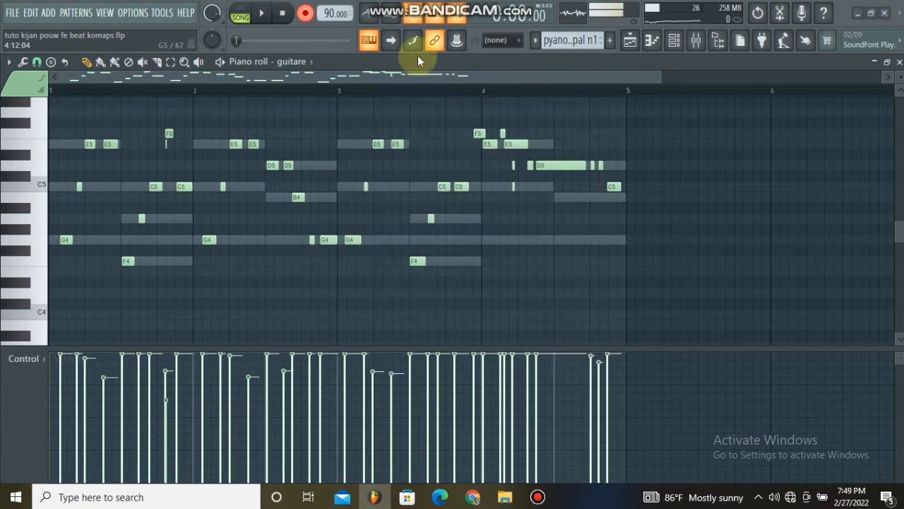
pyautogui.click(261, 15)
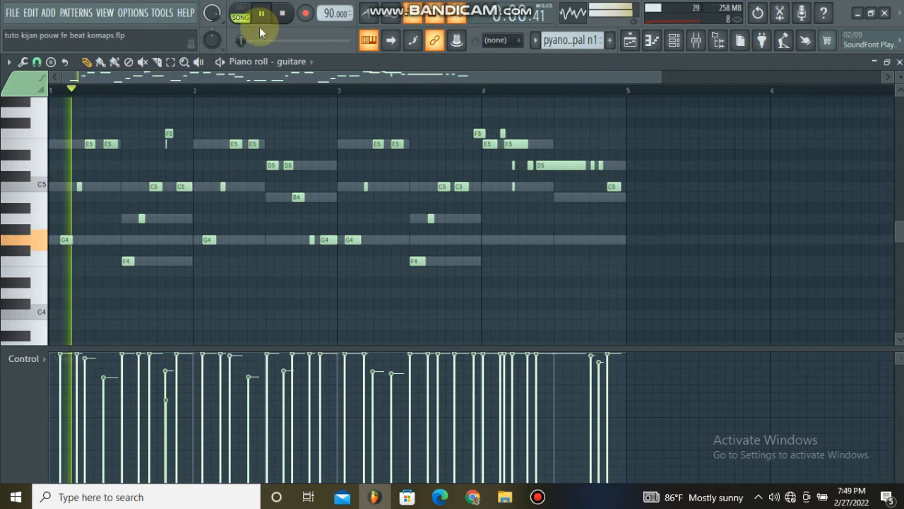
pyautogui.click(283, 14)
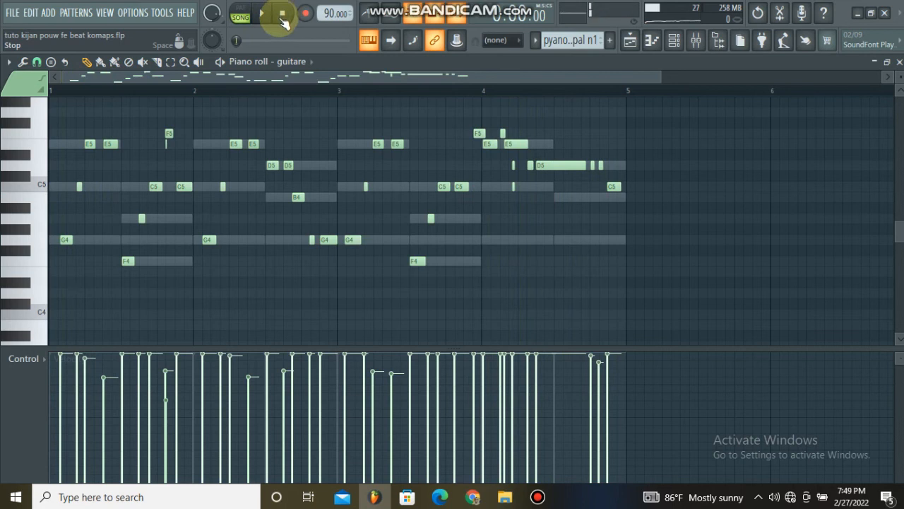
pyautogui.hotkey('alt', 'q')
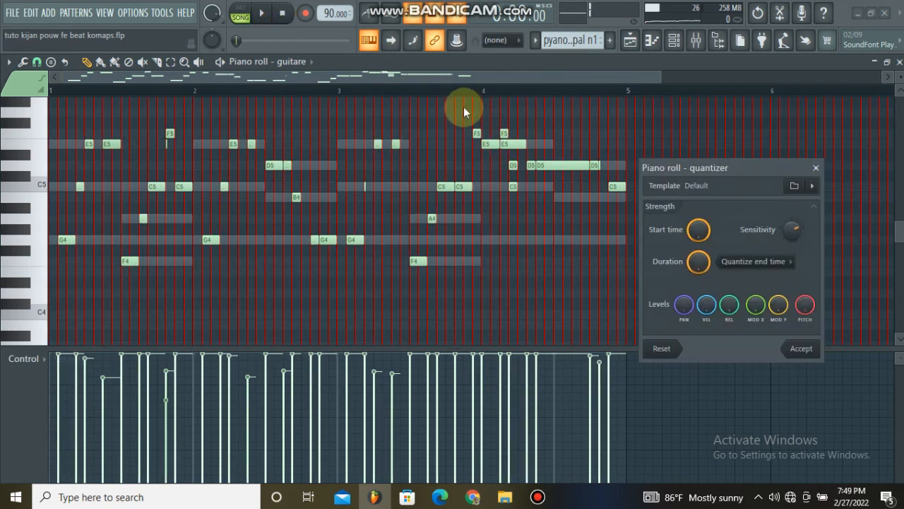
pyautogui.moveTo(717, 168); pyautogui.dragTo(563, 134)
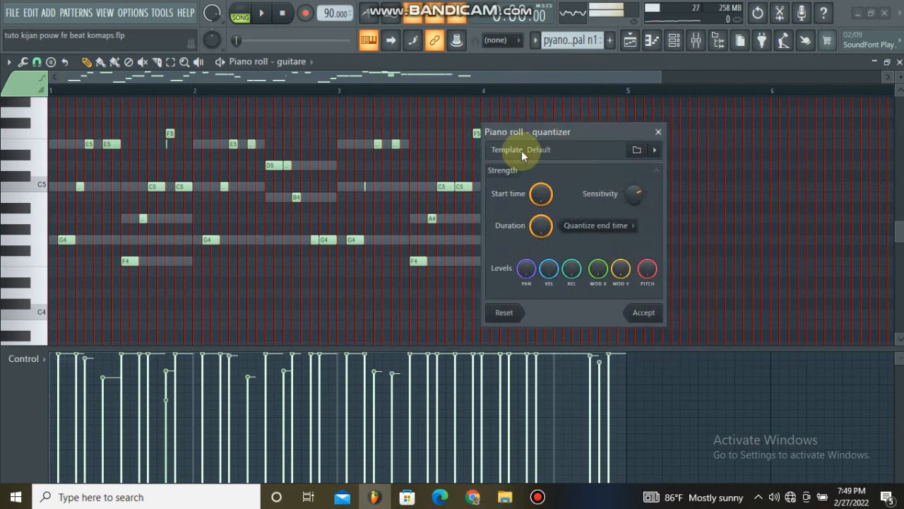
pyautogui.click(539, 498)
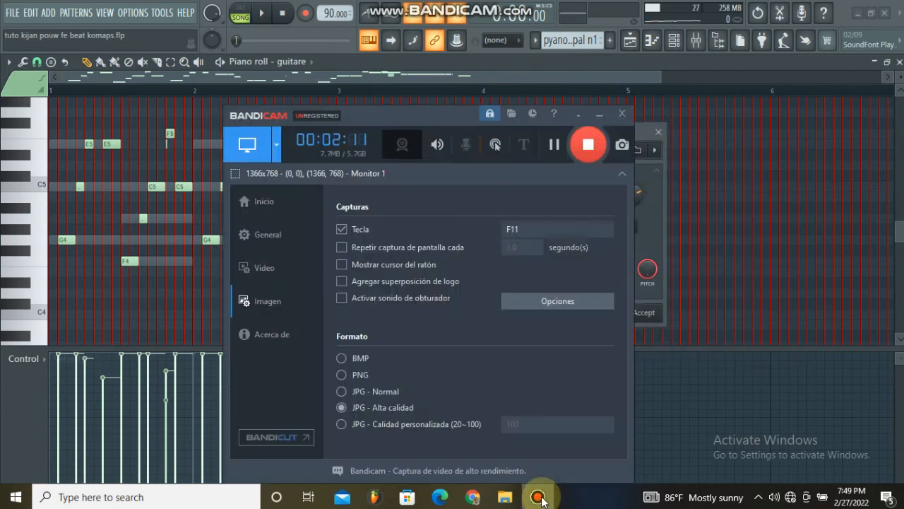
pyautogui.click(596, 112)
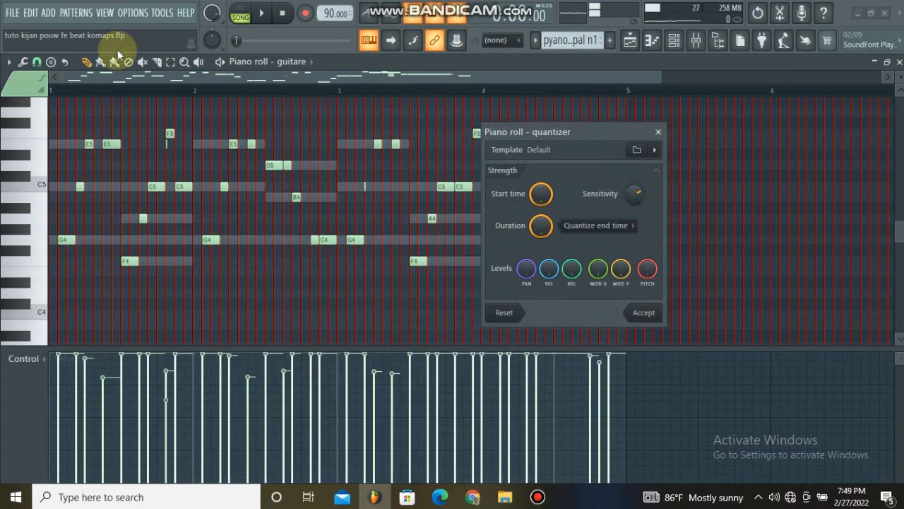
pyautogui.click(658, 132)
# Set the guitare piano roll's snap to Cell and shrink the Control lane to enlarge the note area
pyautogui.click(35, 63)
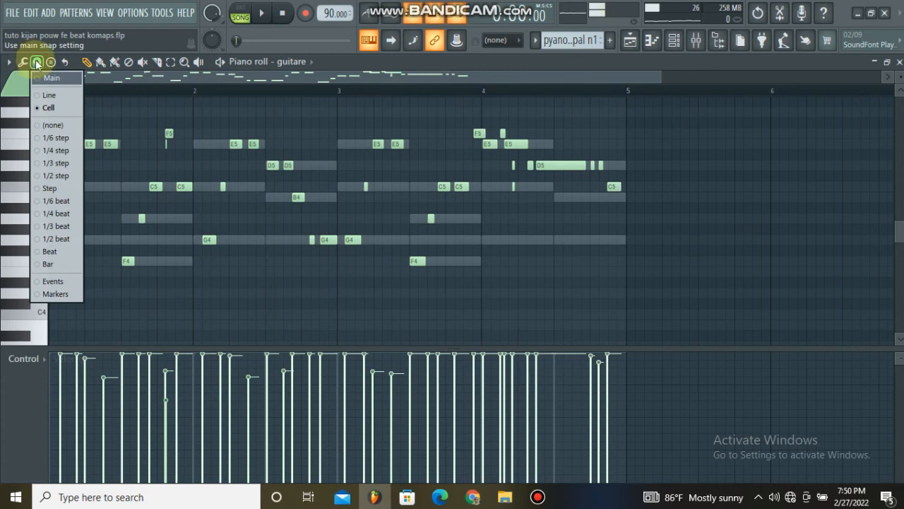
pyautogui.click(59, 108)
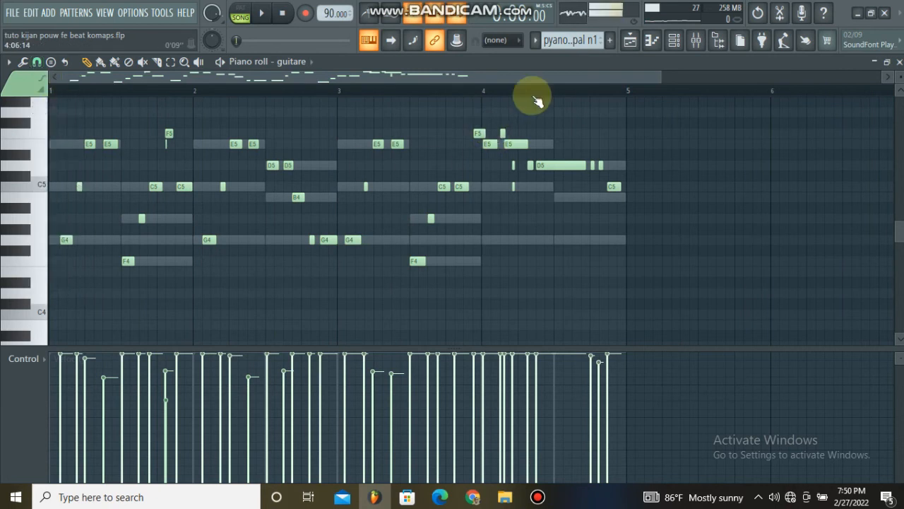
pyautogui.scroll(2, 537, 97)
pyautogui.scroll(1, 537, 97)
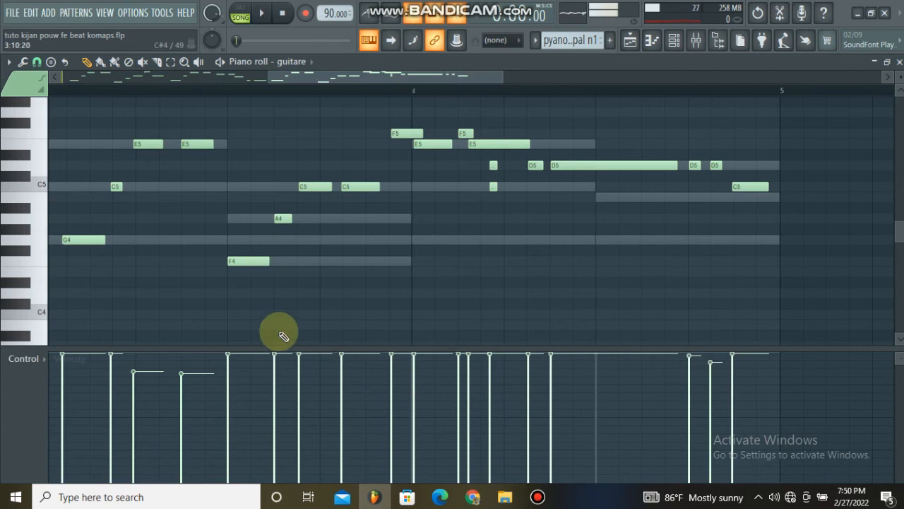
pyautogui.moveTo(290, 346); pyautogui.dragTo(293, 432)
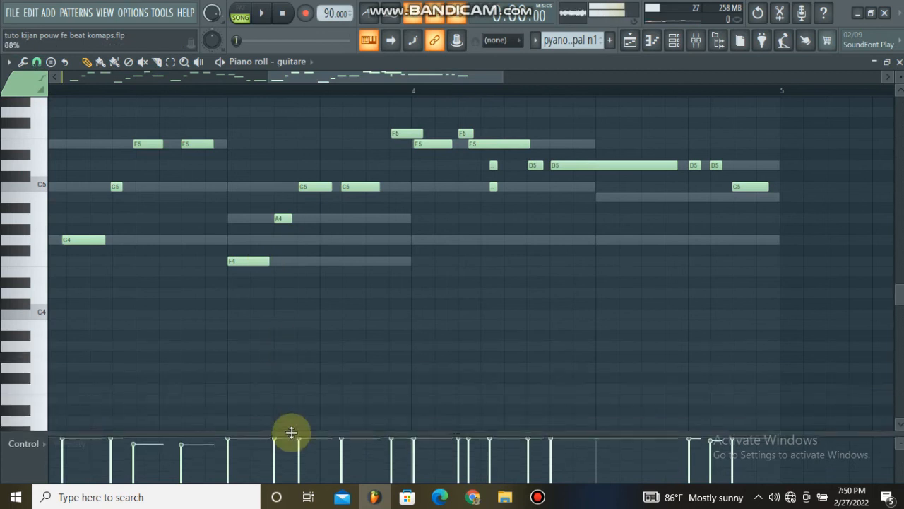
pyautogui.scroll(-3, 423, 94)
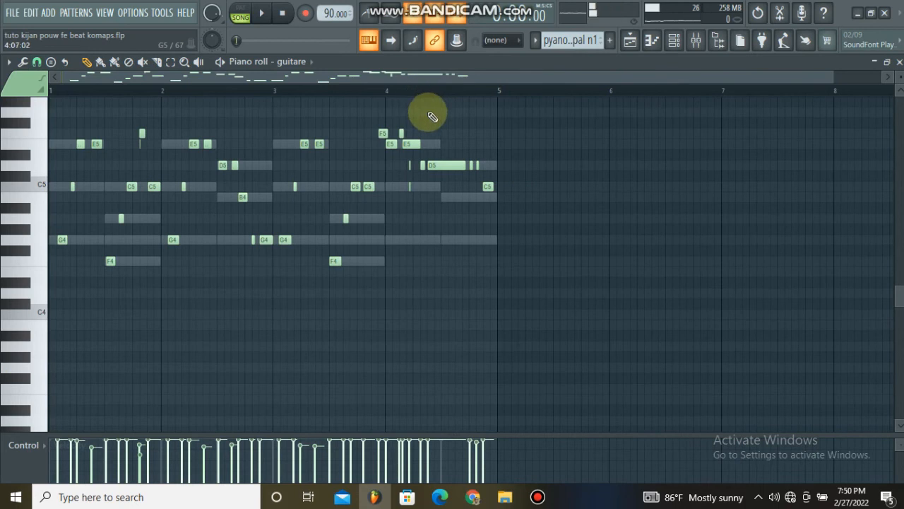
# Quantize the guitare notes with the Default template and the Quantize end time option
pyautogui.hotkey('alt', 'q')
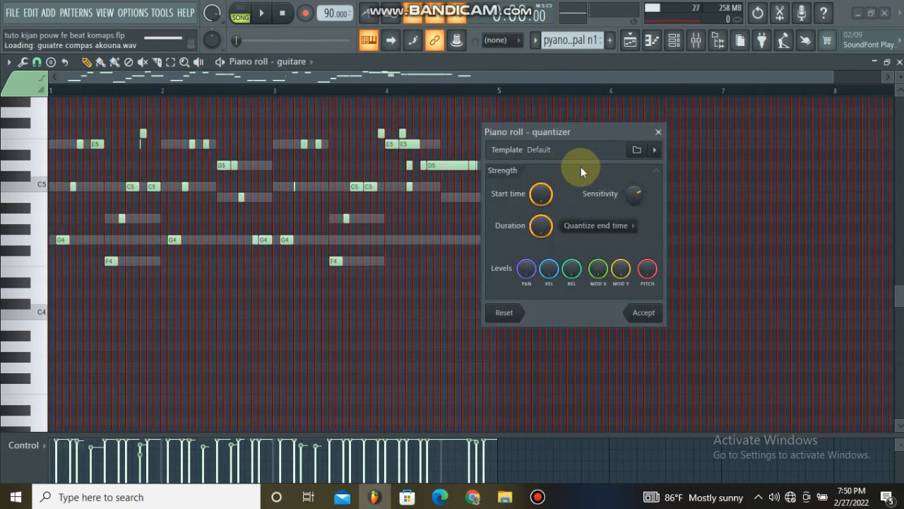
pyautogui.moveTo(586, 129); pyautogui.dragTo(617, 123)
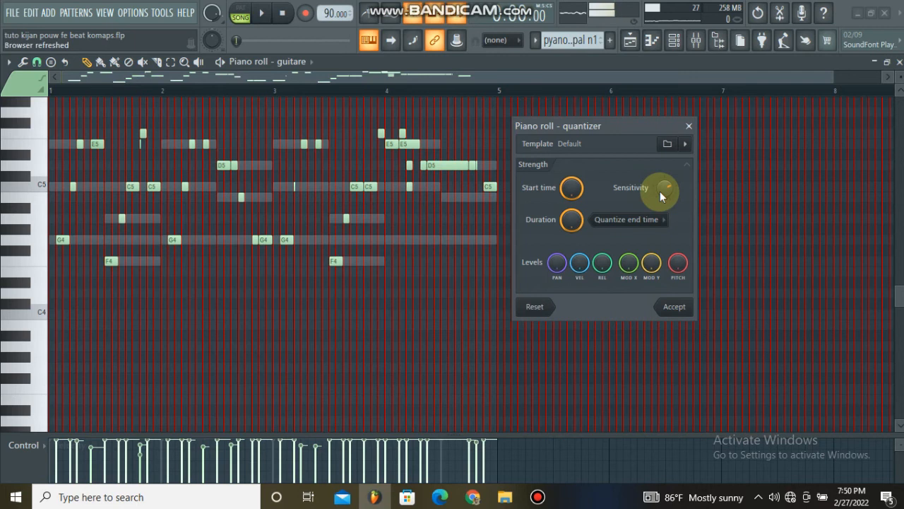
pyautogui.click(676, 306)
# Play back the quantized guitare melody, listening to the overlapping notes in bar 4, and stop playback
pyautogui.moveTo(429, 83); pyautogui.dragTo(414, 191)
pyautogui.scroll(3, 429, 186)
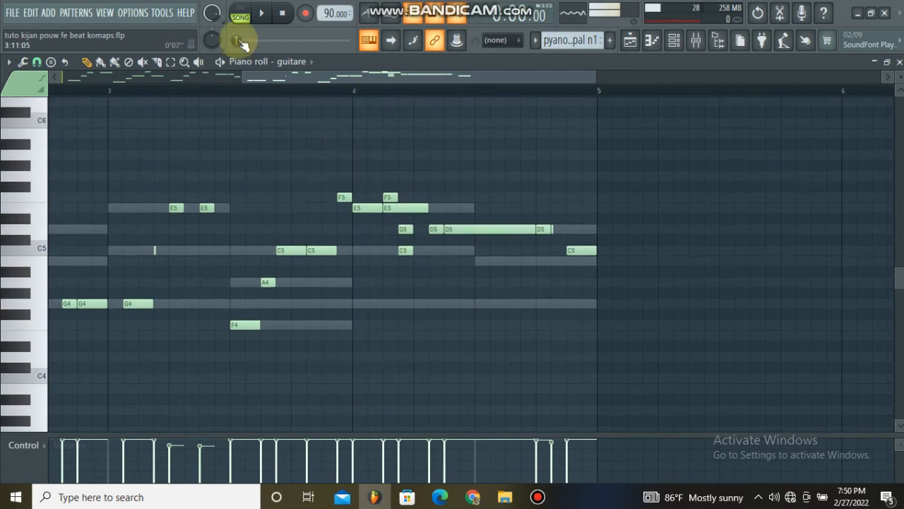
pyautogui.click(261, 17)
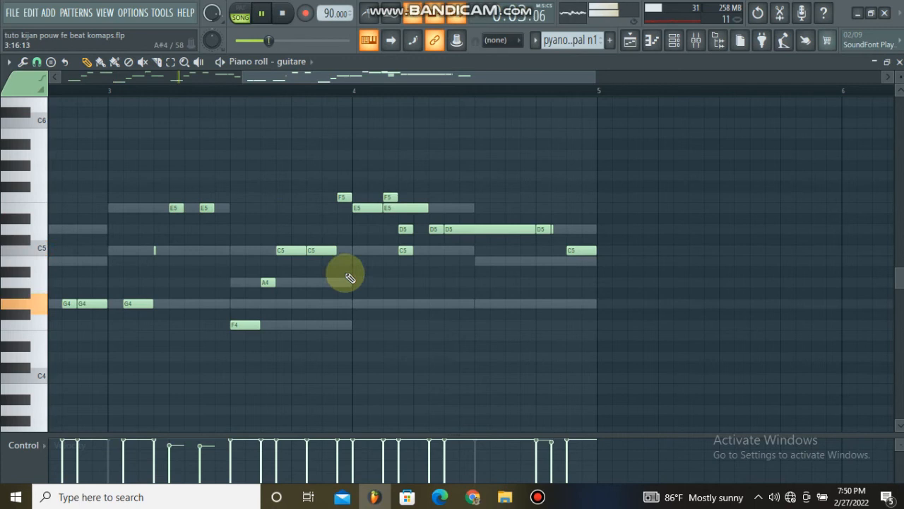
pyautogui.click(537, 496)
pyautogui.click(598, 114)
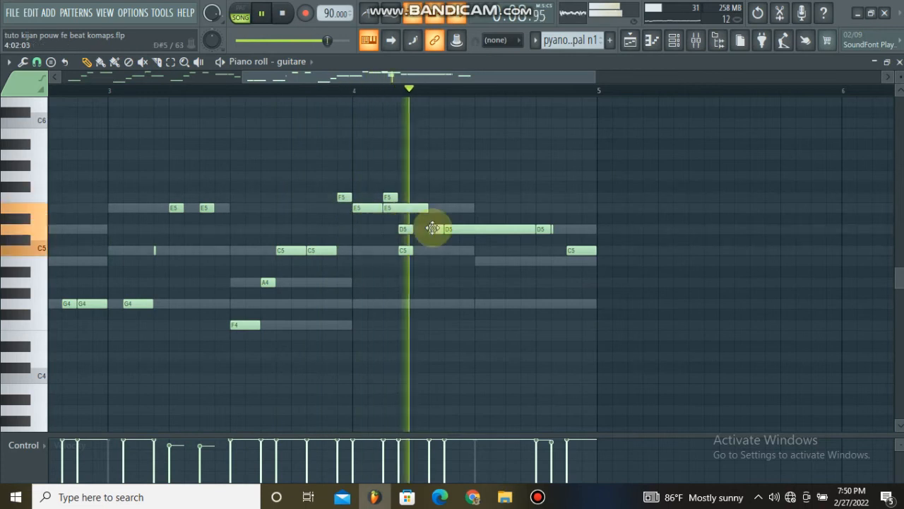
pyautogui.press('space')
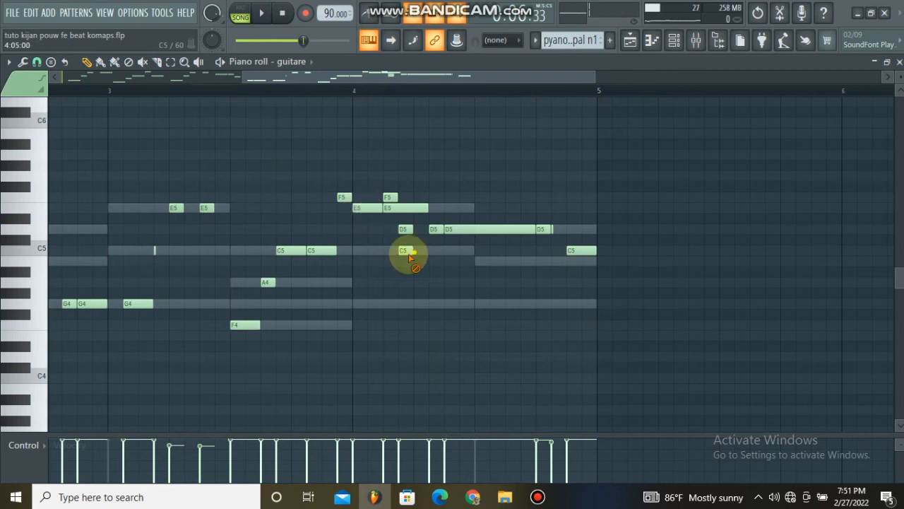
# Delete the overlapping C5 and second F5 notes in bar 4 and shorten the second E5 to one step during playback
pyautogui.press('space')
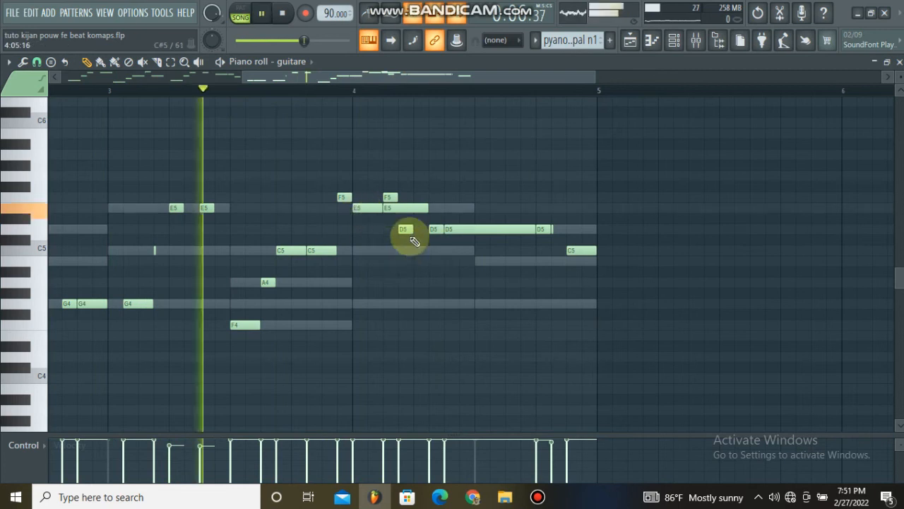
pyautogui.rightClick(390, 197)
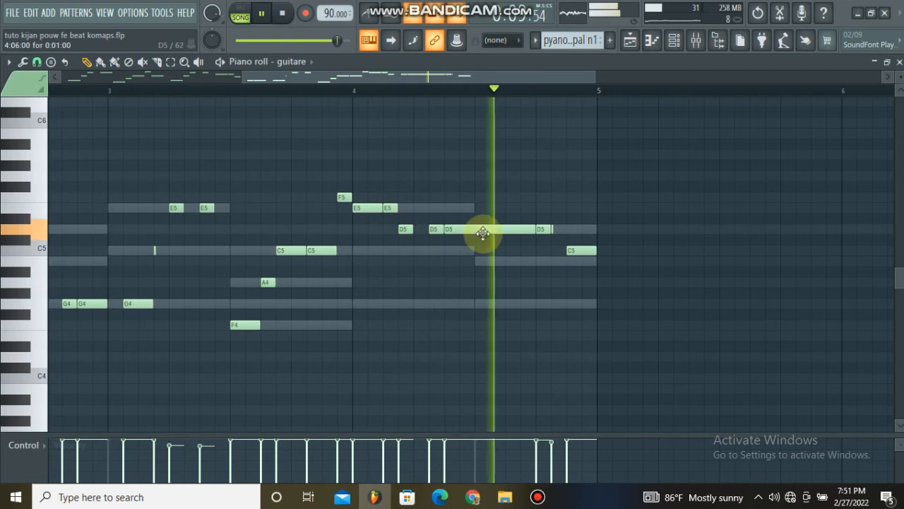
pyautogui.press('space')
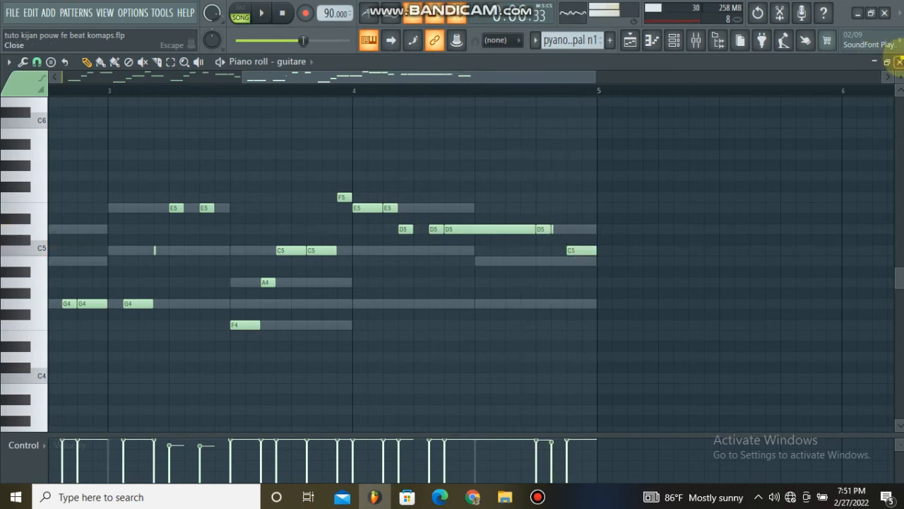
# Close the guitare piano roll and pan the guitare channel toward the left
pyautogui.click(899, 61)
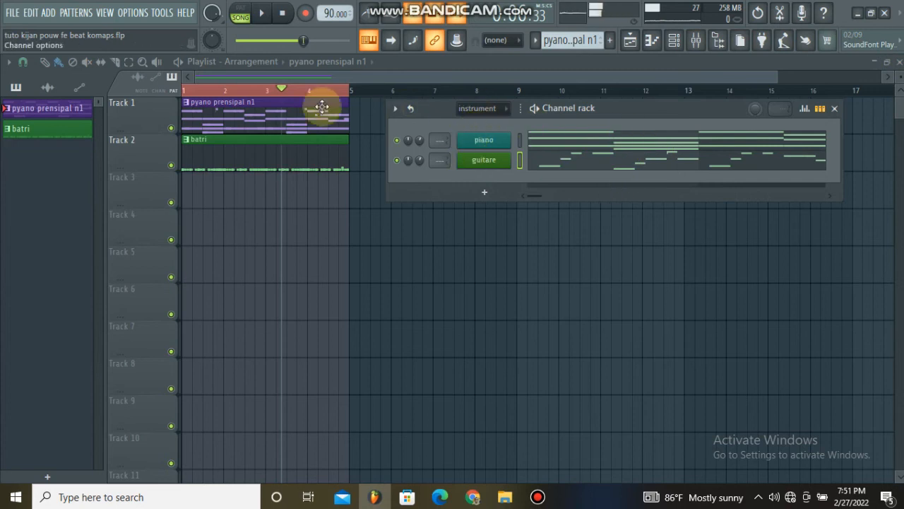
pyautogui.moveTo(408, 160); pyautogui.dragTo(408, 173)
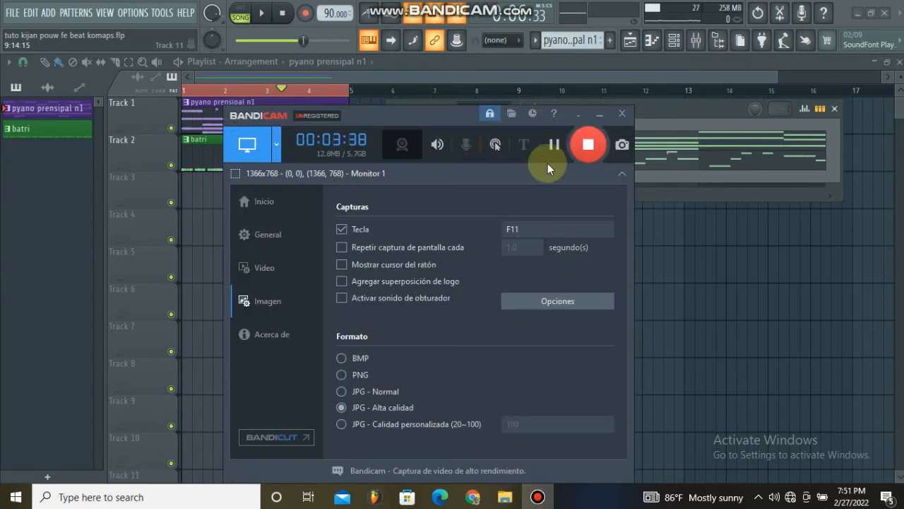
pyautogui.click(601, 113)
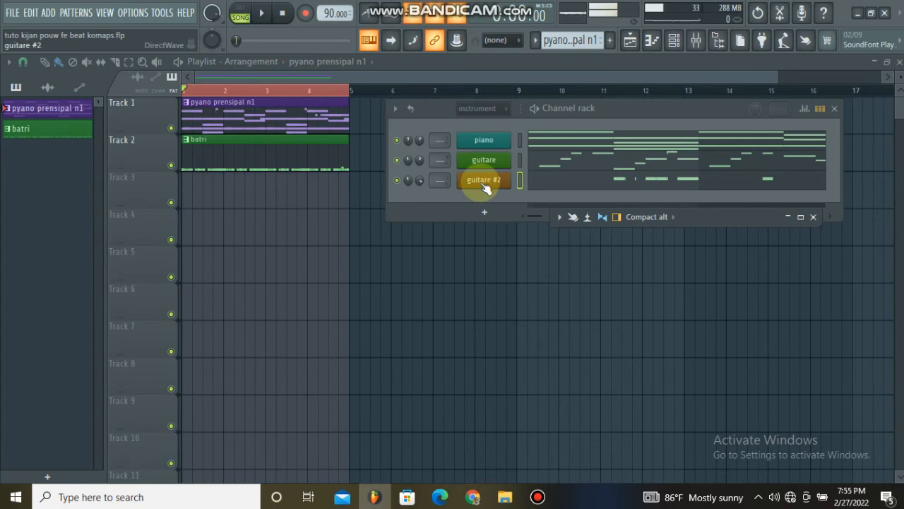
# Open the guitare #2 channel's piano roll and play back its melody
pyautogui.click(573, 188)
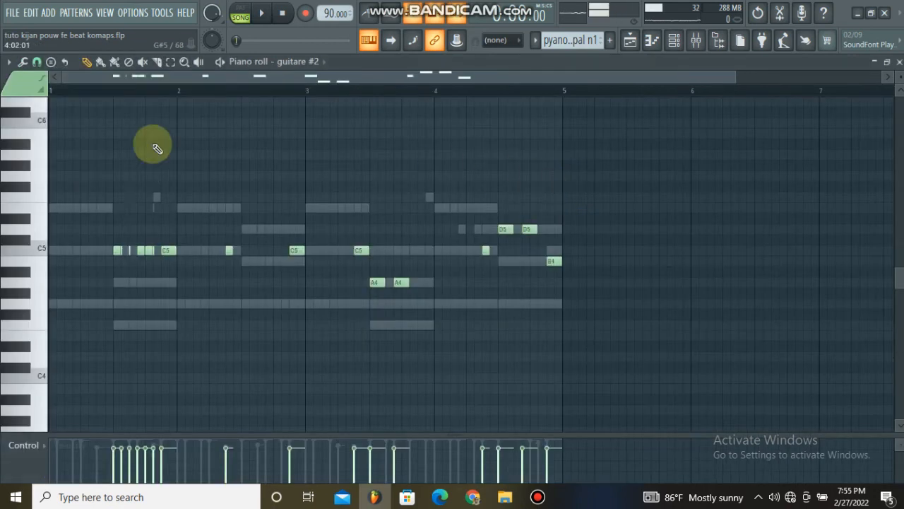
pyautogui.scroll(3, 98, 90)
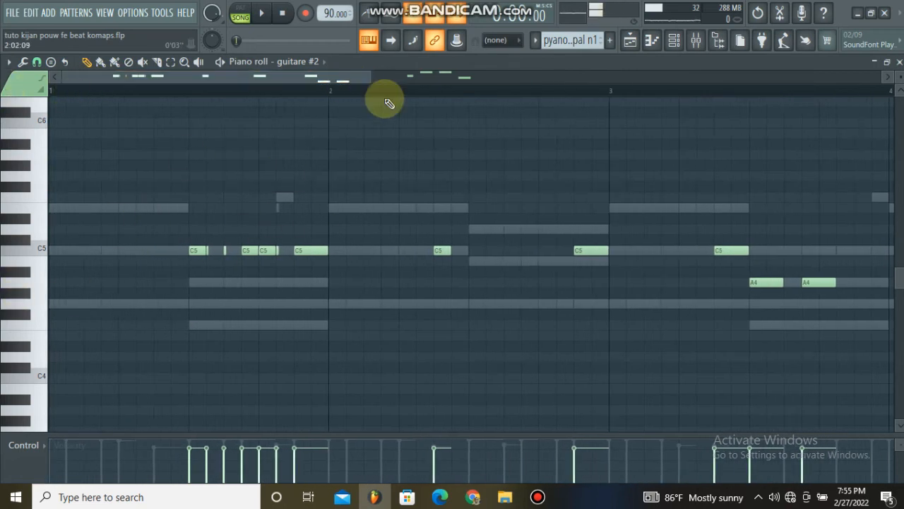
pyautogui.press('space')
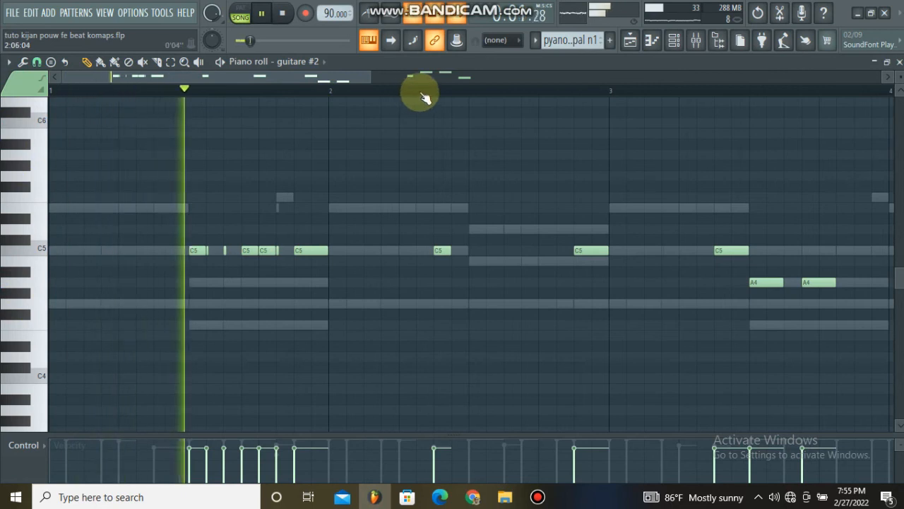
pyautogui.scroll(-2, 468, 91)
pyautogui.scroll(2, 468, 91)
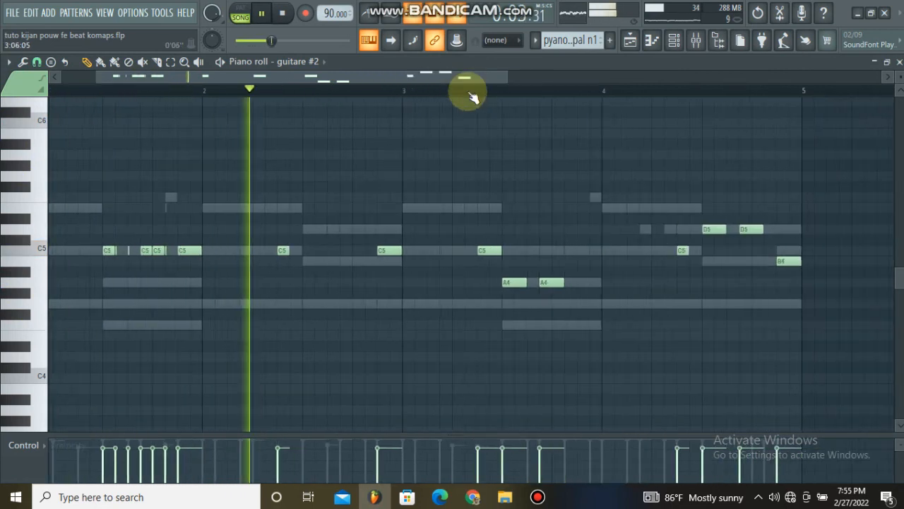
pyautogui.press('space')
# Add one-step B4 notes at steps 9 and 10 of bar 2 in guitare #2, plus a D5 at step 10
pyautogui.click(285, 261)
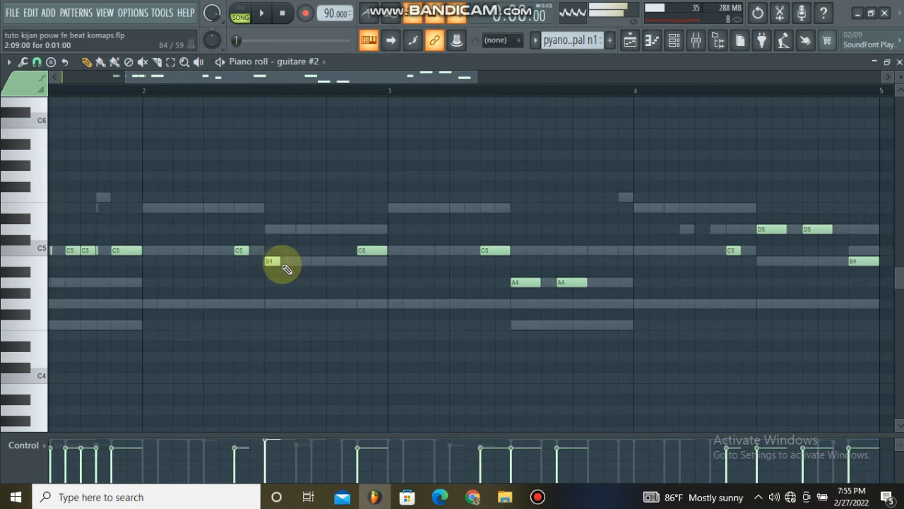
pyautogui.click(290, 260)
pyautogui.click(287, 229)
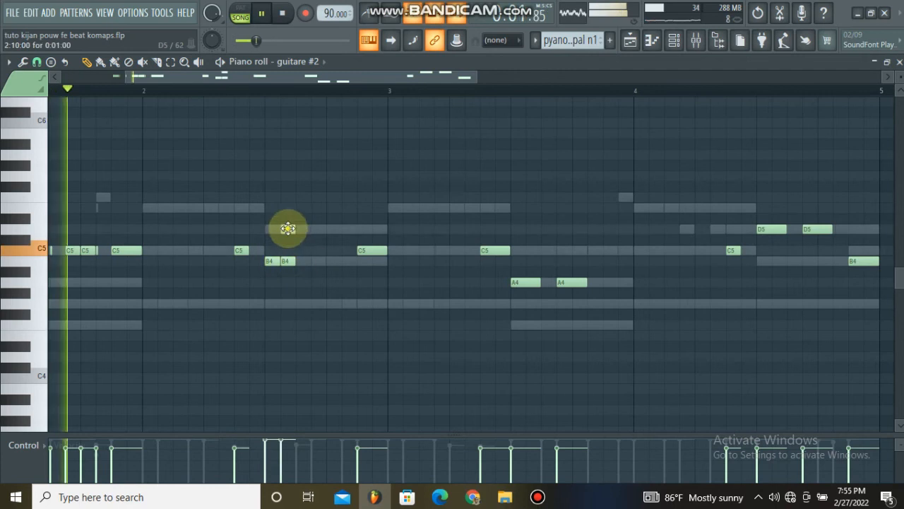
# Turn the new D5 in bar 2 into a slide note and move the B4 beneath it down to G4
pyautogui.doubleClick(286, 229)
pyautogui.click(380, 228)
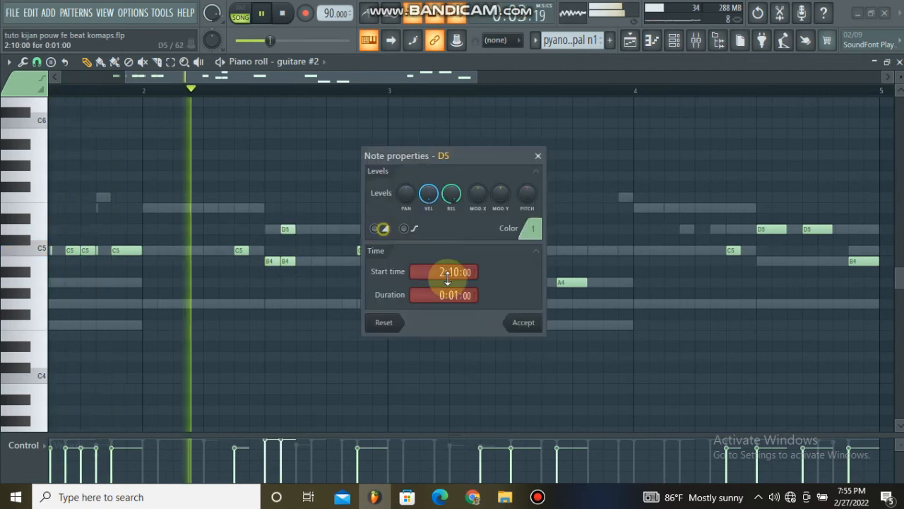
pyautogui.click(523, 322)
pyautogui.scroll(3, 311, 248)
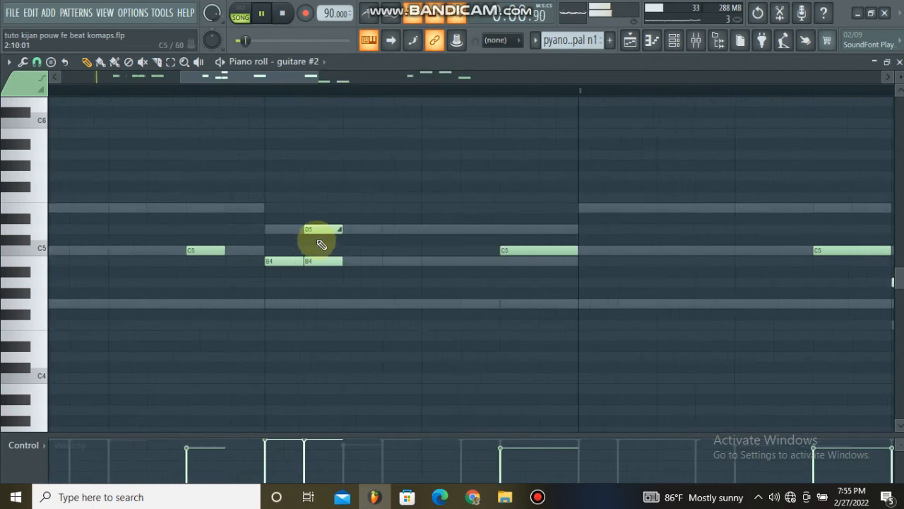
pyautogui.moveTo(313, 263); pyautogui.dragTo(318, 303)
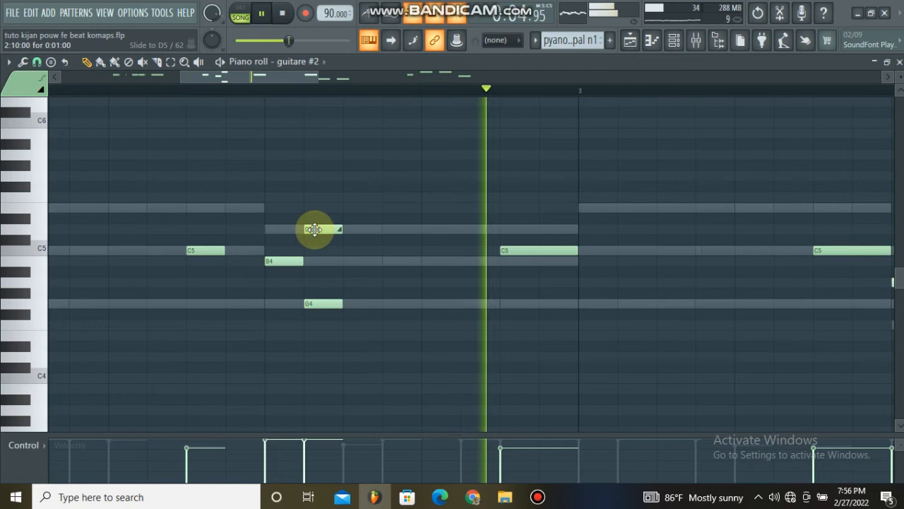
# Move the D5 slide note in bar 2 slightly earlier and lengthen the B4 and G4 notes to two steps each
pyautogui.press('space')
pyautogui.moveTo(313, 229); pyautogui.dragTo(311, 231)
pyautogui.moveTo(282, 259); pyautogui.dragTo(340, 319)
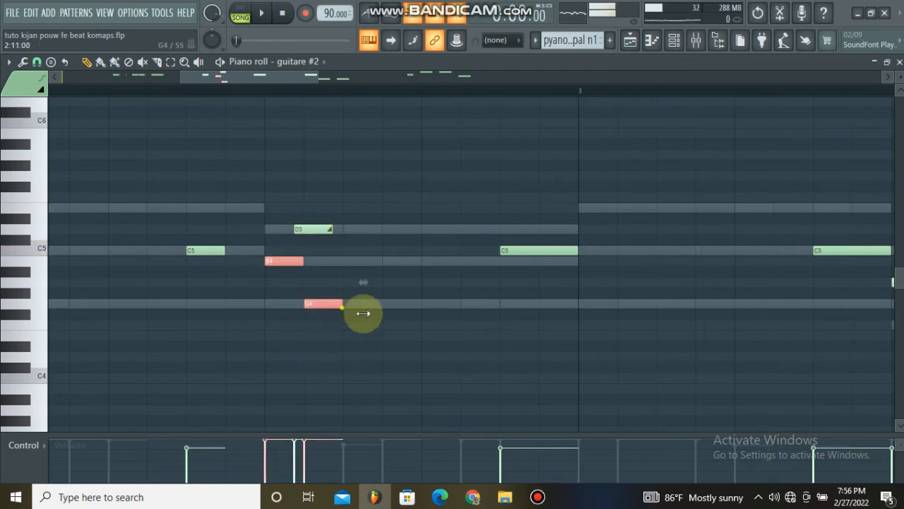
pyautogui.click(353, 258)
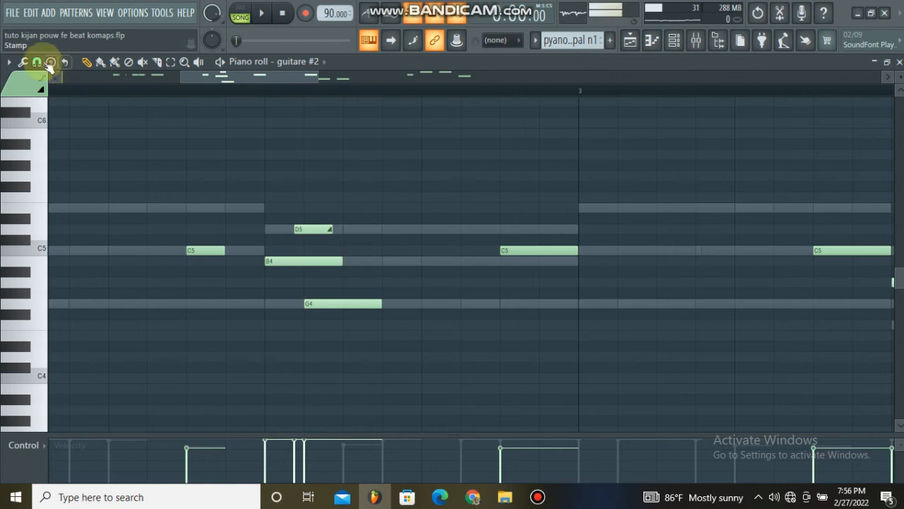
# Change the snap setting and shorten the B4 and G4 notes in bar 2 to about one and a half steps
pyautogui.click(36, 61)
pyautogui.click(52, 124)
pyautogui.moveTo(264, 239); pyautogui.dragTo(364, 343)
pyautogui.moveTo(376, 304); pyautogui.dragTo(360, 302)
pyautogui.click(494, 342)
pyautogui.click(532, 496)
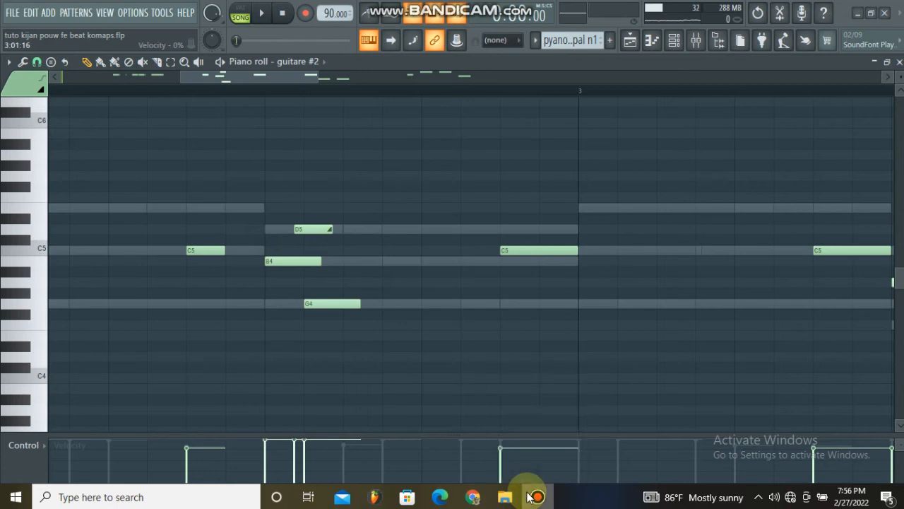
pyautogui.click(597, 117)
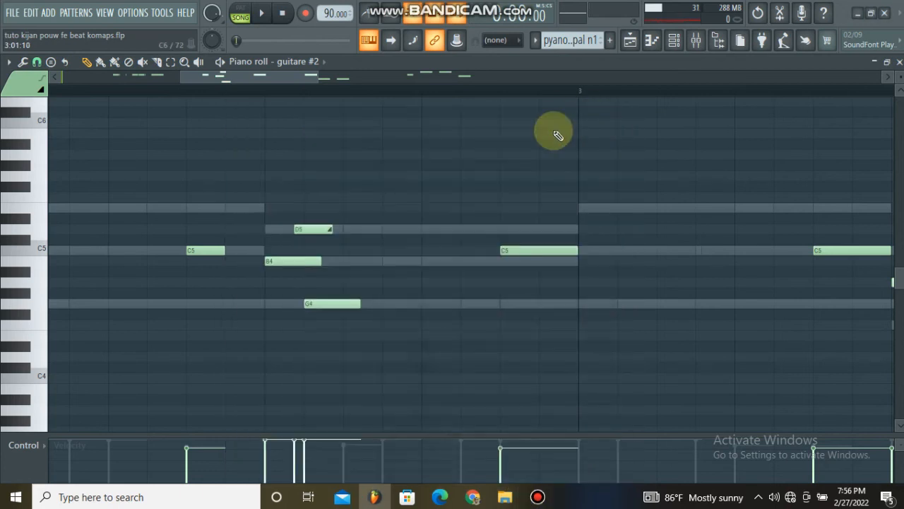
# Lower the velocities of the B4, D5 and G4 notes in bar 2 of guitare #2 and play the melody back
pyautogui.press('space')
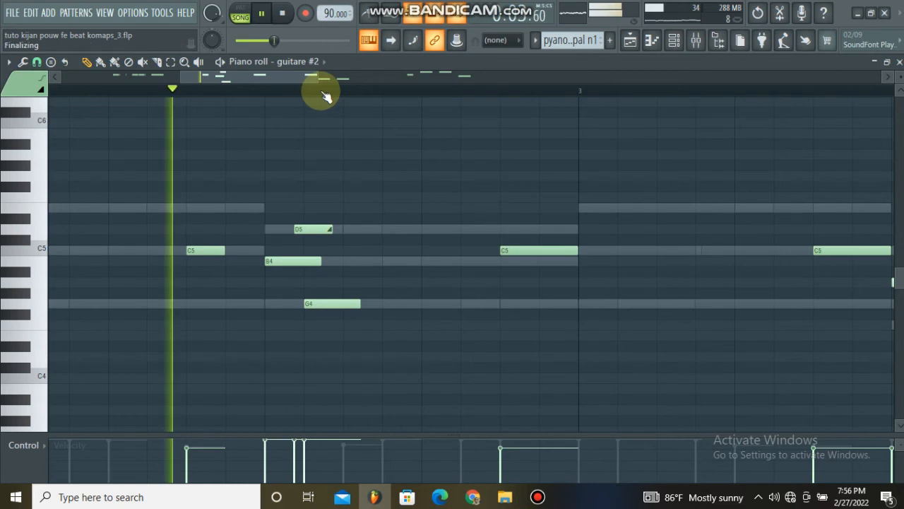
pyautogui.click(199, 92)
pyautogui.click(281, 460)
pyautogui.click(296, 461)
pyautogui.press('space')
pyautogui.click(304, 464)
pyautogui.press('space')
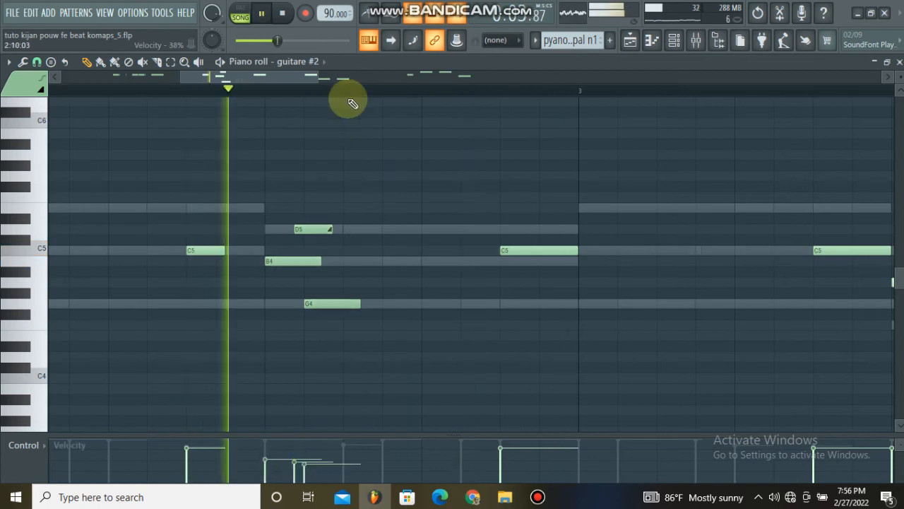
pyautogui.press('space')
# Close the guitare #2 piano roll, play the arrangement from the start and show the channel rack
pyautogui.scroll(-3, 343, 147)
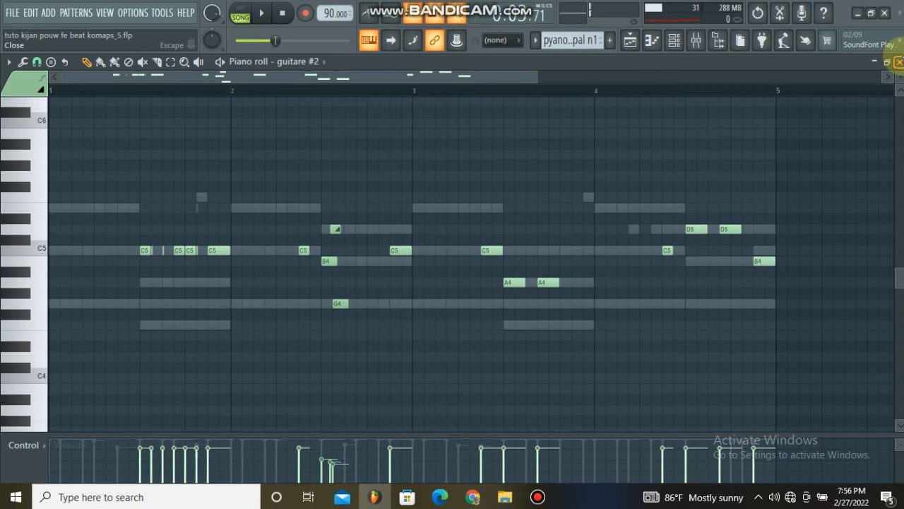
pyautogui.click(900, 62)
pyautogui.press('F6')
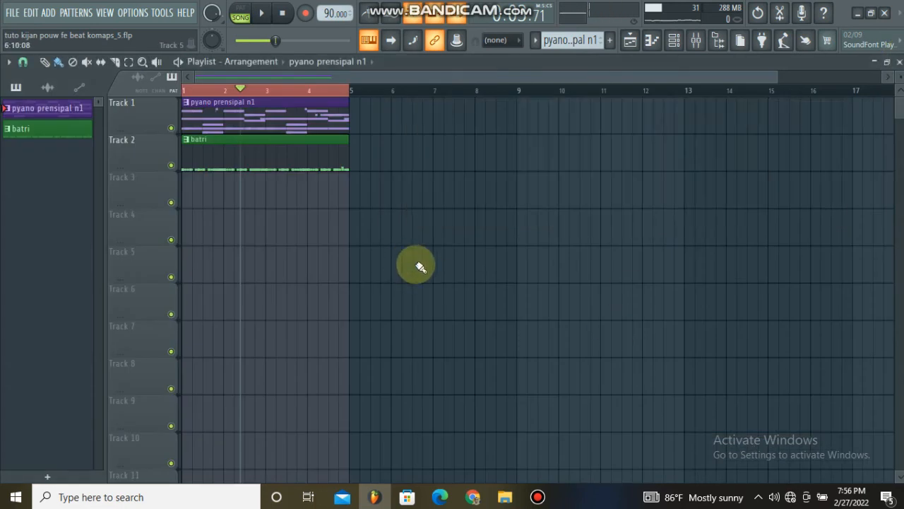
pyautogui.click(185, 91)
pyautogui.press('space')
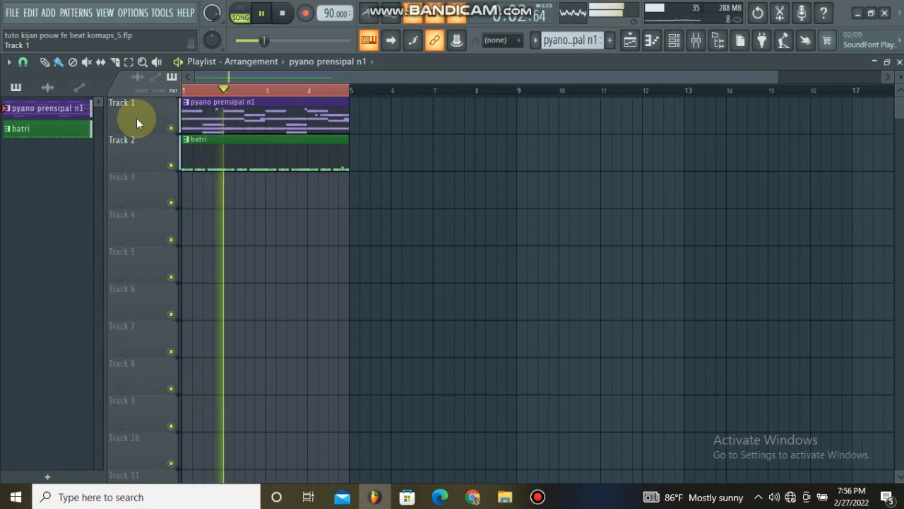
pyautogui.click(674, 40)
pyautogui.press('space')
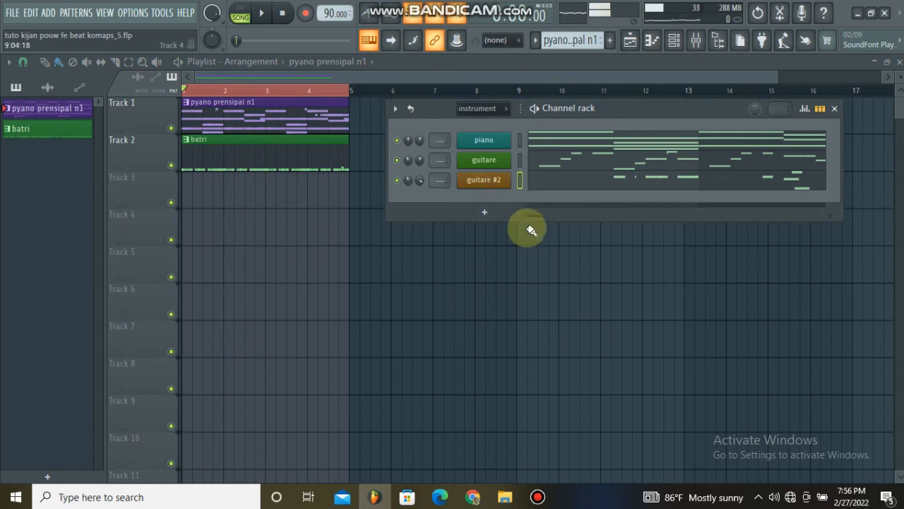
# Copy the piano channel's notes and add a Nexus instrument channel to the rack
pyautogui.rightClick(490, 141)
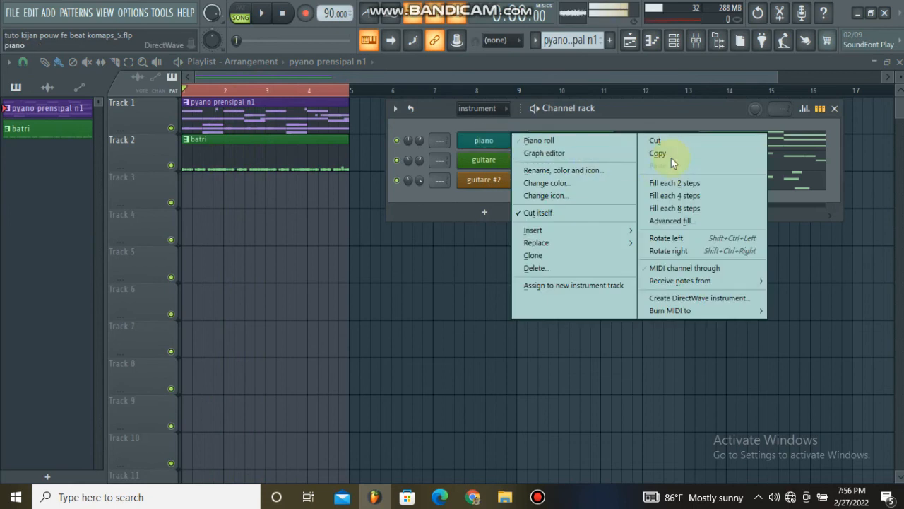
pyautogui.click(672, 160)
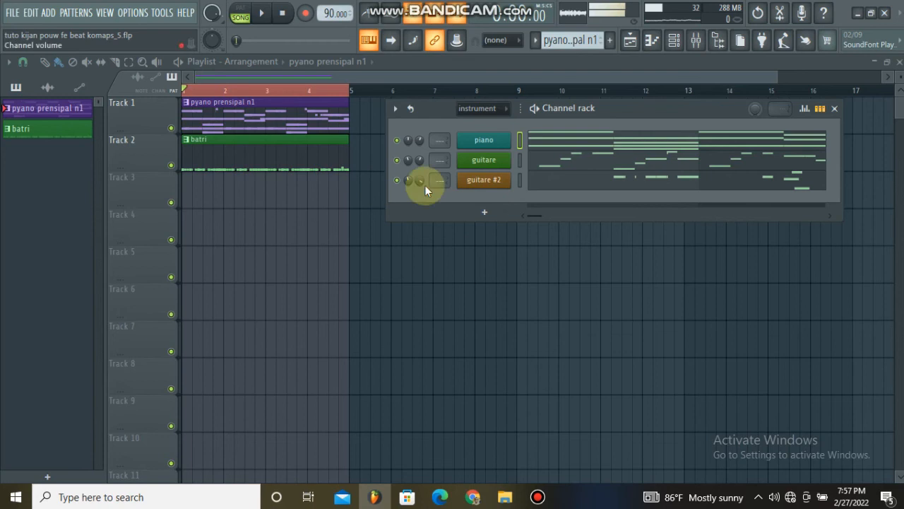
pyautogui.click(484, 212)
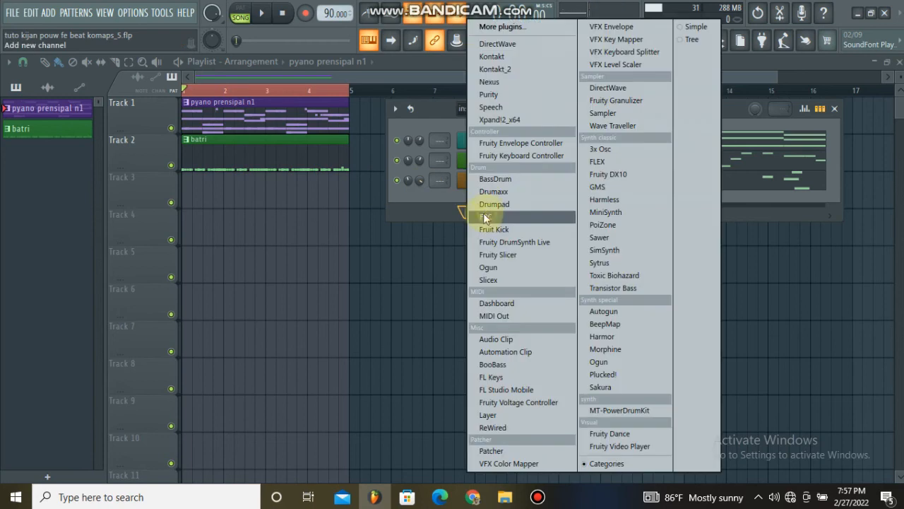
pyautogui.click(523, 85)
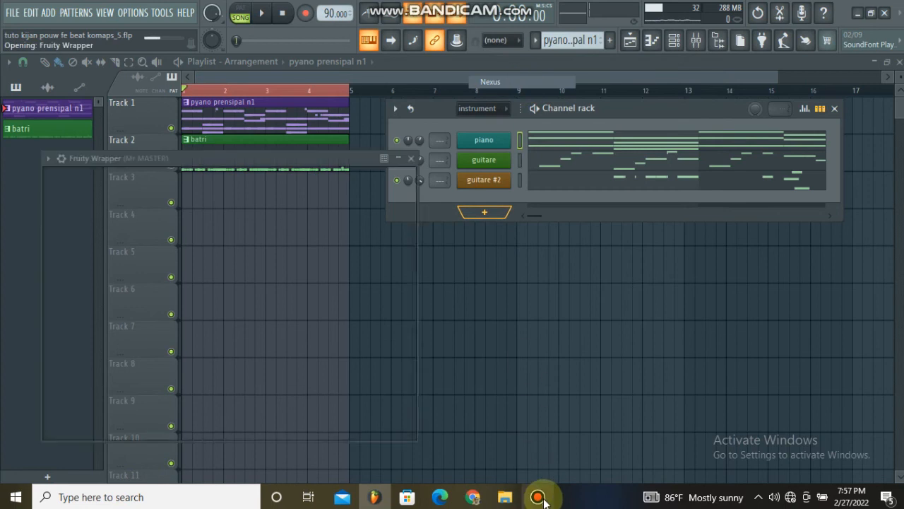
pyautogui.moveTo(539, 492)
pyautogui.click(549, 465)
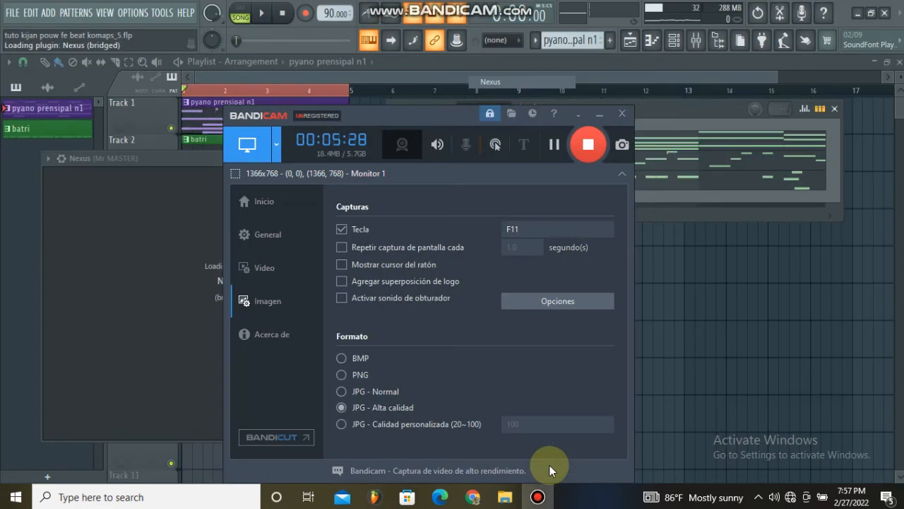
pyautogui.click(598, 117)
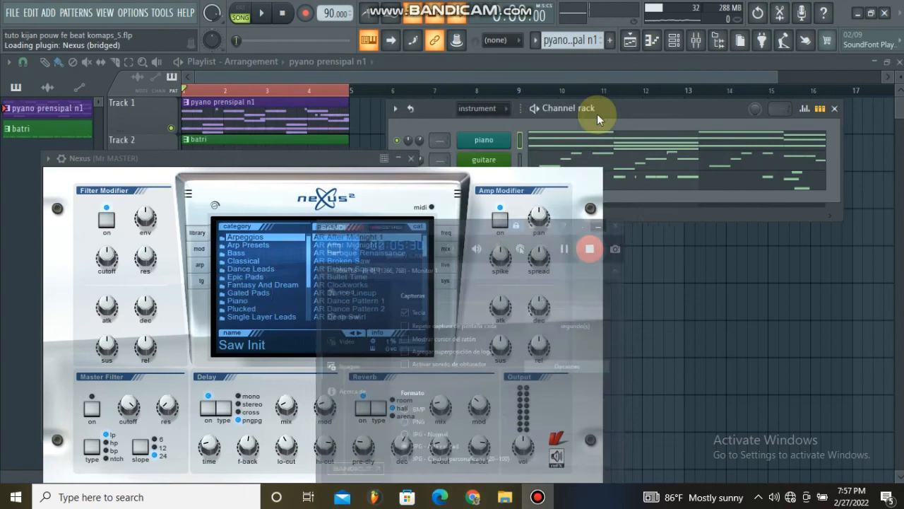
# Look through the Nexus preset categories, including Arpeggios, and close the plugin window
pyautogui.click(244, 301)
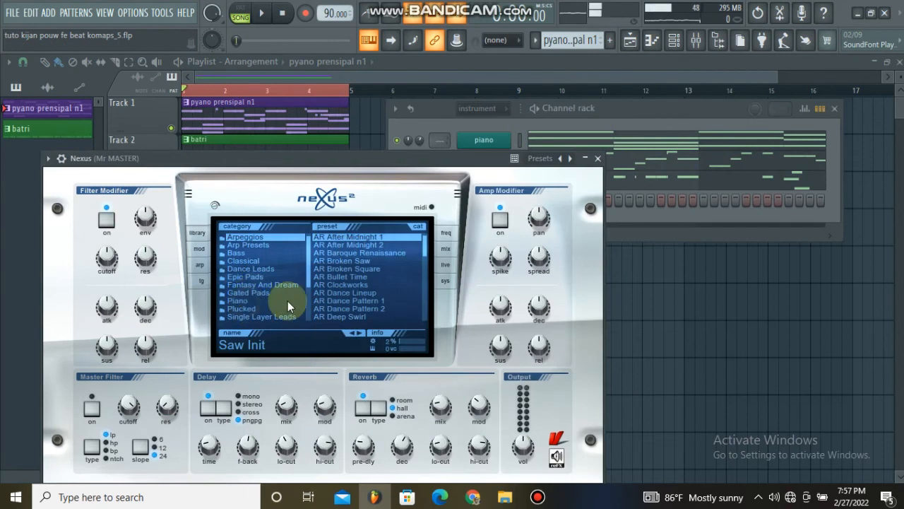
pyautogui.click(275, 244)
pyautogui.click(275, 237)
pyautogui.click(375, 301)
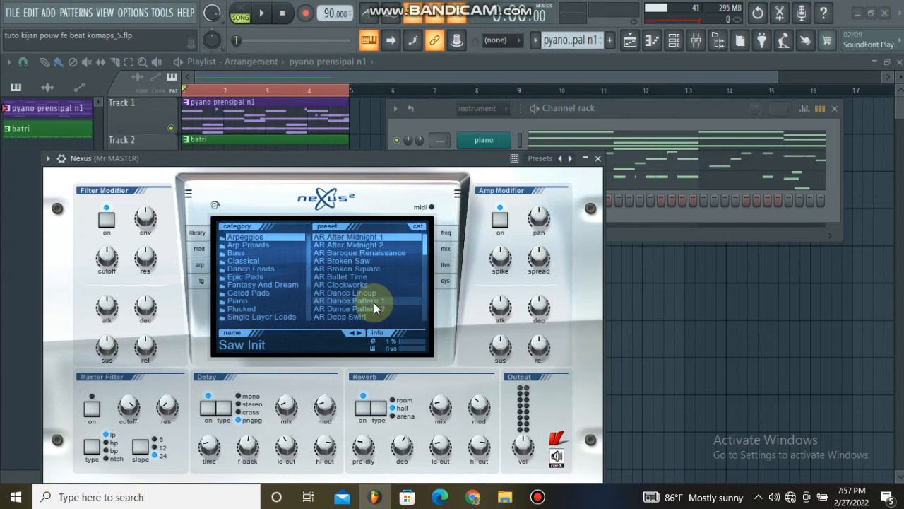
pyautogui.click(598, 158)
pyautogui.rightClick(487, 201)
pyautogui.click(472, 218)
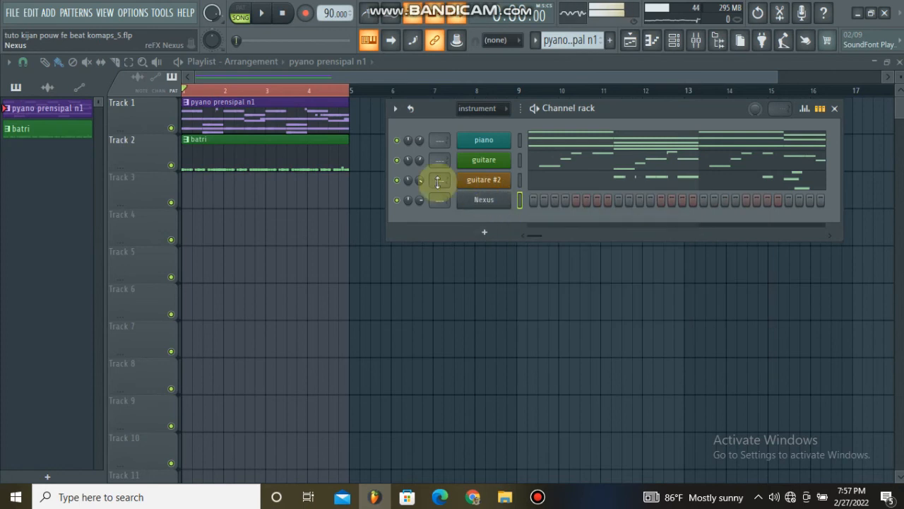
# Mute the guitare #2, guitare and piano channels
pyautogui.click(396, 179)
pyautogui.click(396, 160)
pyautogui.click(396, 140)
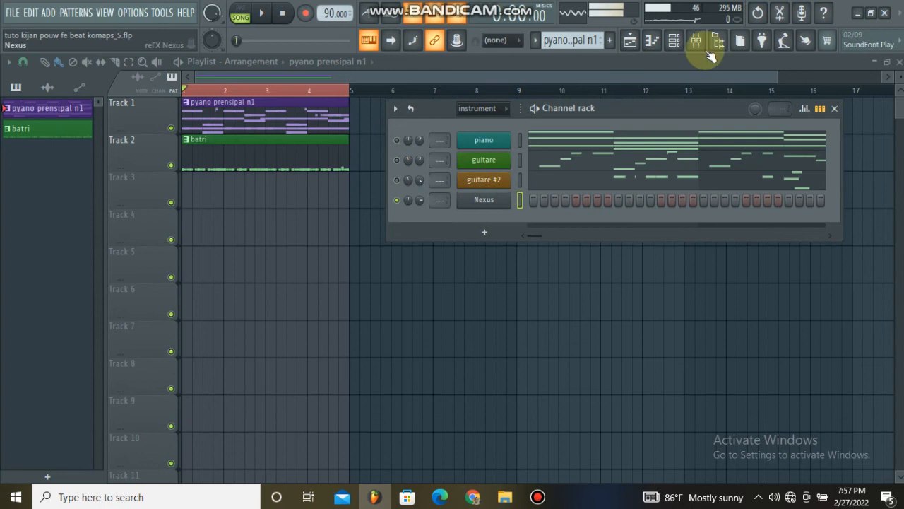
# Copy the piano channel's notes, paste them into the Nexus channel and play back the result
pyautogui.rightClick(495, 144)
pyautogui.click(707, 153)
pyautogui.rightClick(481, 204)
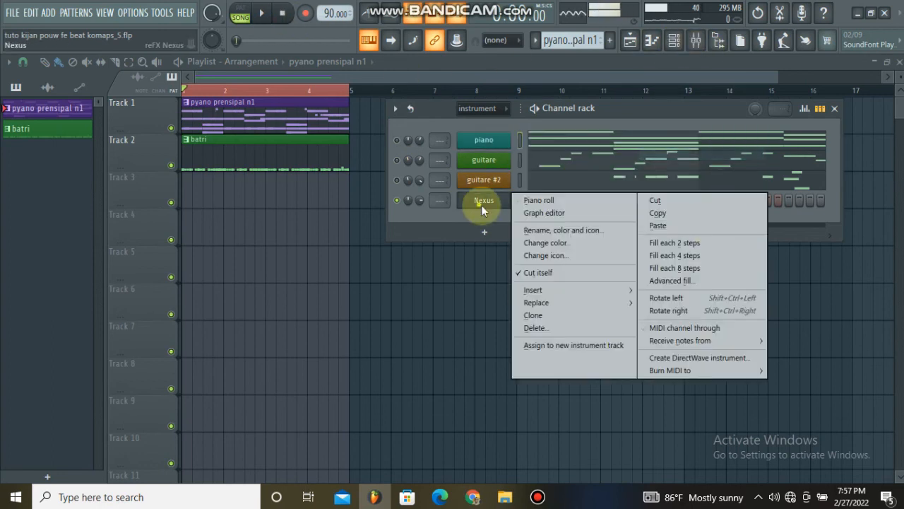
pyautogui.click(709, 225)
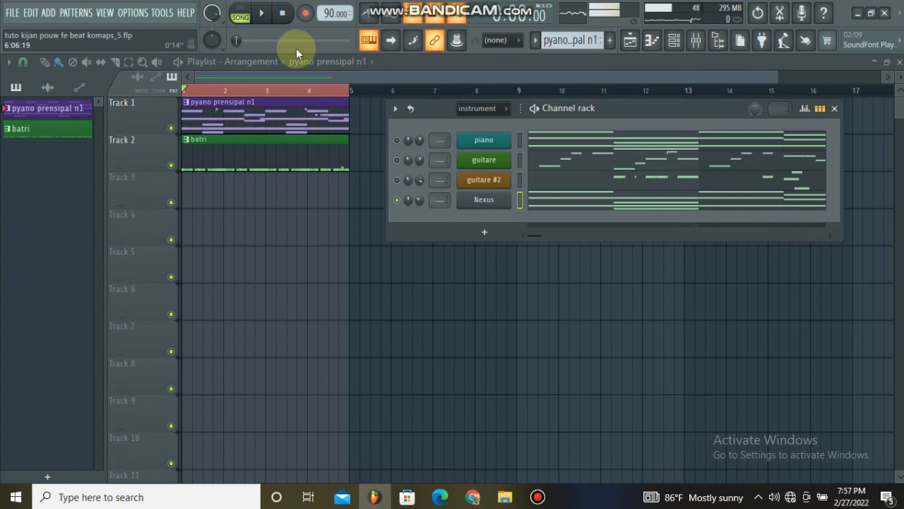
pyautogui.click(261, 14)
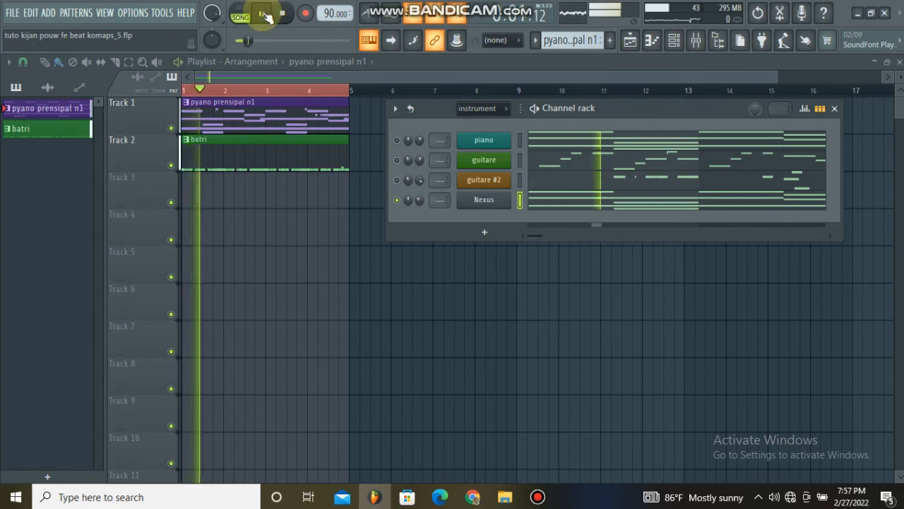
pyautogui.click(263, 14)
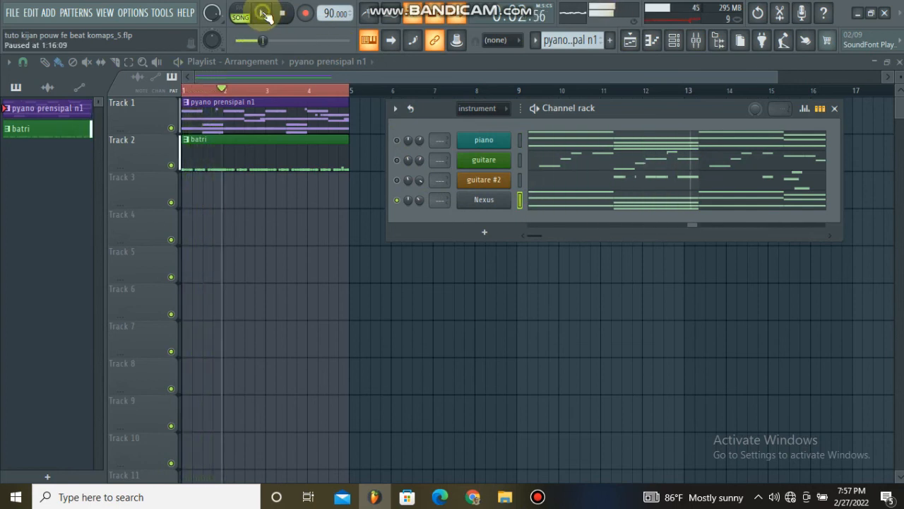
# Open the Nexus piano roll, transpose all its notes down two octaves and listen to them
pyautogui.click(571, 204)
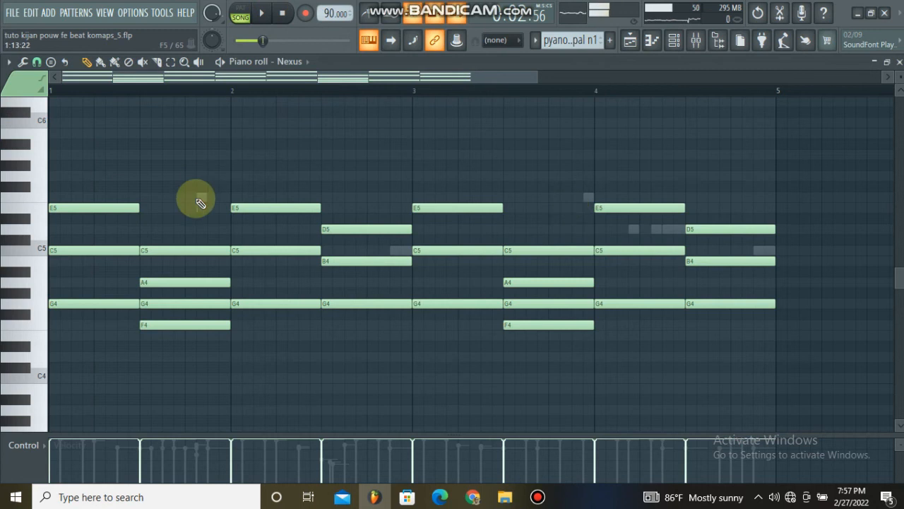
pyautogui.hotkey('ctrl', 'a')
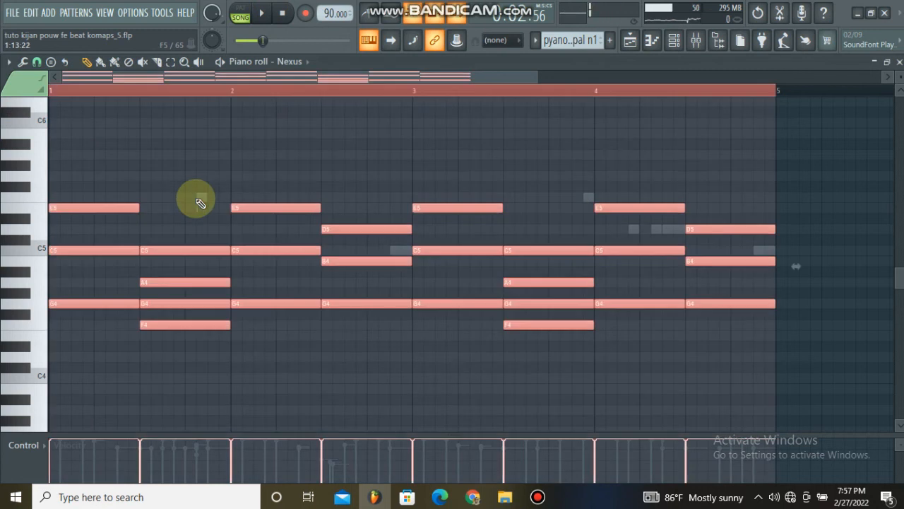
pyautogui.press('Delete')
pyautogui.press('space')
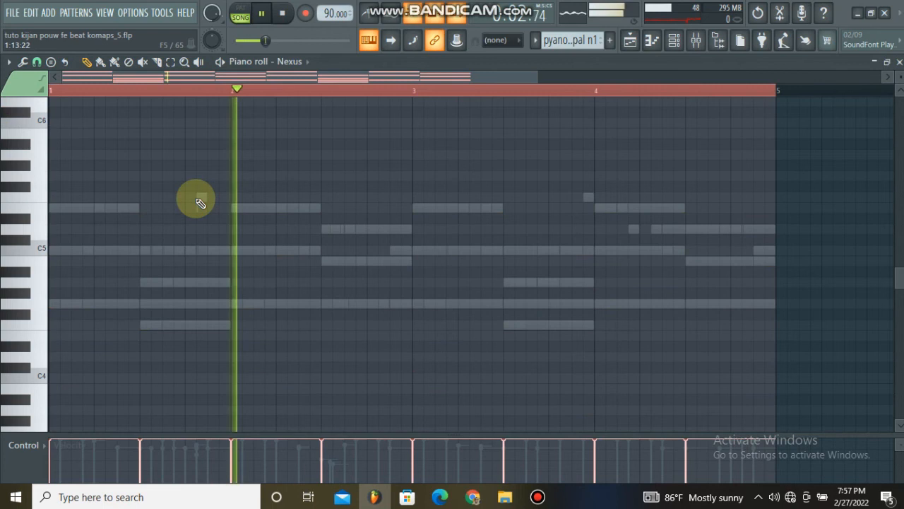
pyautogui.scroll(-3, 332, 279)
pyautogui.press('space')
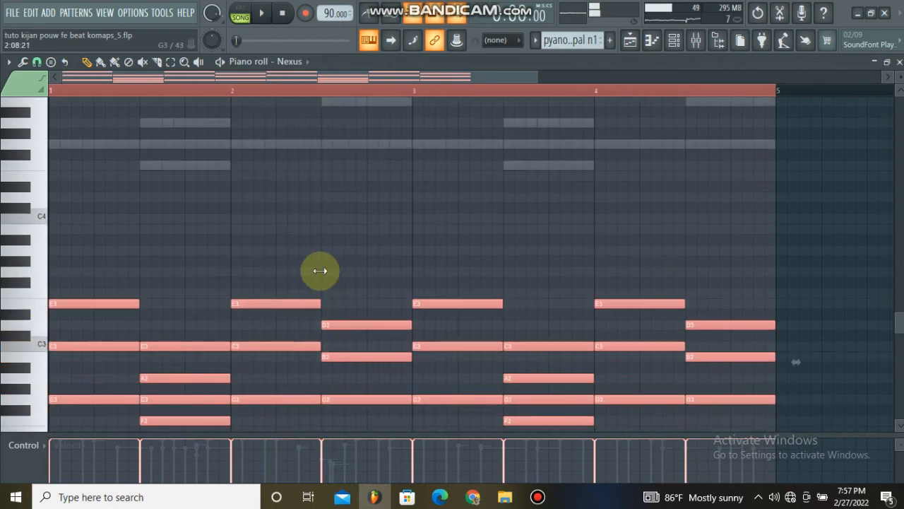
# Raise all the Nexus notes three octaves, placing the first chord at G5, C6 and E6, and play them
pyautogui.hotkey('ctrl', 'Up')
pyautogui.press('Delete')
pyautogui.press('space')
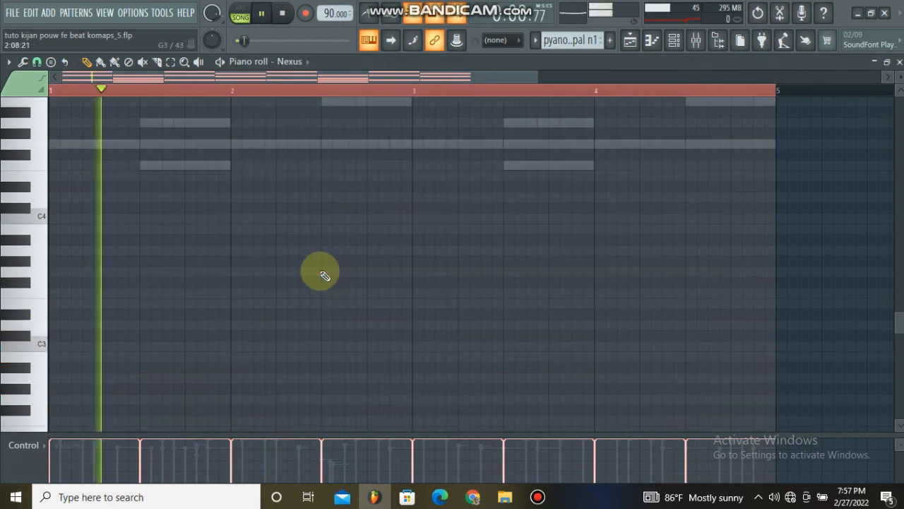
pyautogui.hotkey('ctrl', 'z')
pyautogui.scroll(5, 323, 257)
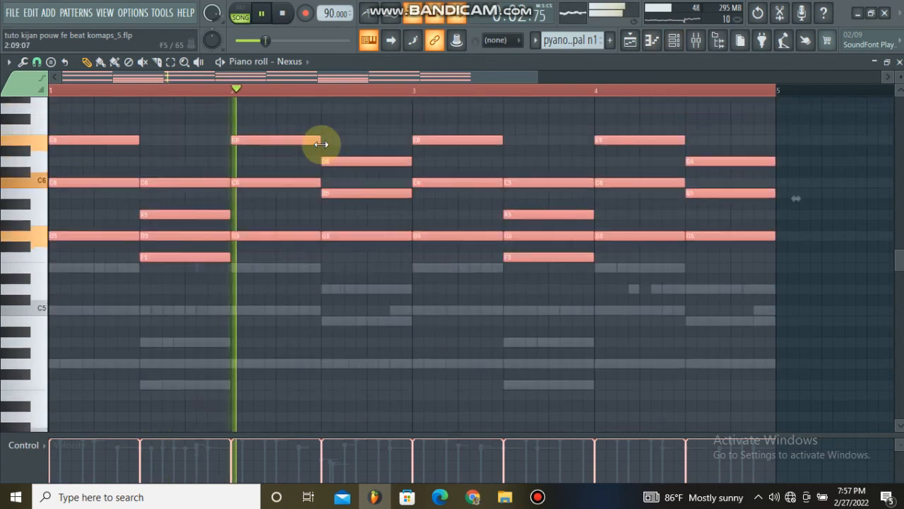
# Shorten all the Nexus chord notes to about four steps each and play them back
pyautogui.press('space')
pyautogui.moveTo(321, 144); pyautogui.dragTo(270, 152)
pyautogui.press('space')
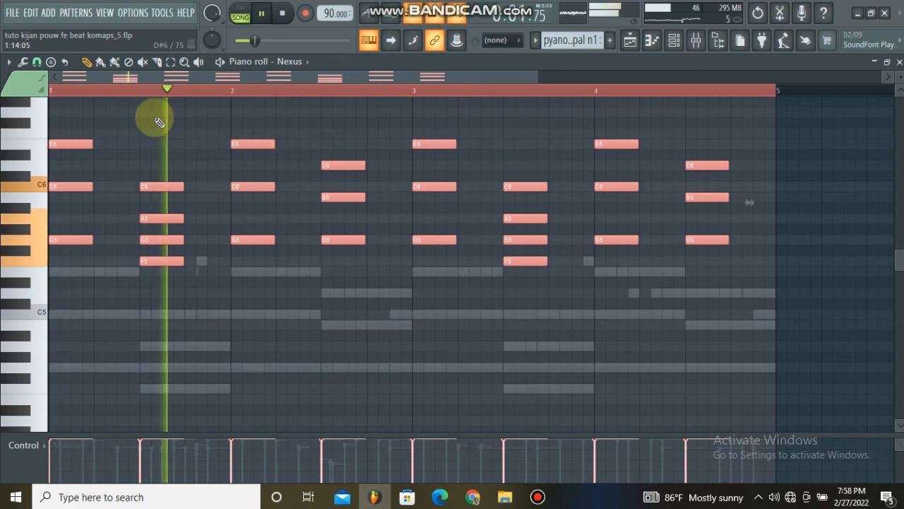
pyautogui.keyDown('ctrl'); pyautogui.click(125, 144); pyautogui.keyUp('ctrl')
pyautogui.press('space')
# Raise the F5 notes in bars 1 and 3 of the Nexus part by one octave to F6
pyautogui.click(39, 65)
pyautogui.click(54, 107)
pyautogui.moveTo(741, 308); pyautogui.dragTo(143, 261)
pyautogui.hotkey('ctrl', 'Up')
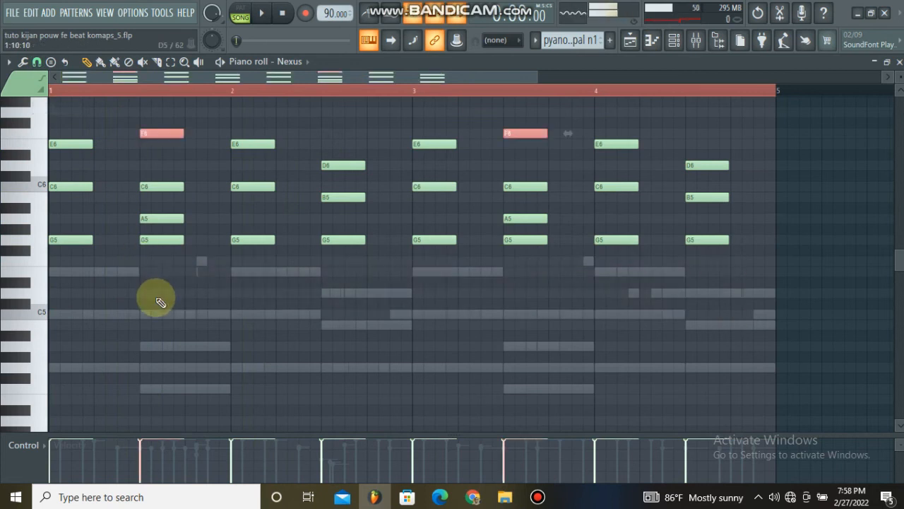
pyautogui.keyDown('ctrl'); pyautogui.click(343, 364); pyautogui.keyUp('ctrl')
# Play back the revised Nexus chords and close the piano roll to return to the playlist
pyautogui.press('space')
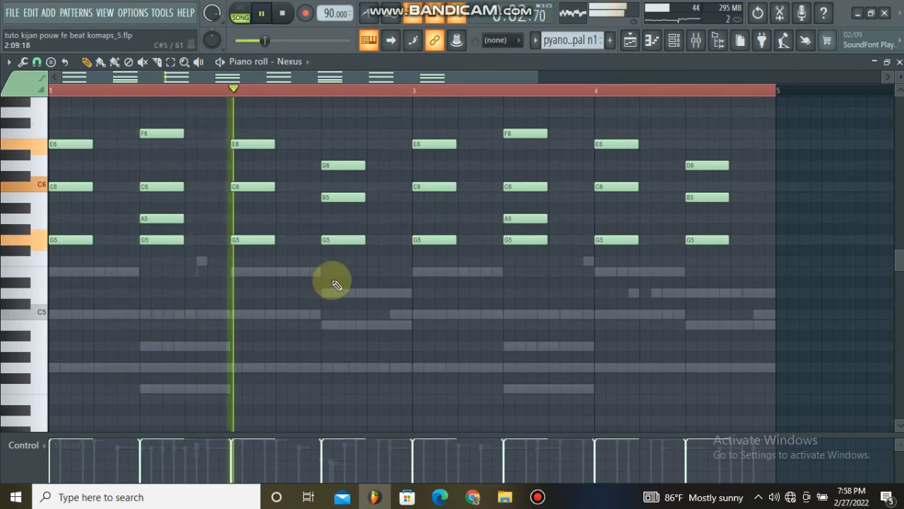
pyautogui.scroll(1, 364, 223)
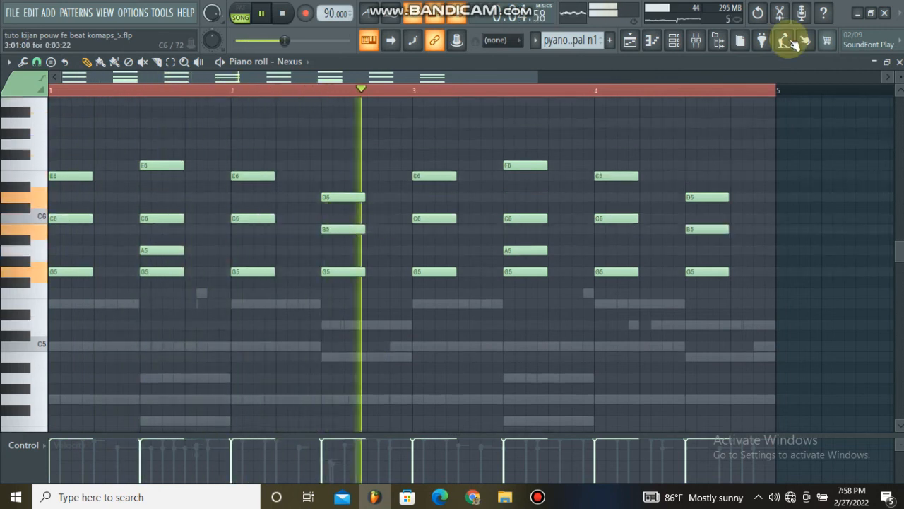
pyautogui.press('space')
pyautogui.click(900, 62)
pyautogui.click(194, 131)
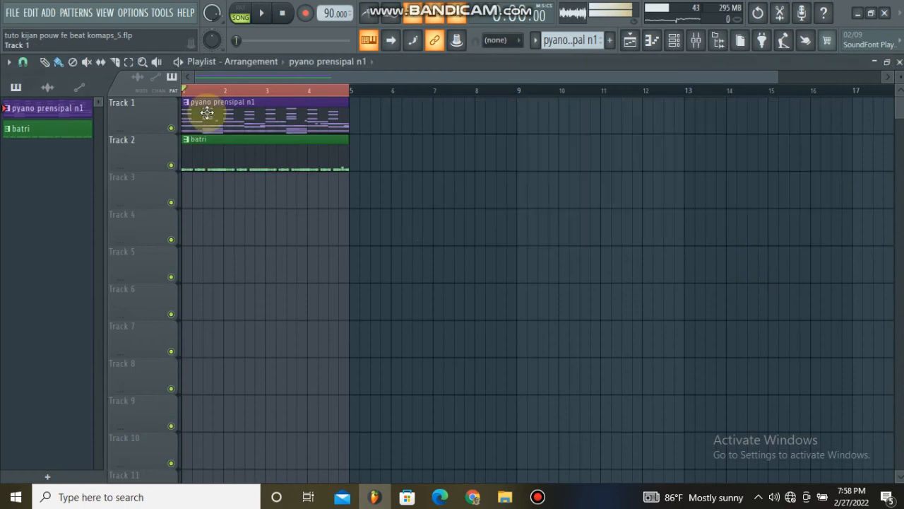
# Move the pyano prensipal n1 clip from Track 1 to Track 3 and solo Track 3
pyautogui.click(206, 113)
pyautogui.press('space')
pyautogui.moveTo(192, 204); pyautogui.dragTo(162, 200)
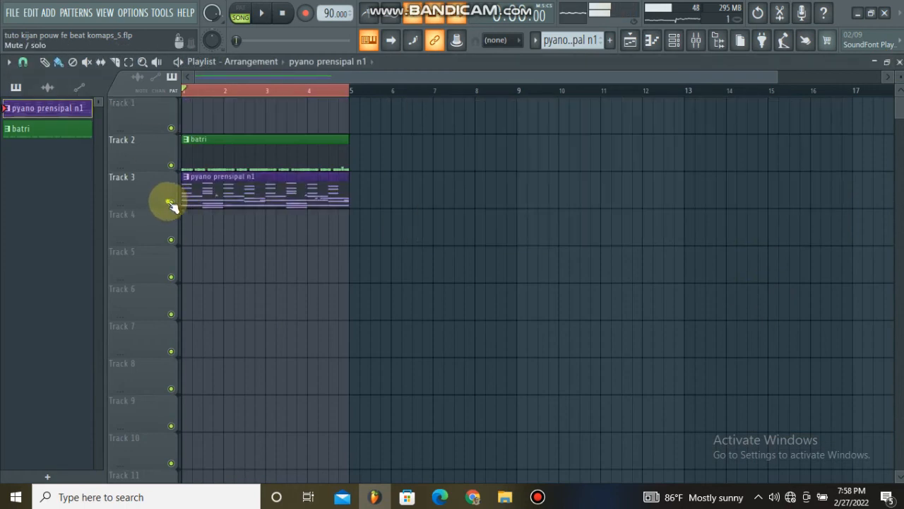
pyautogui.rightClick(164, 199)
pyautogui.press('space')
pyautogui.rightClick(154, 192)
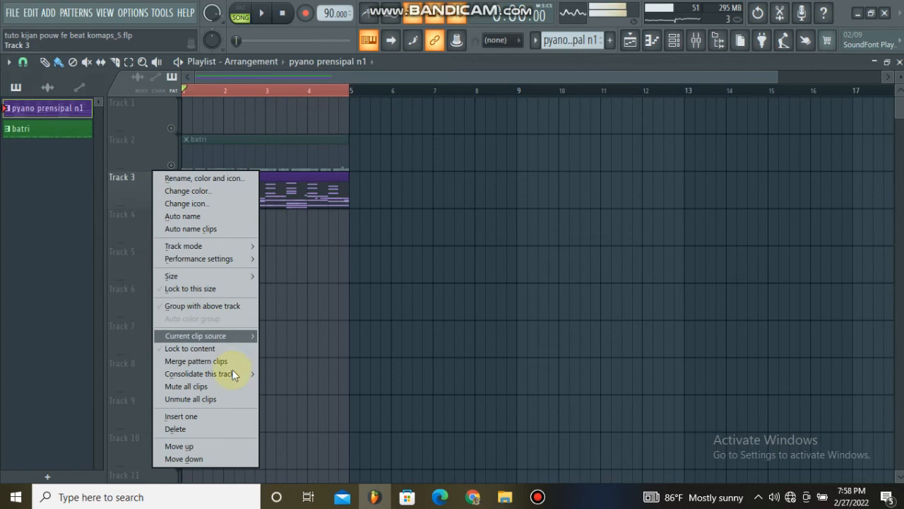
pyautogui.moveTo(229, 373)
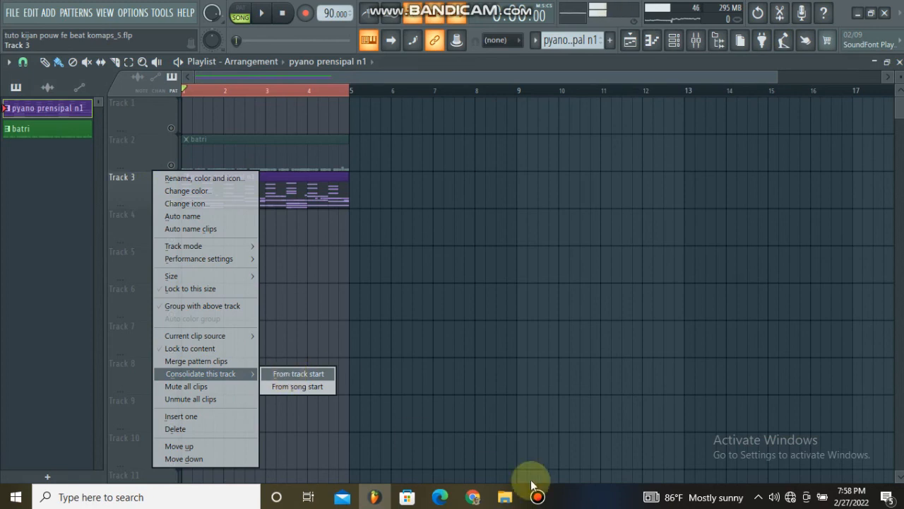
pyautogui.click(539, 497)
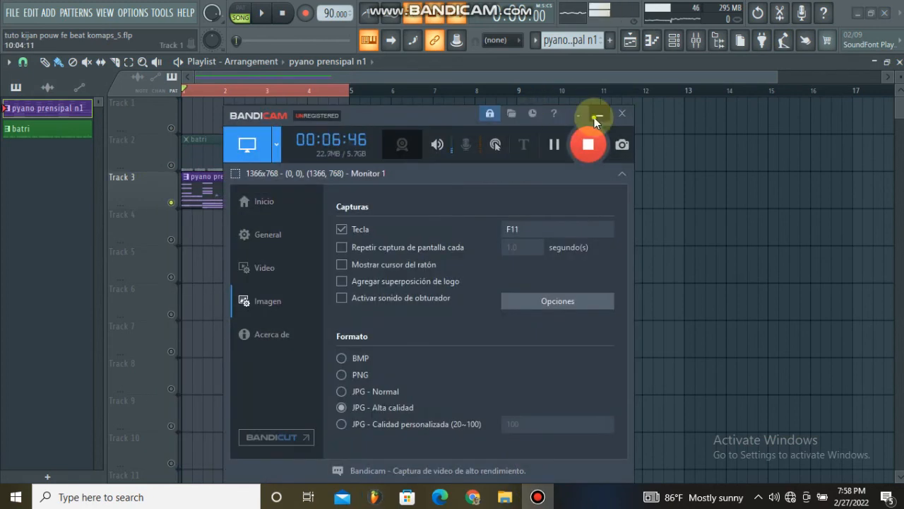
pyautogui.click(598, 117)
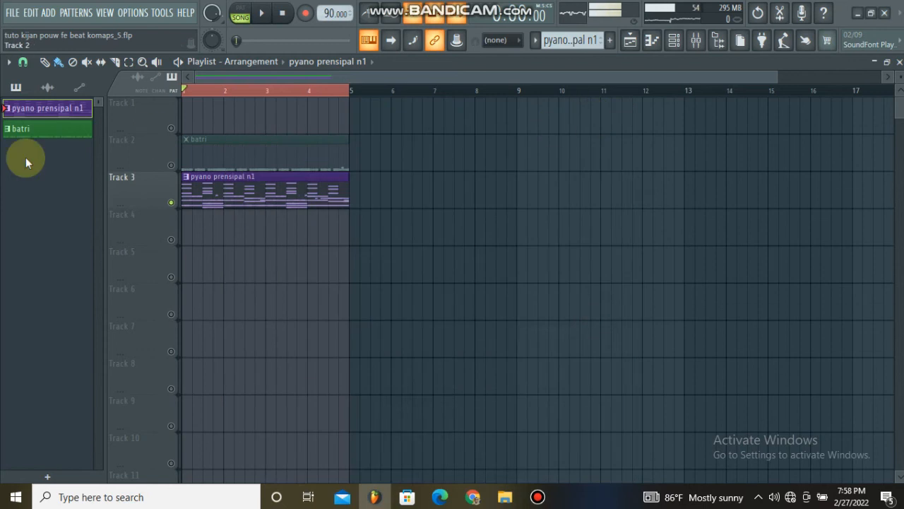
# Consolidate Track 3 from the track start and render it to an audio clip
pyautogui.rightClick(145, 186)
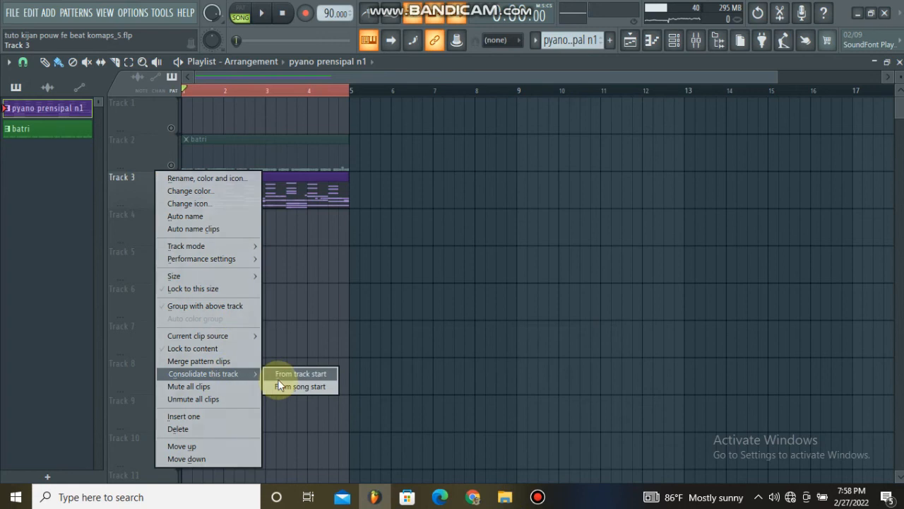
pyautogui.click(280, 384)
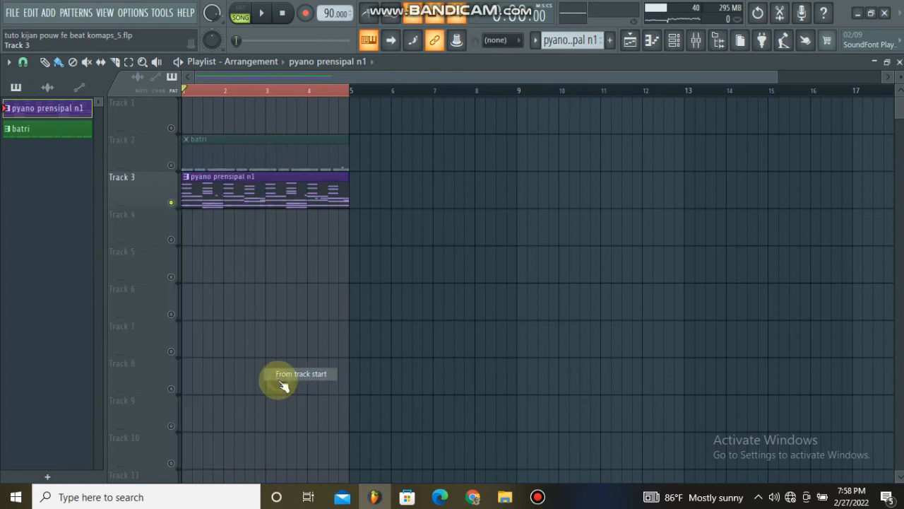
pyautogui.click(549, 428)
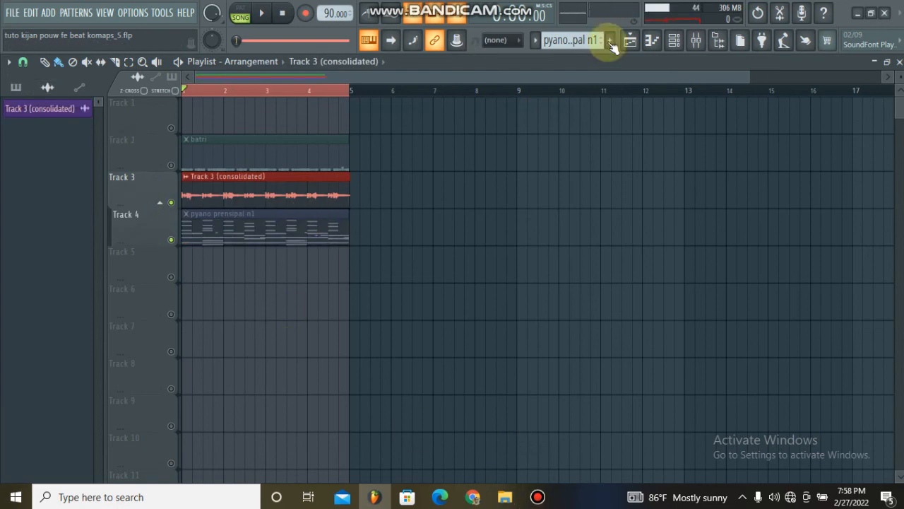
# Show the instrument channel group and cut the notes from the Nexus channel
pyautogui.click(677, 41)
pyautogui.click(678, 42)
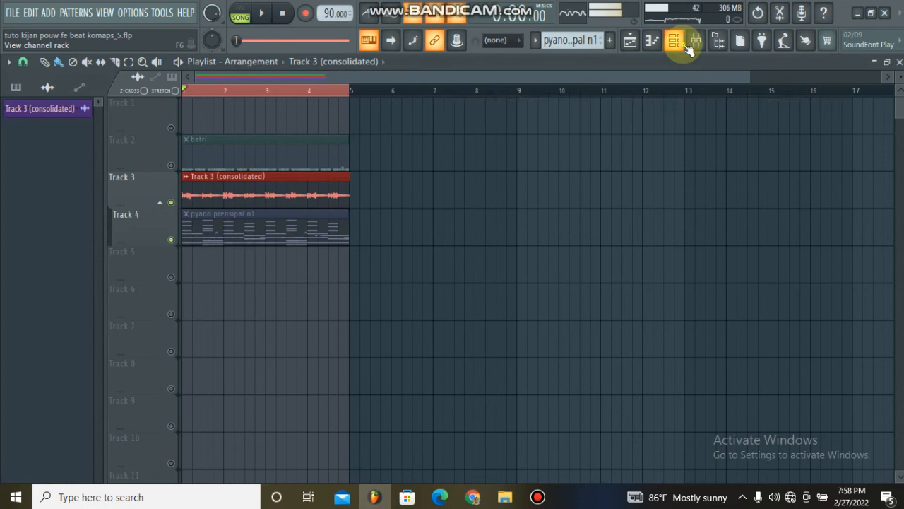
pyautogui.click(686, 46)
pyautogui.click(497, 109)
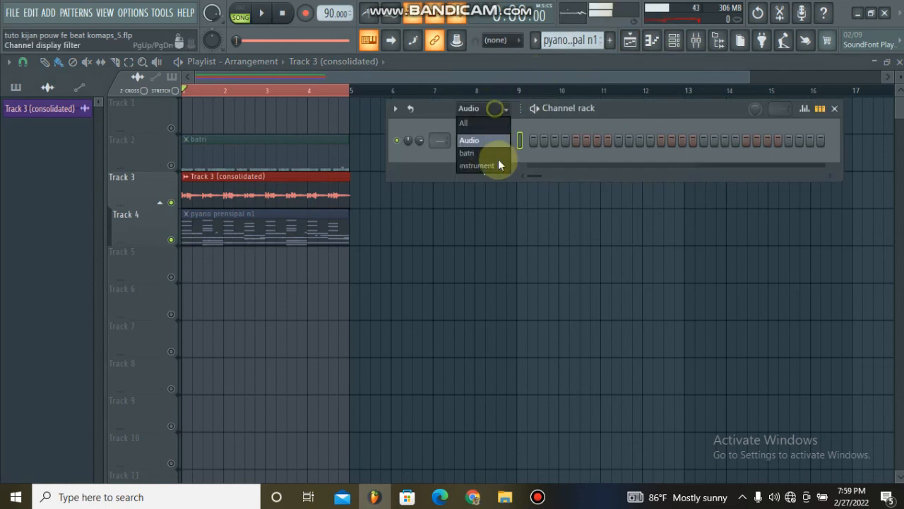
pyautogui.click(485, 167)
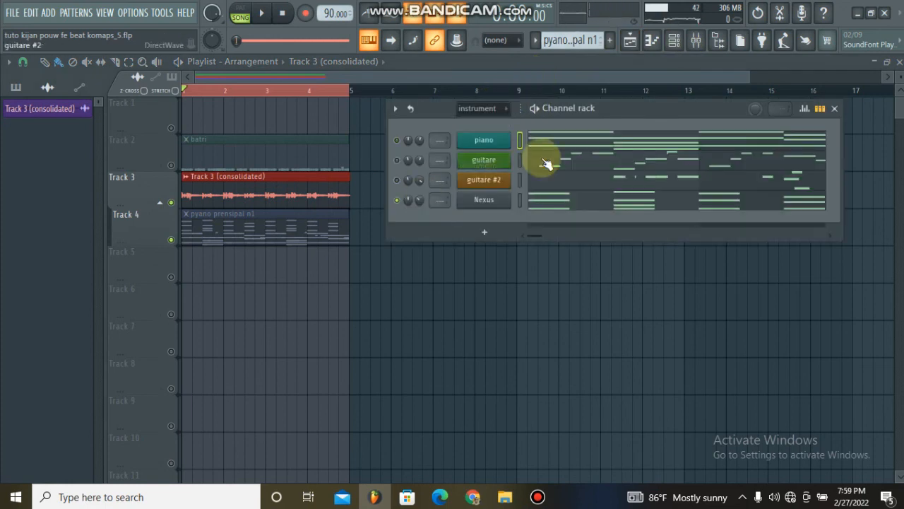
pyautogui.rightClick(484, 200)
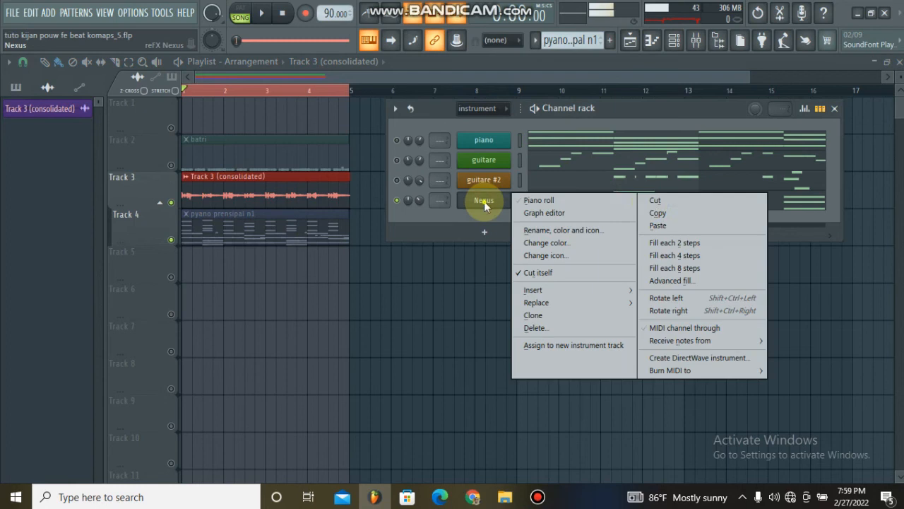
pyautogui.click(653, 200)
pyautogui.click(190, 231)
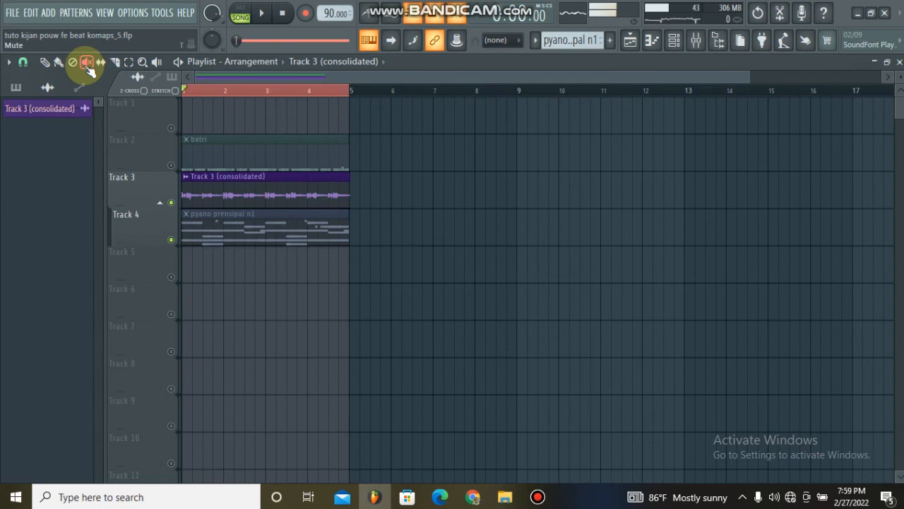
# Unmute the pyano prensipal n1 clip on Track 4, enable Track 2, and play the arrangement
pyautogui.click(87, 62)
pyautogui.click(221, 233)
pyautogui.click(45, 62)
pyautogui.click(171, 165)
pyautogui.press('space')
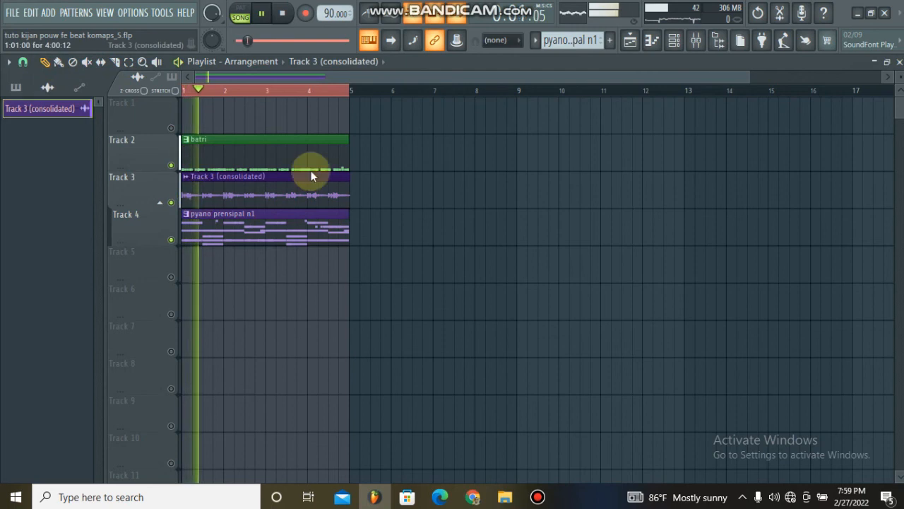
# Lower the channel volume of the consolidated Track 3 audio to 46% and stop playback
pyautogui.doubleClick(197, 197)
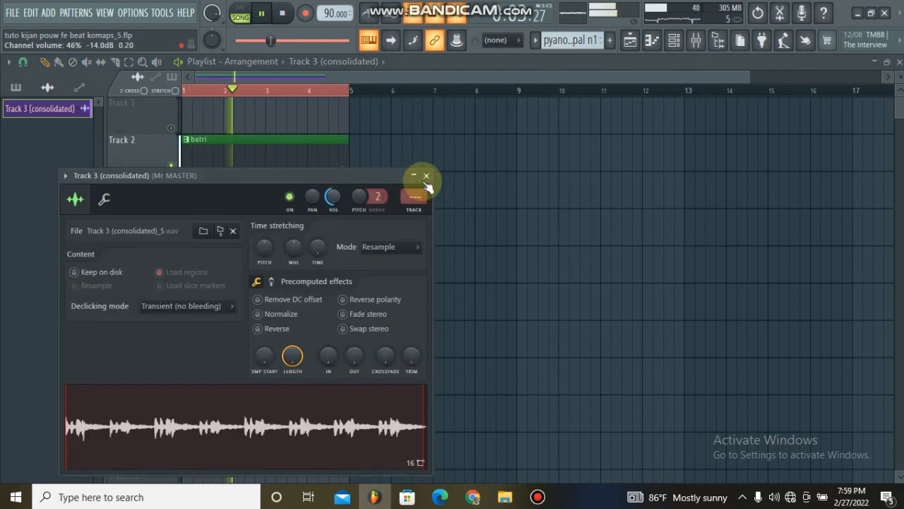
pyautogui.click(674, 41)
pyautogui.press('space')
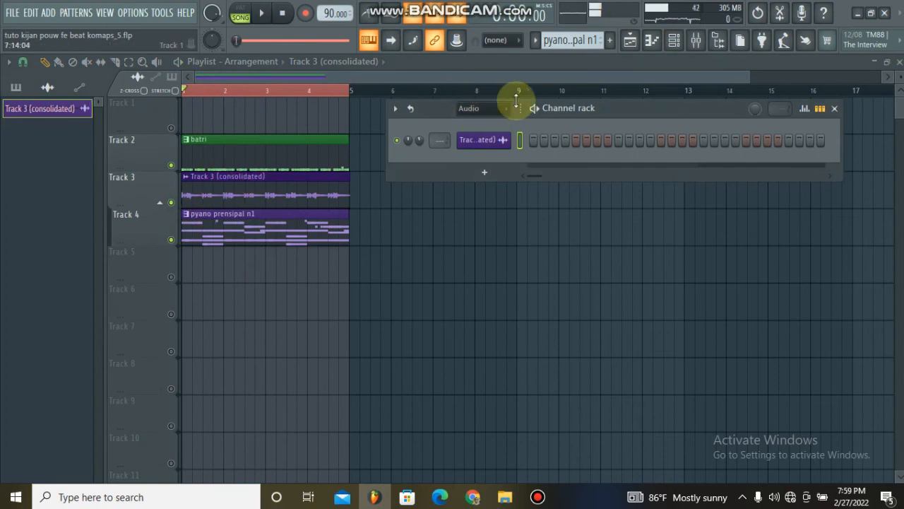
# Copy the piano channel's notes and paste them into the Nexus channel of the instrument group
pyautogui.click(477, 113)
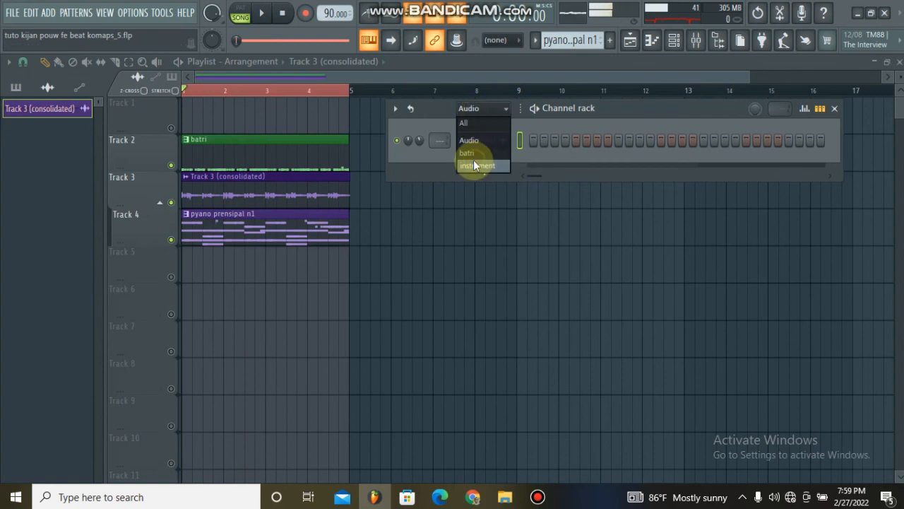
pyautogui.click(475, 164)
pyautogui.rightClick(503, 141)
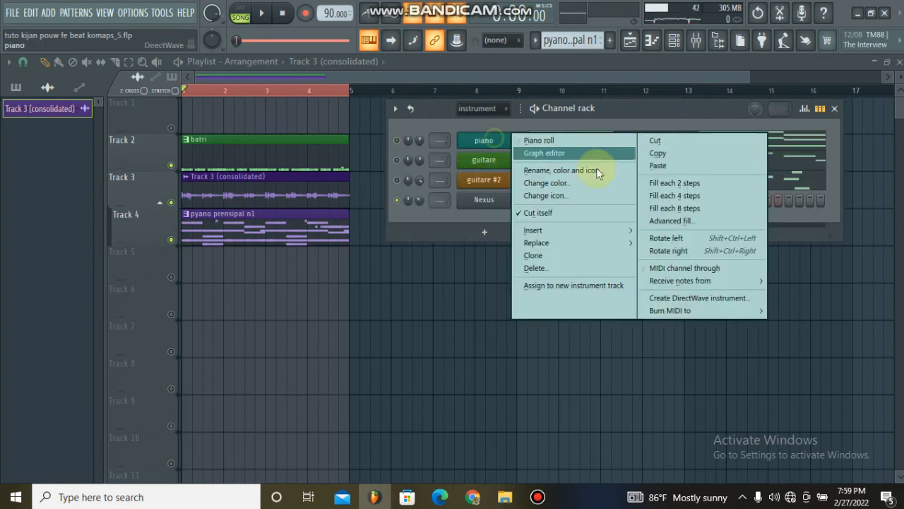
pyautogui.click(658, 166)
pyautogui.rightClick(466, 204)
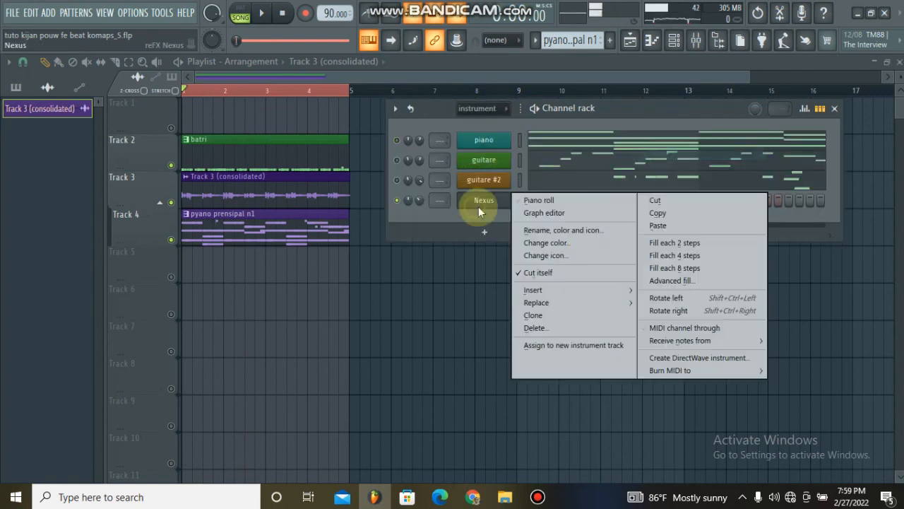
pyautogui.click(657, 225)
# Load the AR Flangerpicks arpeggio preset in Nexus, play the song briefly, and browse further presets
pyautogui.click(484, 200)
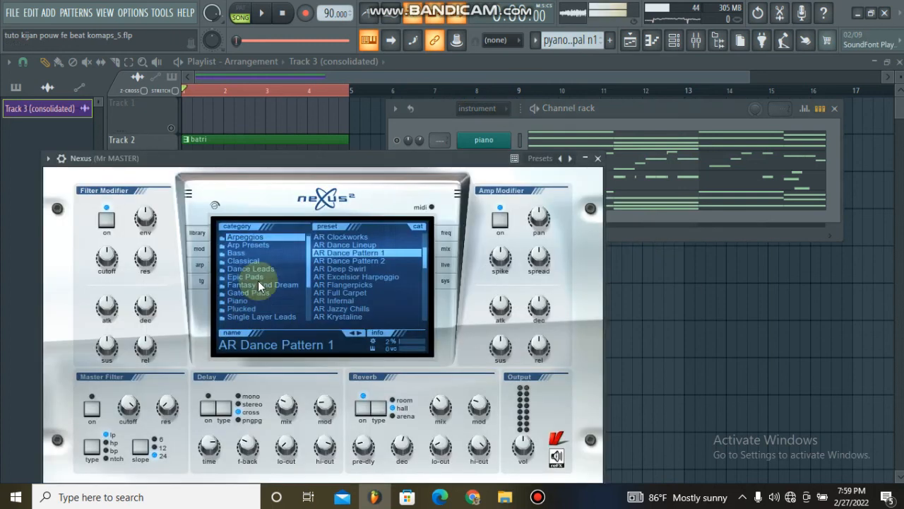
pyautogui.click(367, 285)
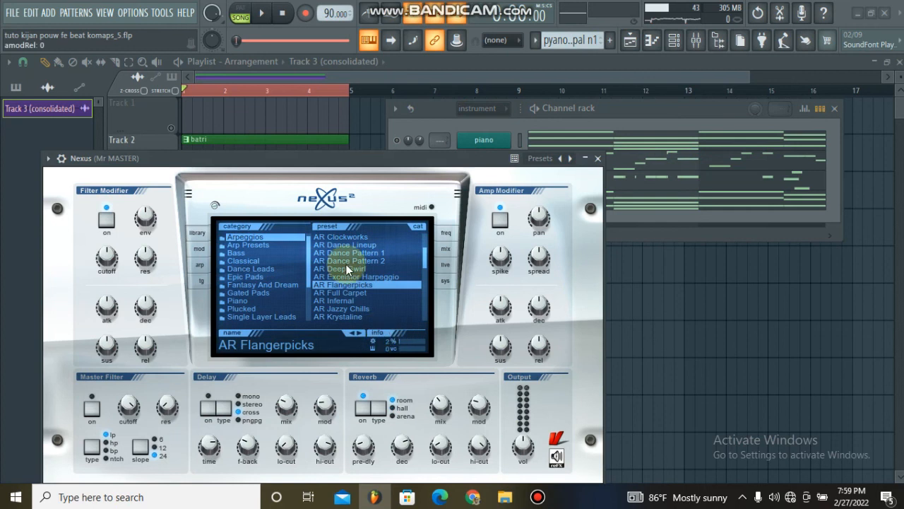
pyautogui.click(263, 13)
pyautogui.click(265, 12)
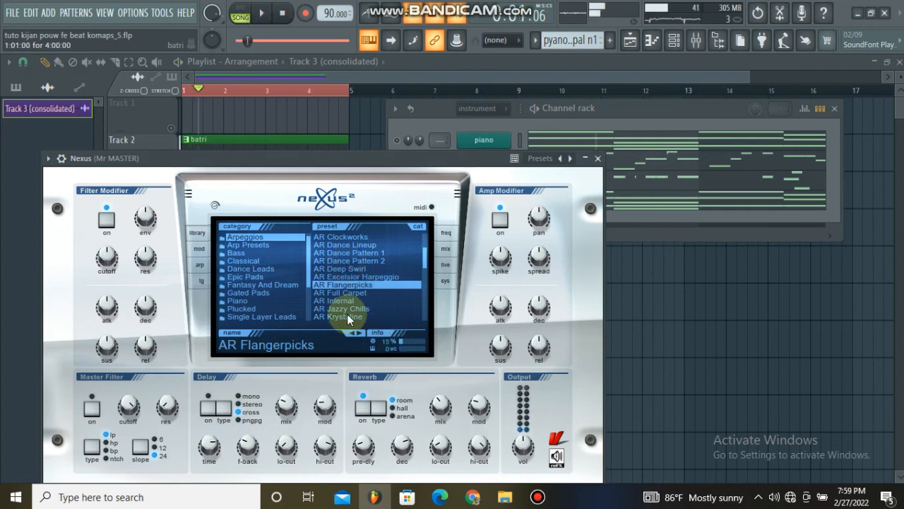
pyautogui.click(425, 307)
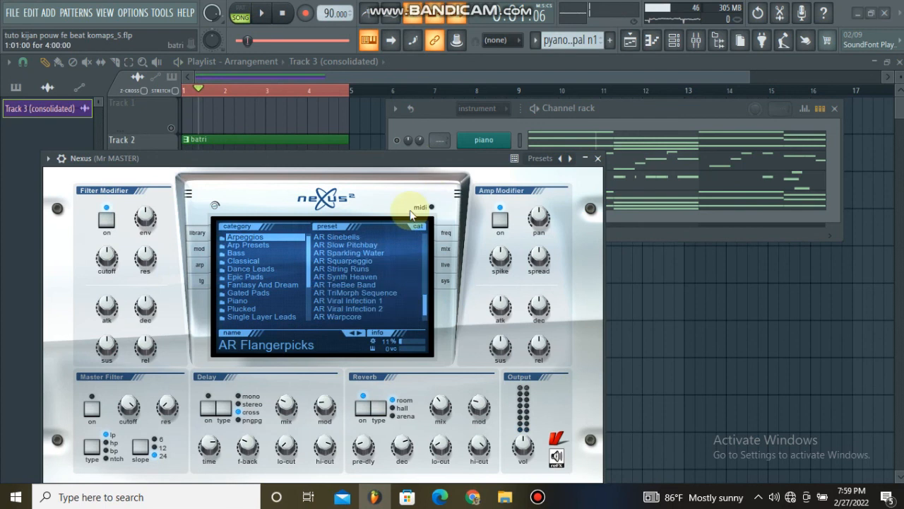
# Mute Tracks 2 and 3 so only the pyano prensipal n1 pattern on Track 4 stays active
pyautogui.moveTo(246, 153); pyautogui.dragTo(229, 274)
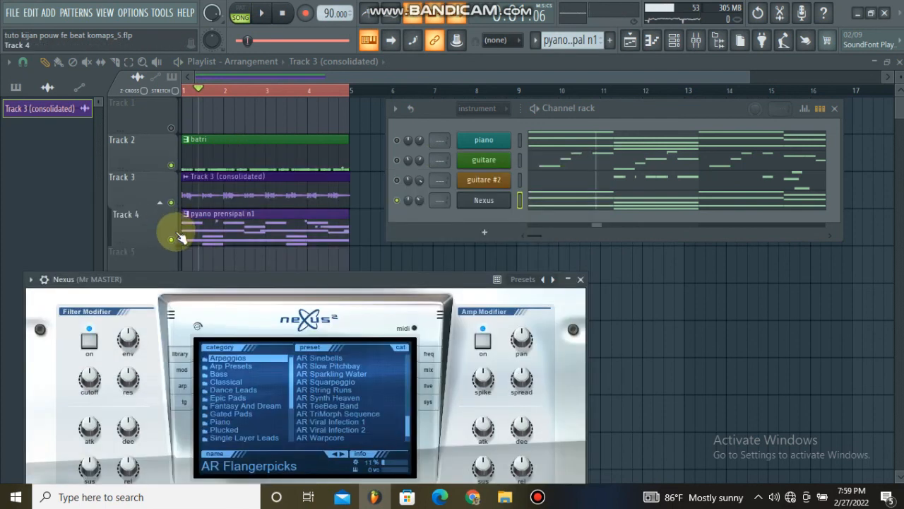
pyautogui.click(171, 202)
pyautogui.click(183, 166)
pyautogui.click(172, 166)
pyautogui.click(674, 40)
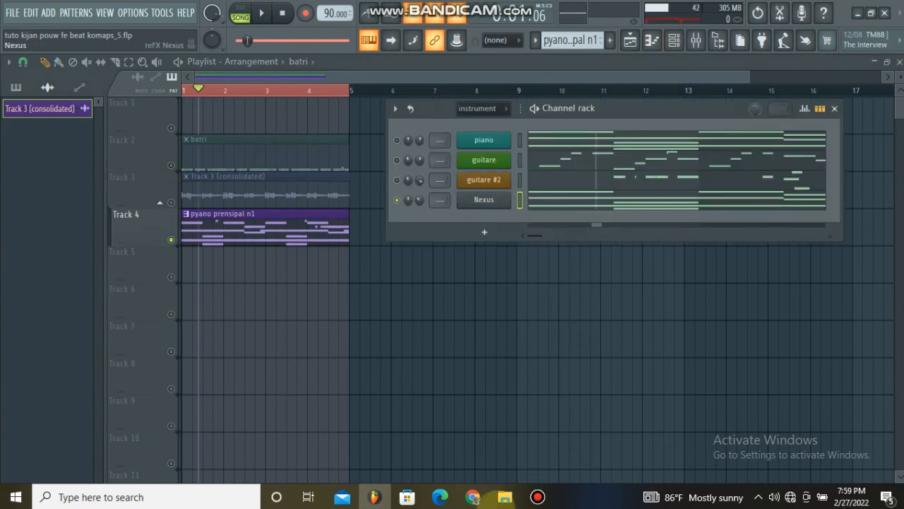
# Reopen the Nexus instrument and play a test note with the AR Flangerpicks preset
pyautogui.click(484, 199)
pyautogui.click(537, 496)
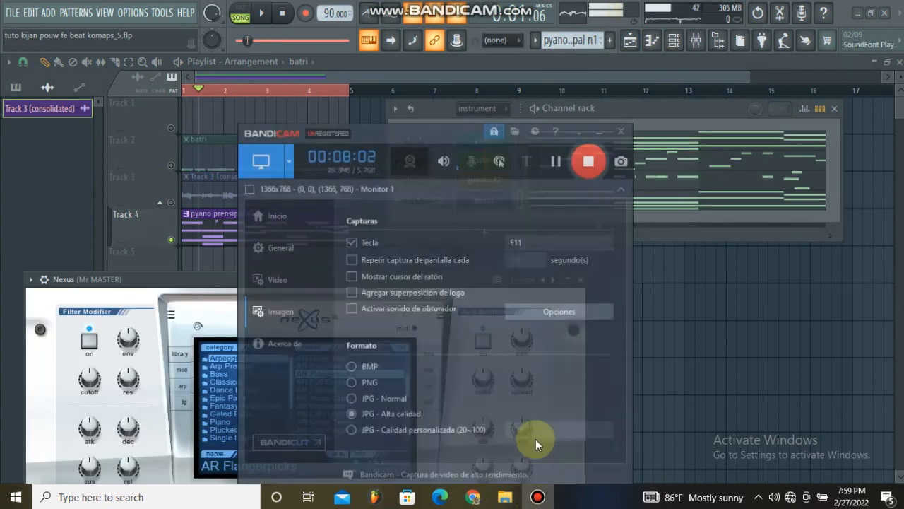
pyautogui.click(601, 120)
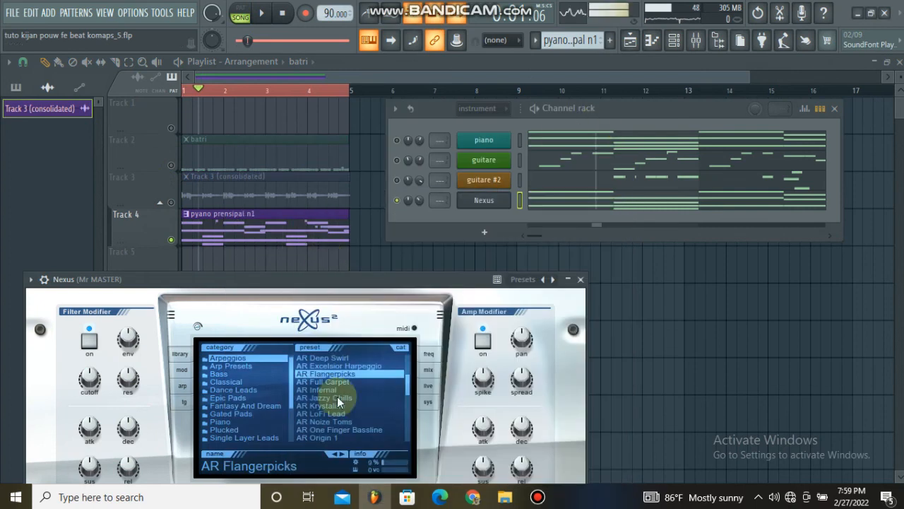
pyautogui.moveTo(367, 279); pyautogui.dragTo(389, 197)
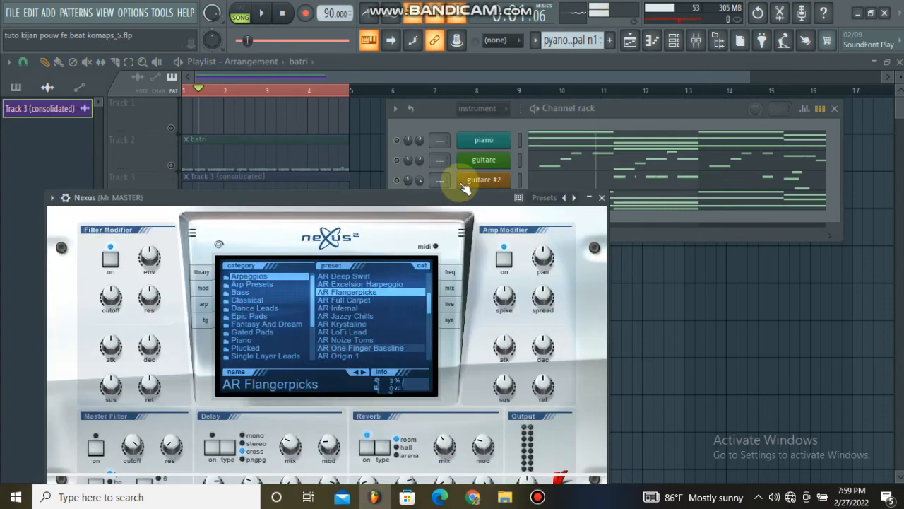
pyautogui.press('n')
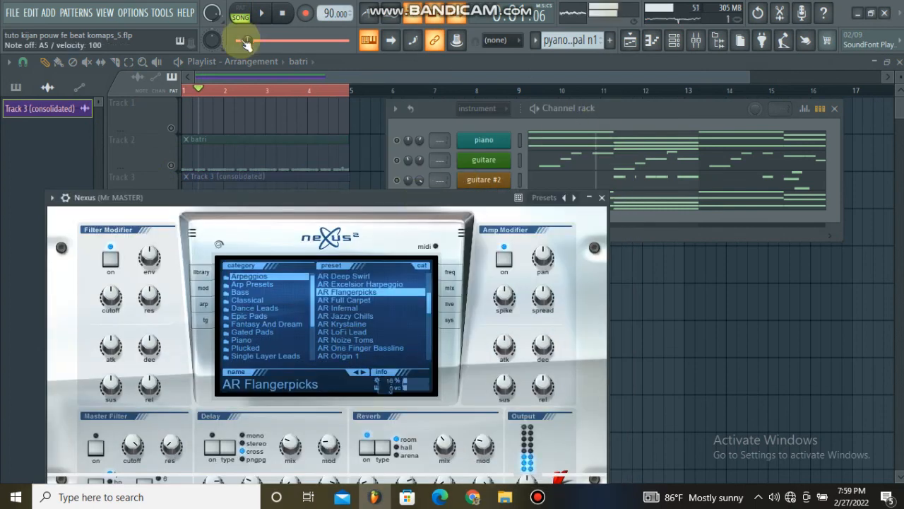
# Try the AR Origin 1 and AR One Finger Bassline presets, settle on AR TriMorph Sequence and test it with notes
pyautogui.click(392, 358)
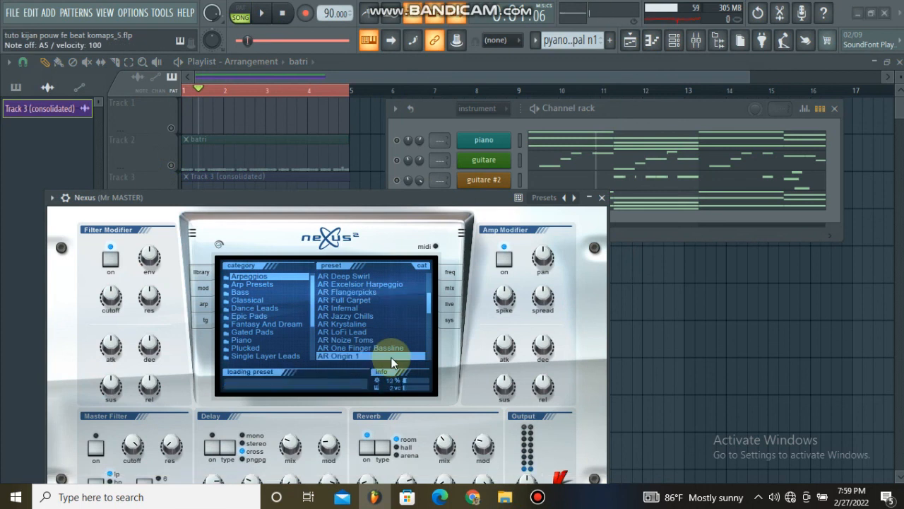
pyautogui.click(349, 347)
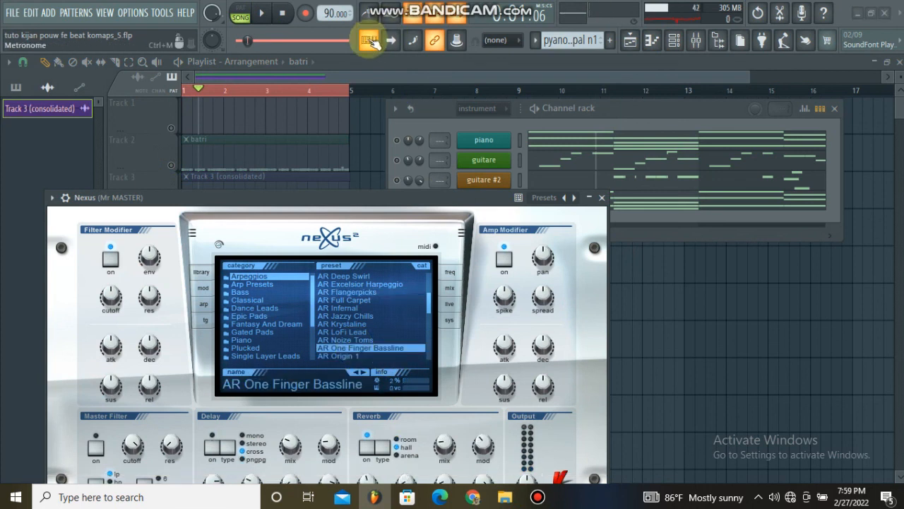
pyautogui.moveTo(429, 298); pyautogui.dragTo(429, 340)
pyautogui.click(396, 330)
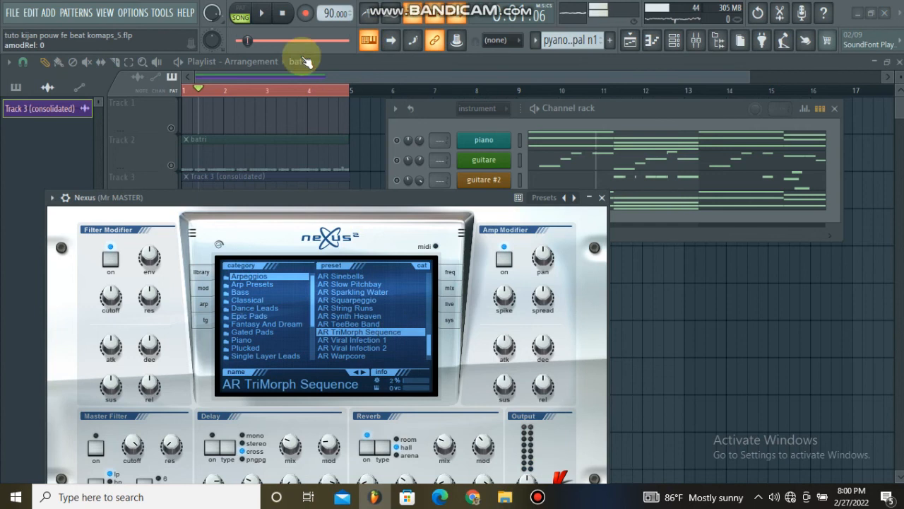
pyautogui.click(368, 42)
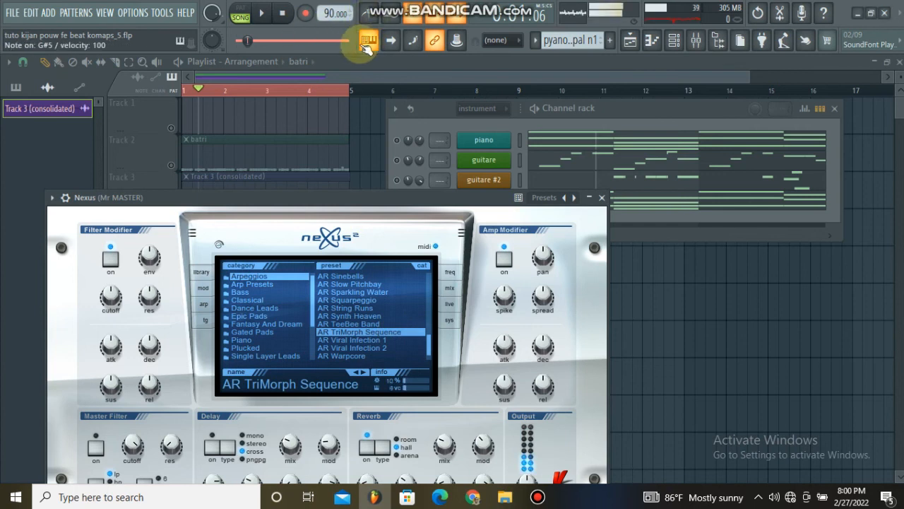
# Shorten all the Nexus chord notes to short stabs and shift them to the end of each half bar
pyautogui.click(602, 197)
pyautogui.rightClick(514, 199)
pyautogui.click(516, 200)
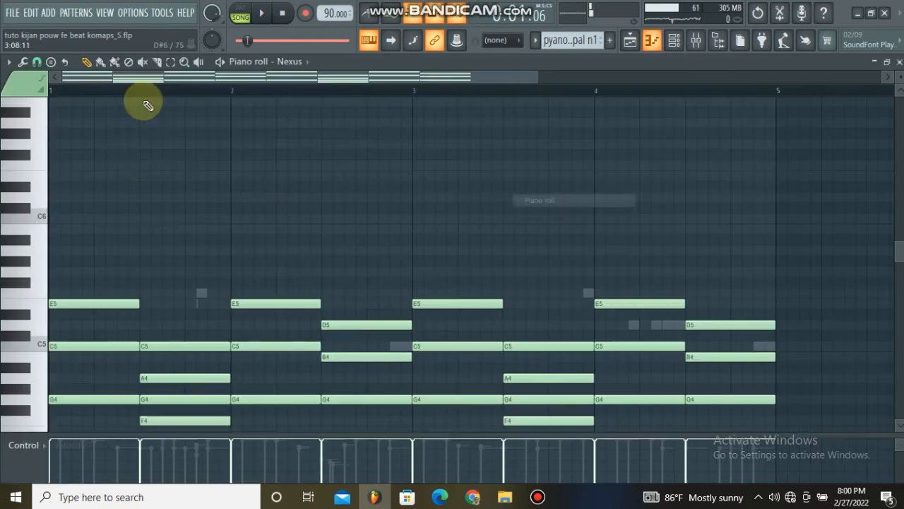
pyautogui.hotkey('ctrl', 'a')
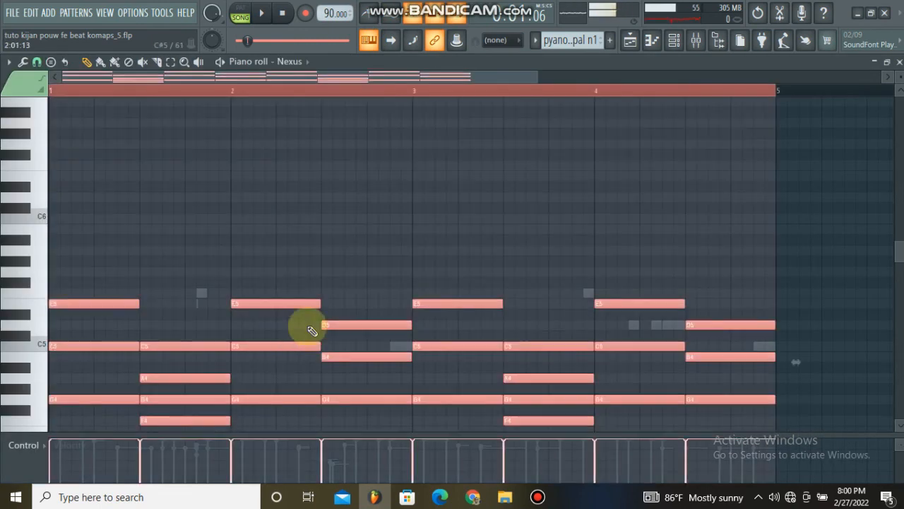
pyautogui.moveTo(320, 303); pyautogui.dragTo(260, 303)
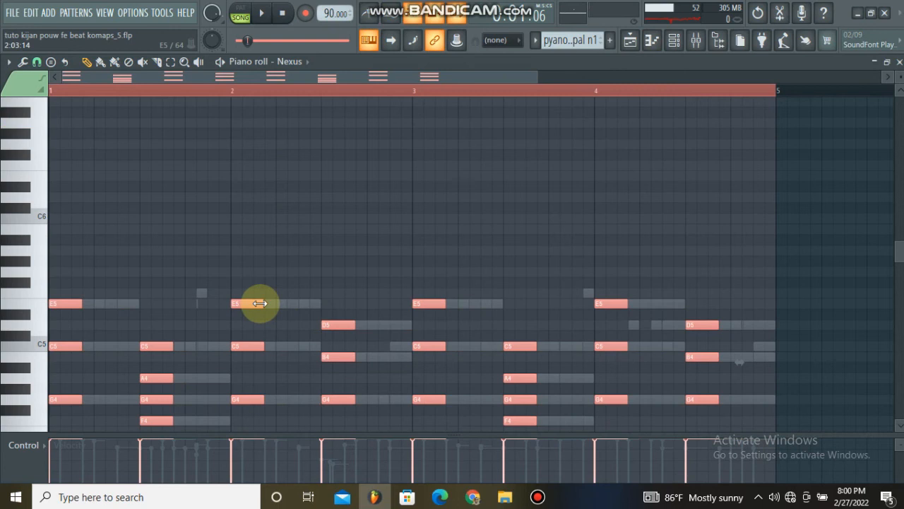
pyautogui.moveTo(66, 301); pyautogui.dragTo(127, 307)
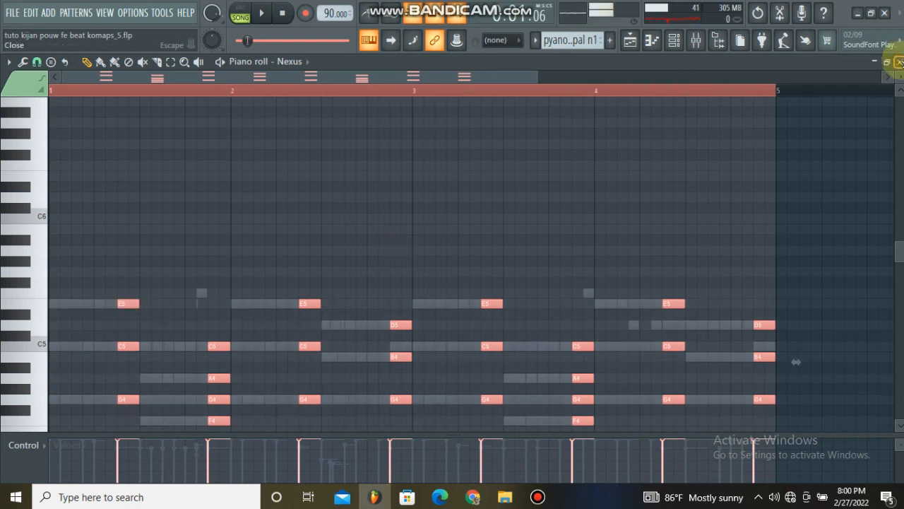
pyautogui.click(898, 61)
# Consolidate Track 4 from the track start, rendering it to a 16Bit int stereo WAV
pyautogui.rightClick(124, 216)
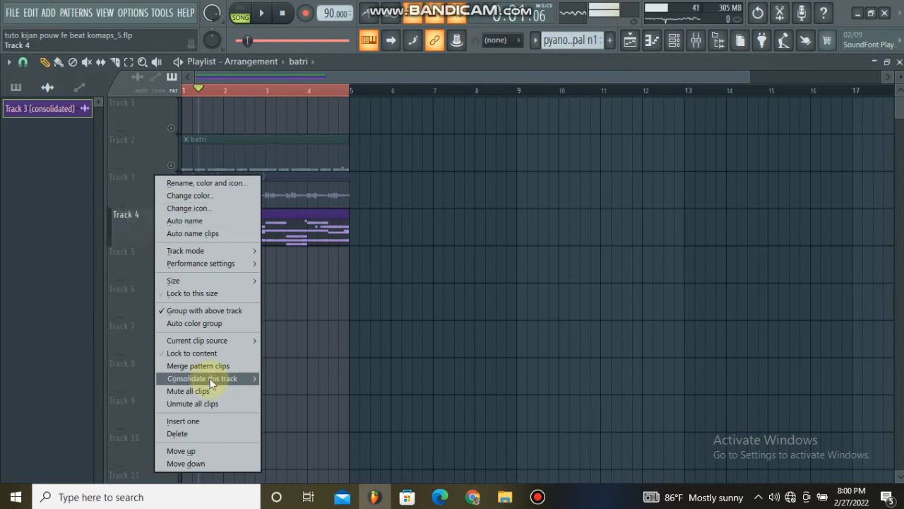
pyautogui.moveTo(217, 380)
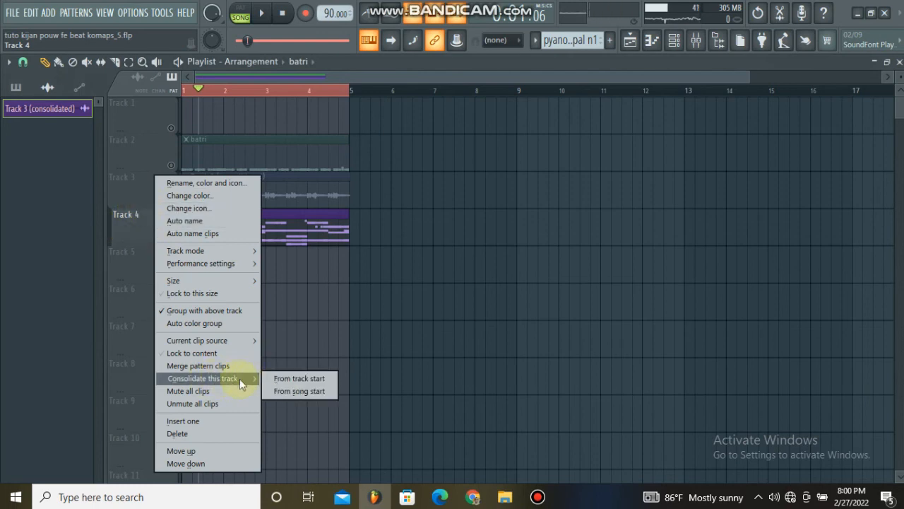
pyautogui.click(323, 380)
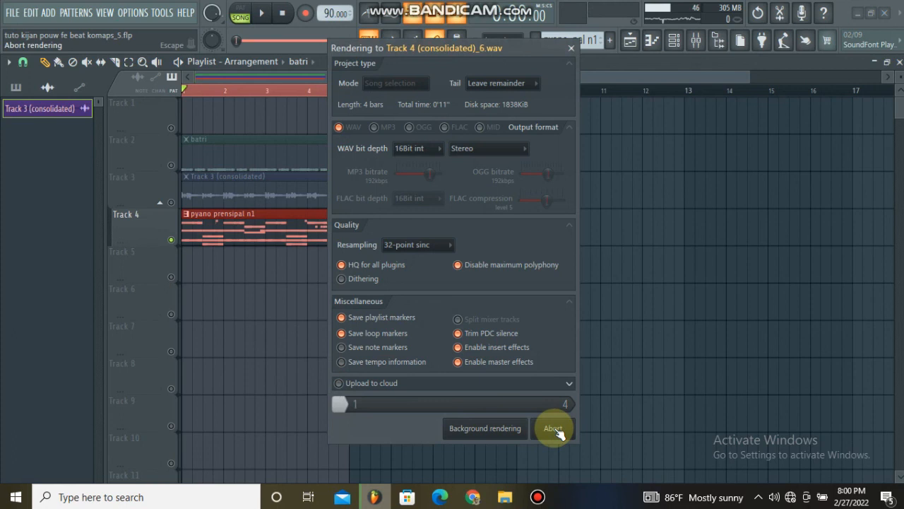
pyautogui.moveTo(537, 495)
pyautogui.click(548, 459)
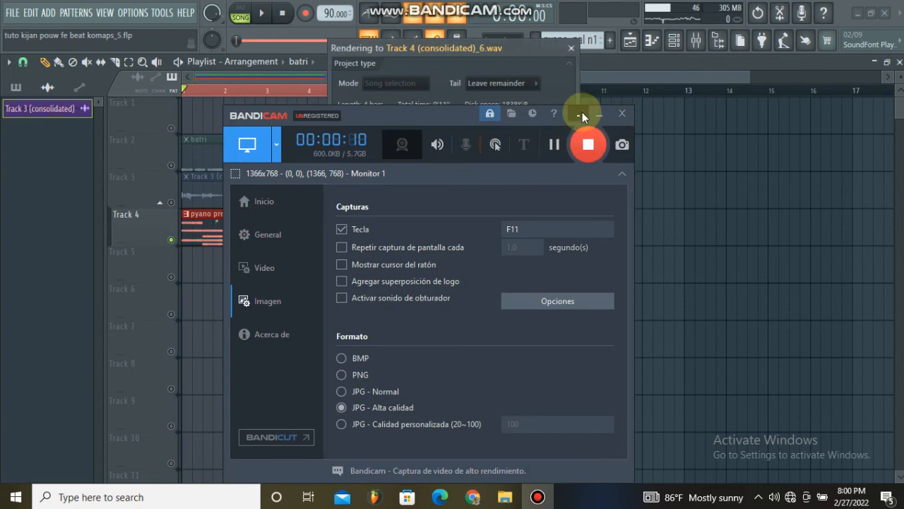
pyautogui.click(598, 113)
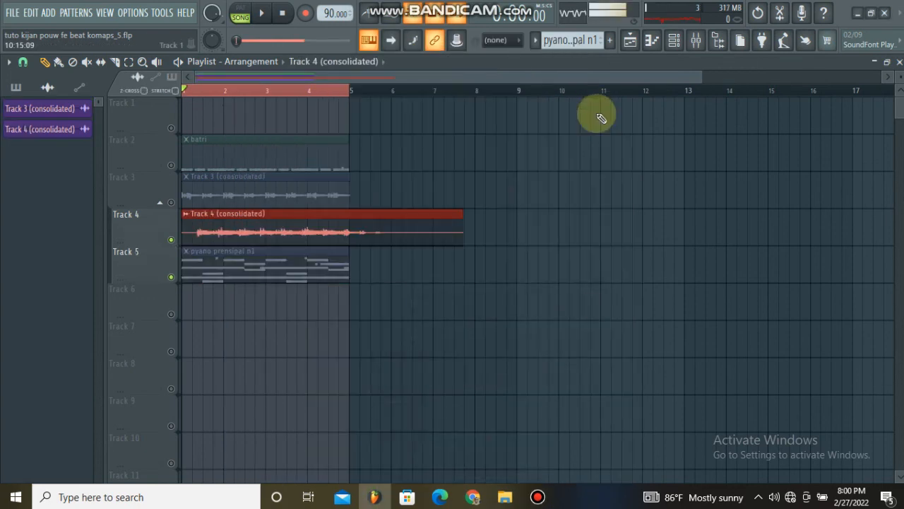
# Show the instrument channel group and delete the Nexus channel
pyautogui.click(674, 41)
pyautogui.click(480, 112)
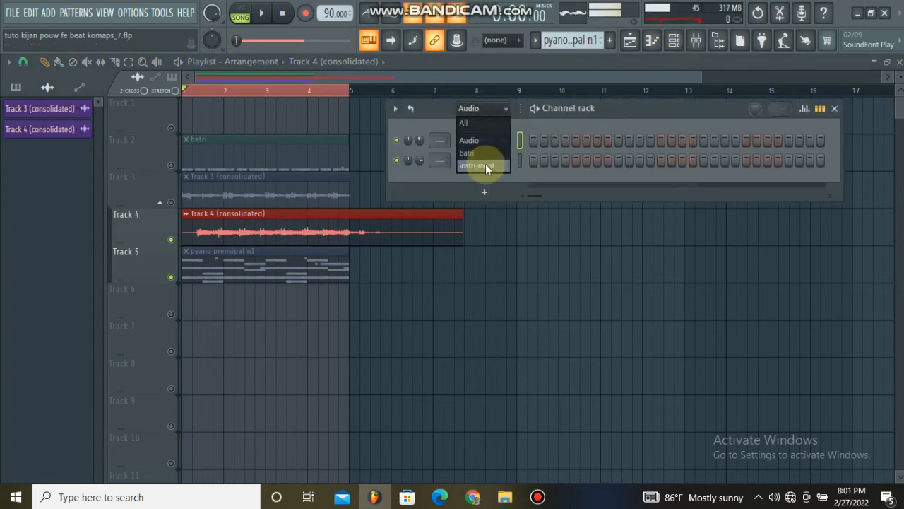
pyautogui.click(485, 163)
pyautogui.rightClick(490, 205)
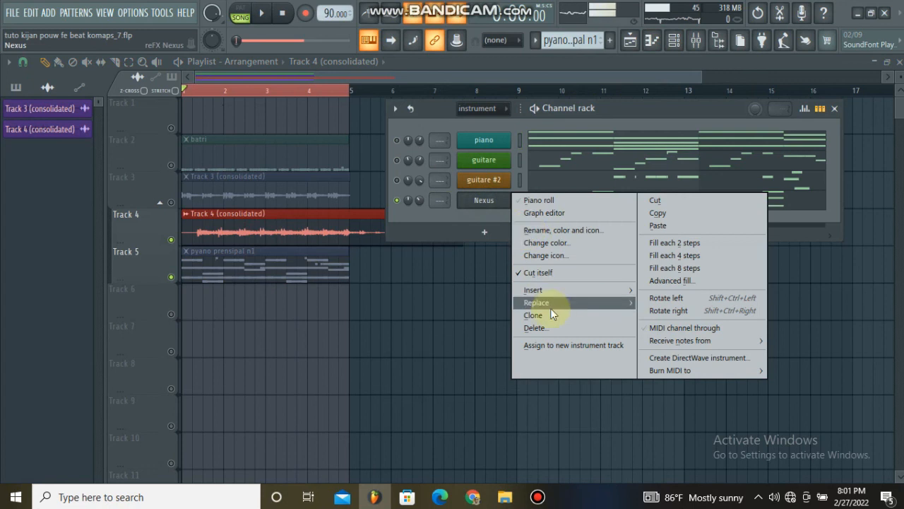
pyautogui.click(553, 328)
pyautogui.click(499, 288)
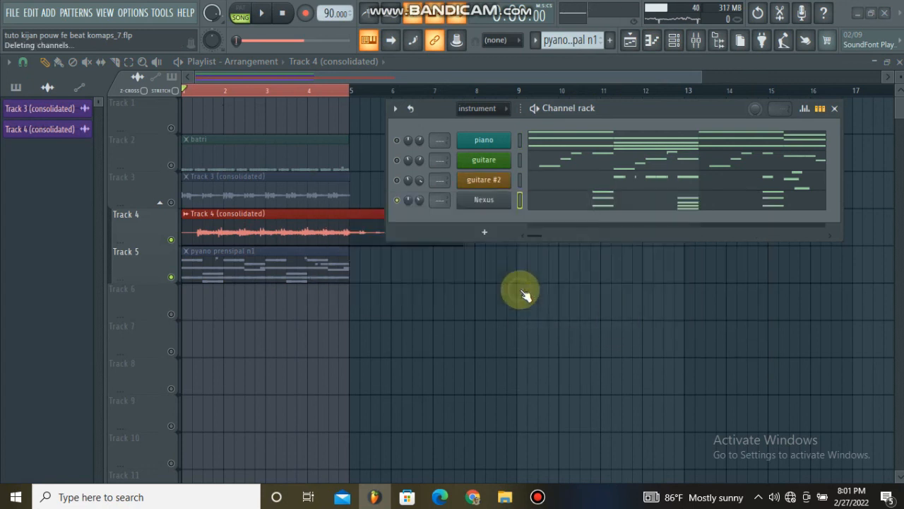
pyautogui.click(525, 300)
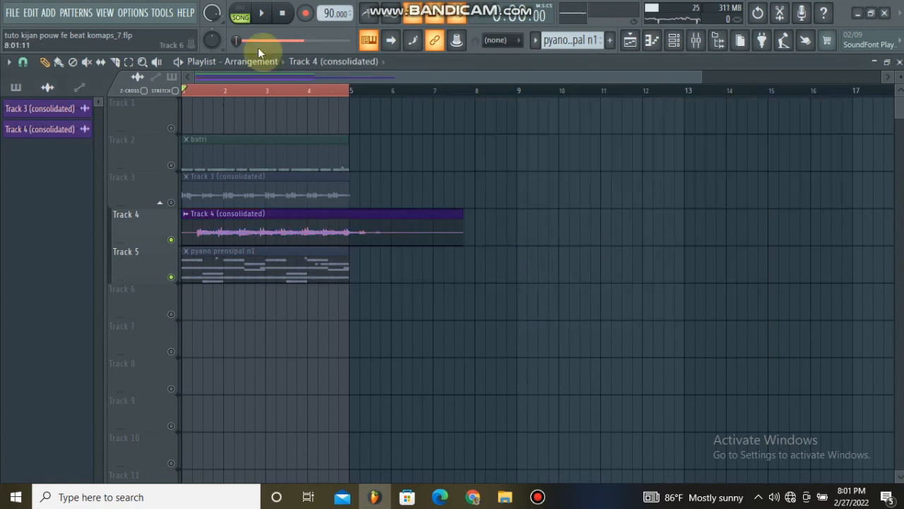
# Slice the consolidated Track 4 clip at bar 5 and delete the tail beyond it
pyautogui.click(116, 62)
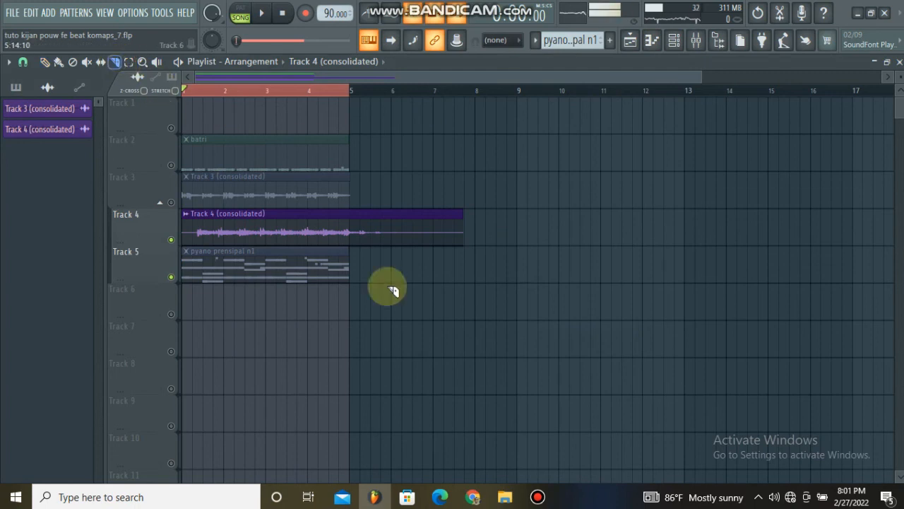
pyautogui.moveTo(349, 203); pyautogui.dragTo(360, 261)
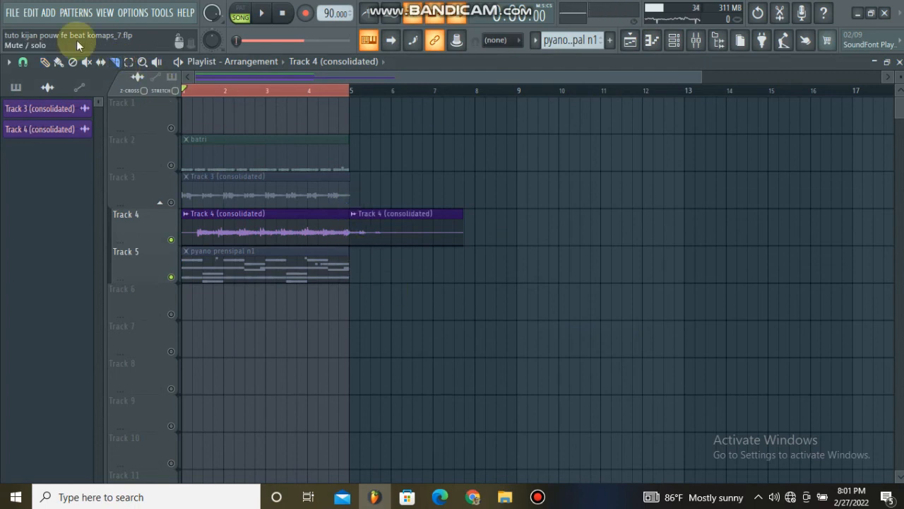
pyautogui.rightClick(501, 228)
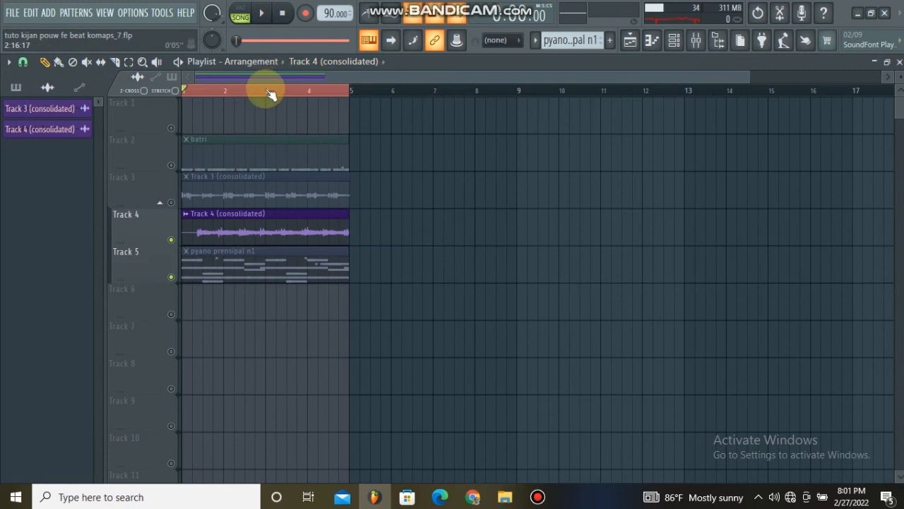
# Clear the playlist time selection, start song playback and unmute Track 3
pyautogui.scroll(2, 276, 83)
pyautogui.scroll(1, 284, 84)
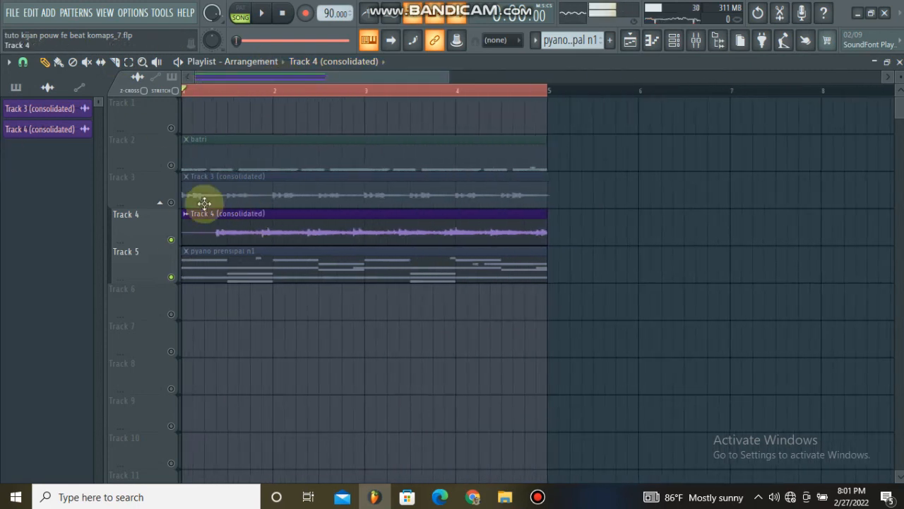
pyautogui.click(204, 92)
pyautogui.click(183, 91)
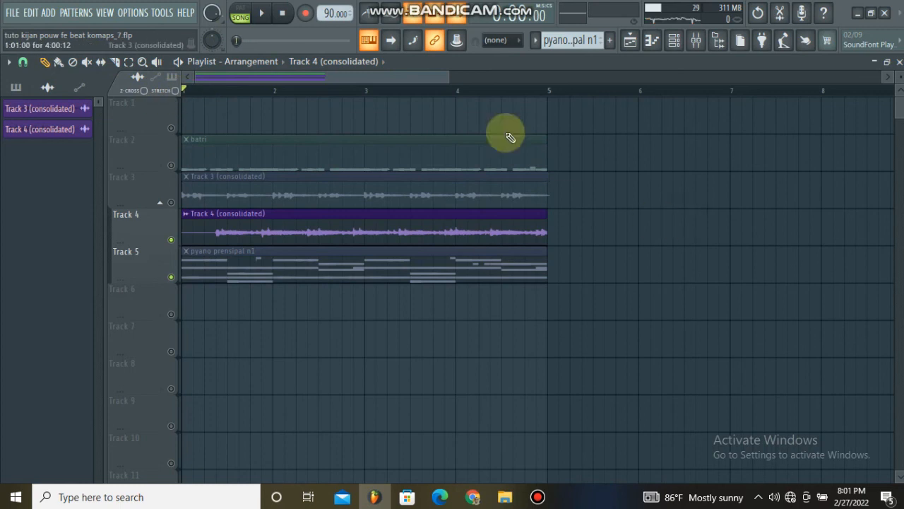
pyautogui.click(261, 13)
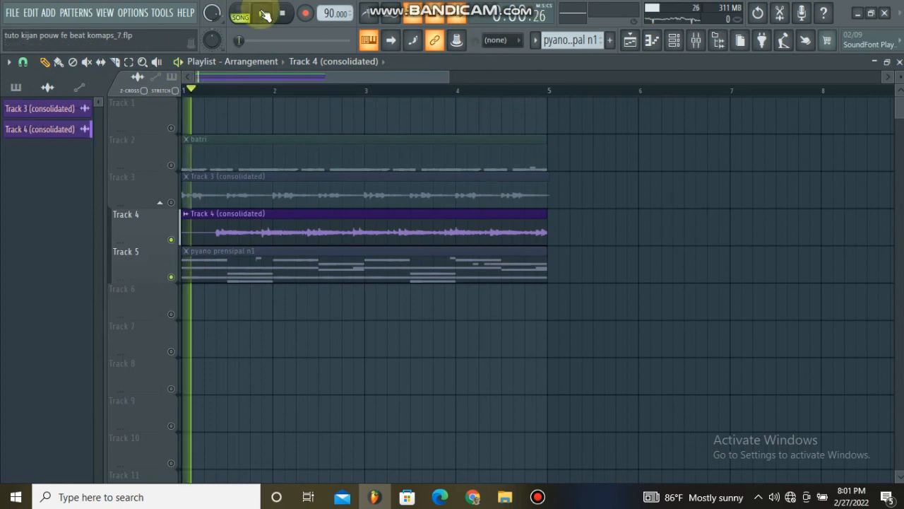
pyautogui.click(171, 203)
# Lower the Track 4 clip's channel volume and set the Track 3 clip's channel volume to 40% during playback
pyautogui.doubleClick(212, 239)
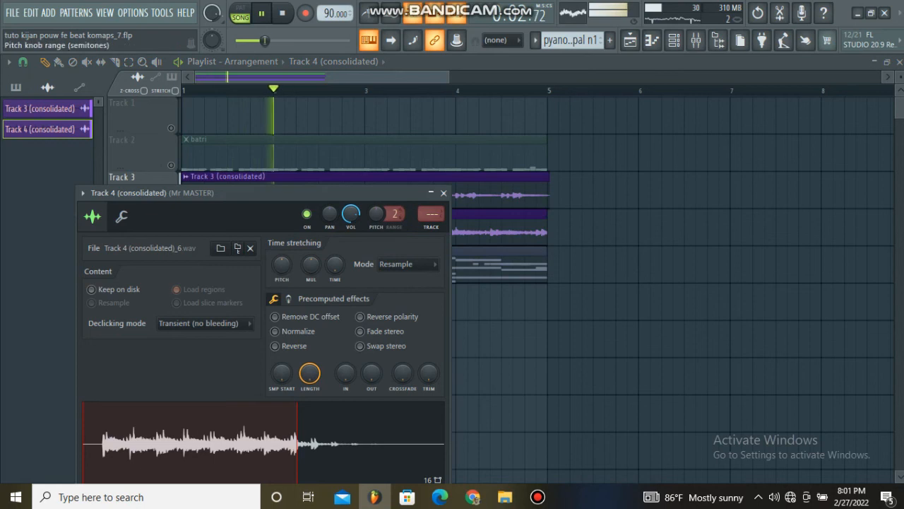
pyautogui.click(445, 193)
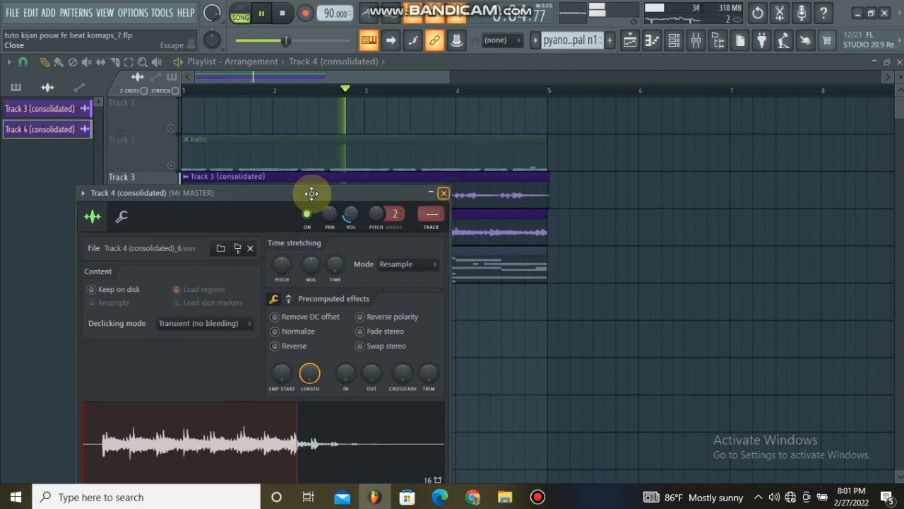
pyautogui.doubleClick(309, 194)
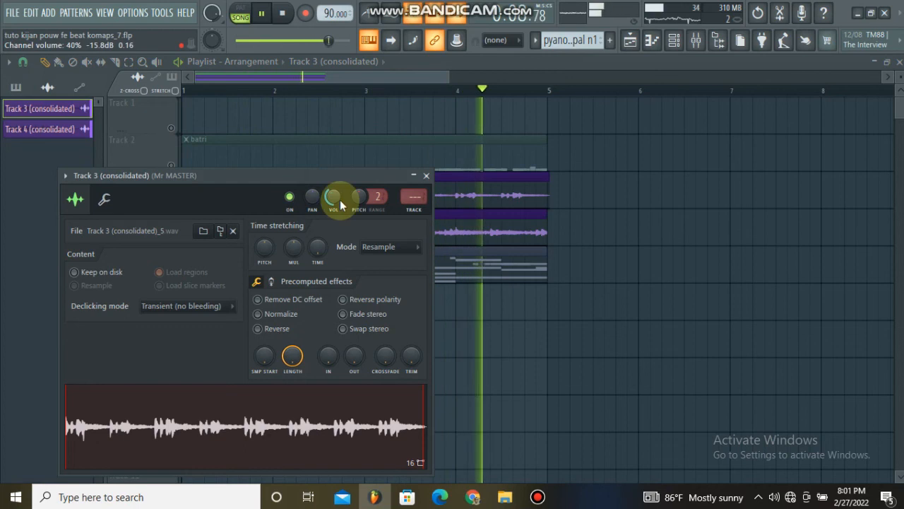
pyautogui.click(418, 185)
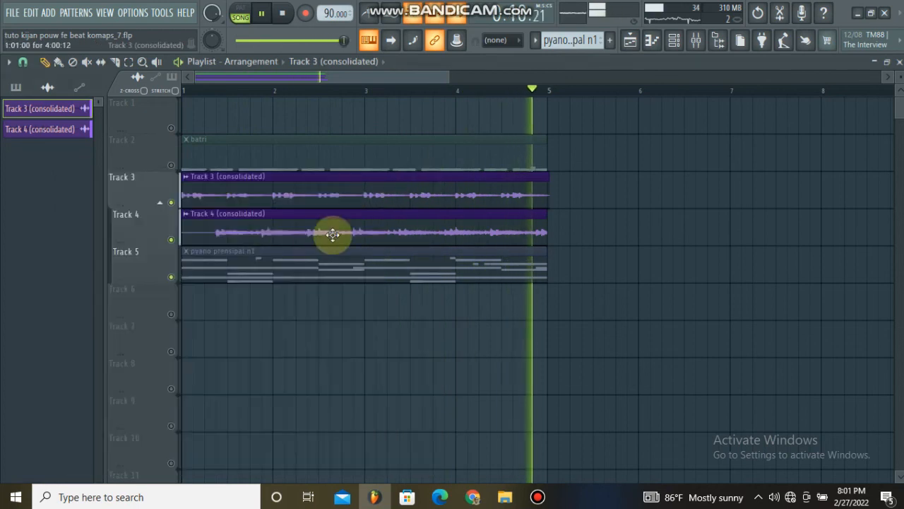
pyautogui.doubleClick(264, 235)
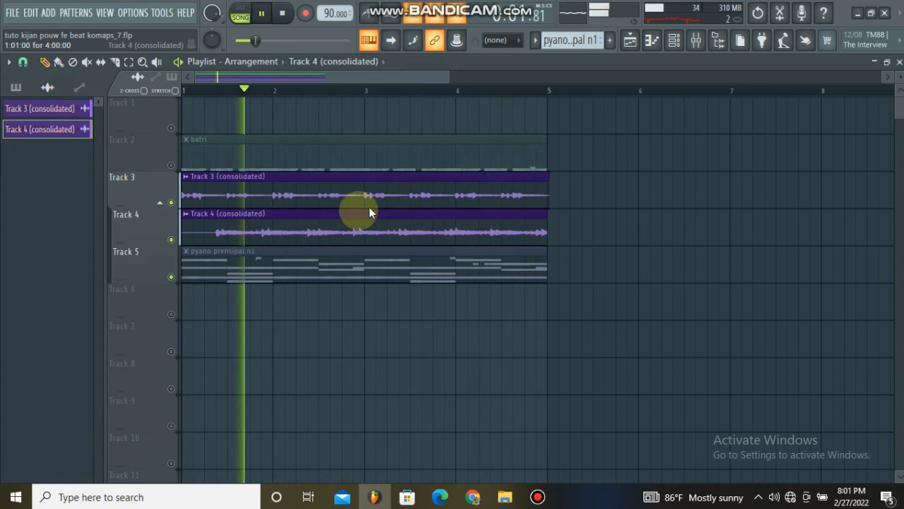
pyautogui.click(443, 192)
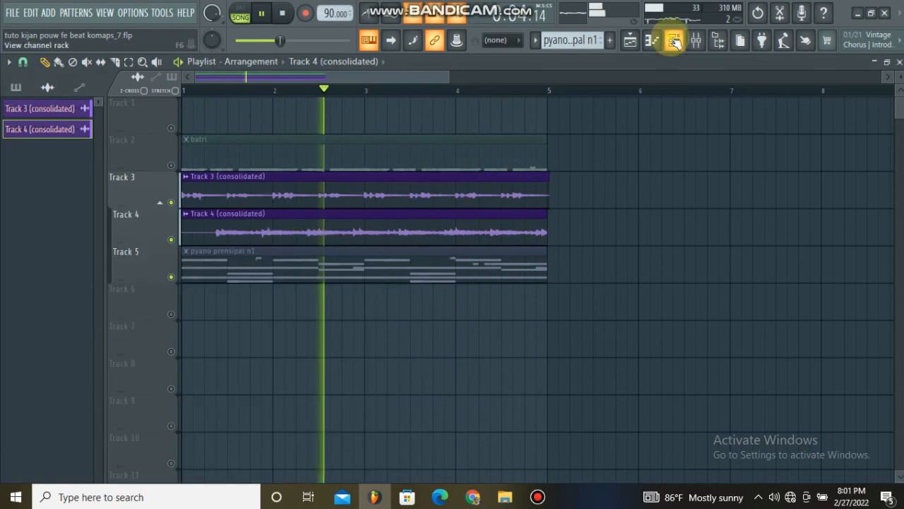
# Stop playback, rename the Track 3 consolidated audio channel as APEJ and colour it green
pyautogui.click(674, 40)
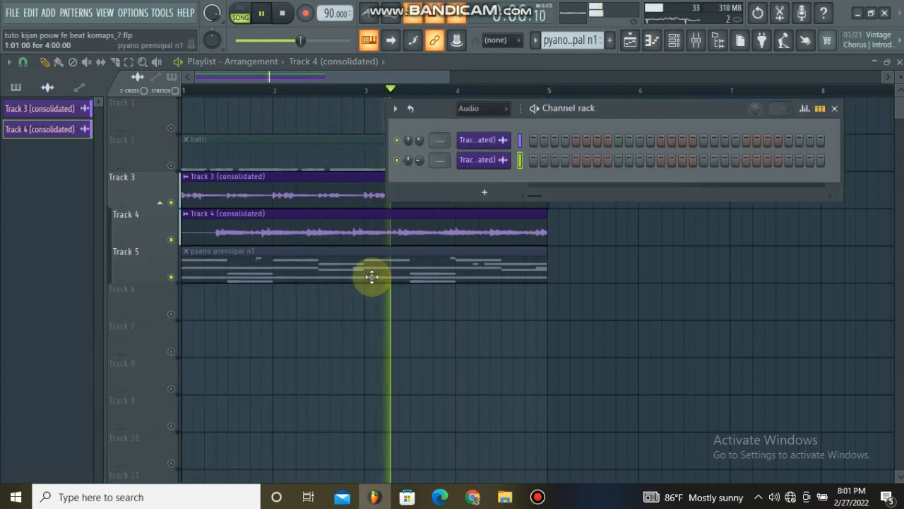
pyautogui.press('space')
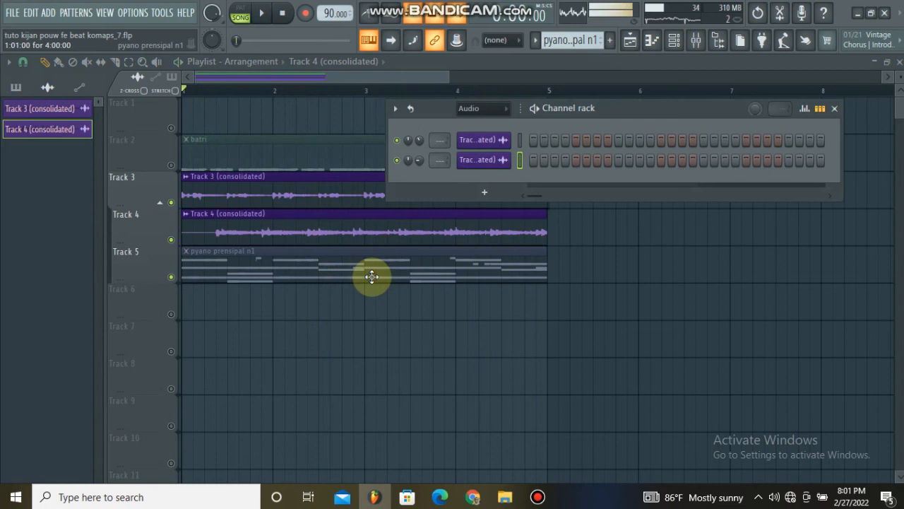
pyautogui.rightClick(489, 147)
pyautogui.click(582, 173)
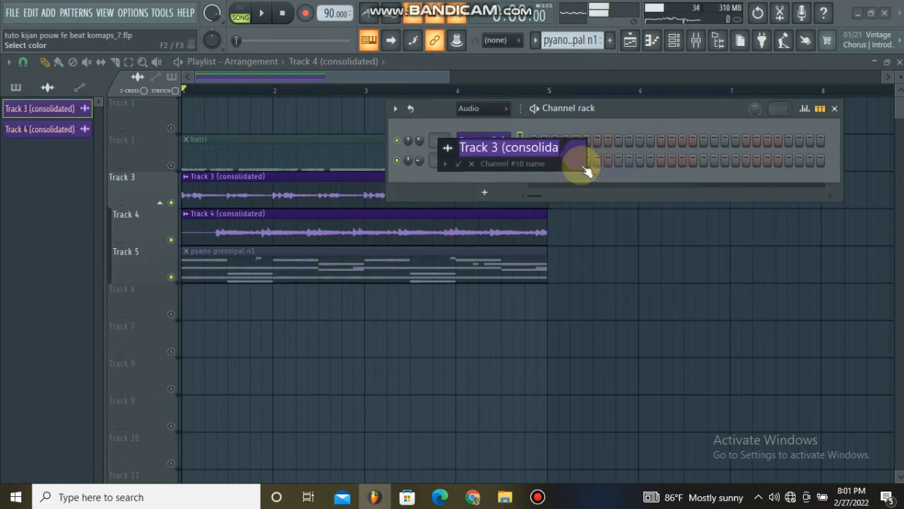
pyautogui.write('APEJ')
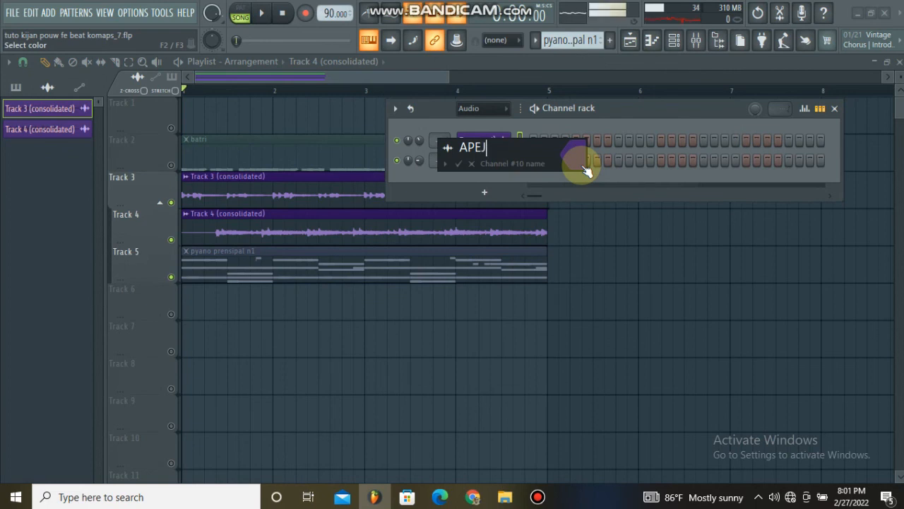
pyautogui.click(585, 172)
pyautogui.click(673, 270)
pyautogui.press('Return')
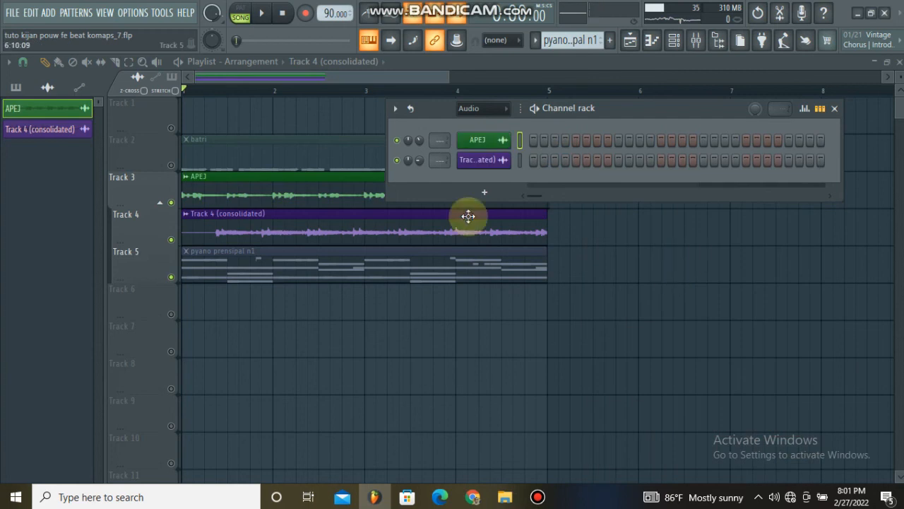
# Rename the Track 4 consolidated audio channel as APEJR and colour it yellow
pyautogui.rightClick(494, 164)
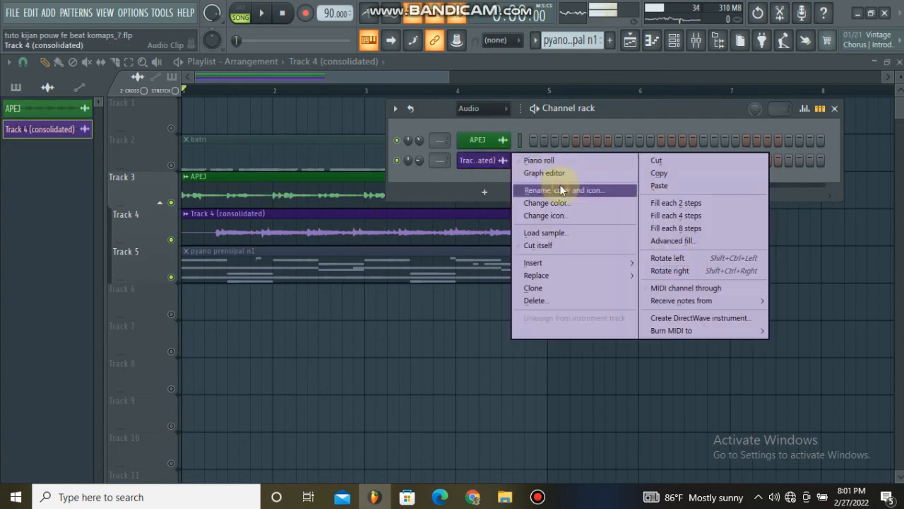
pyautogui.click(569, 188)
pyautogui.write('APEJR')
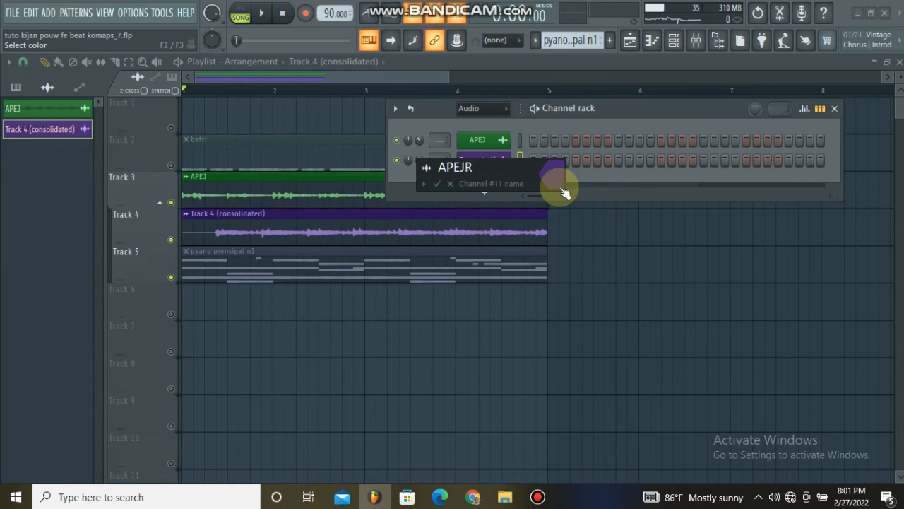
pyautogui.click(564, 192)
pyautogui.click(629, 267)
pyautogui.press('Return')
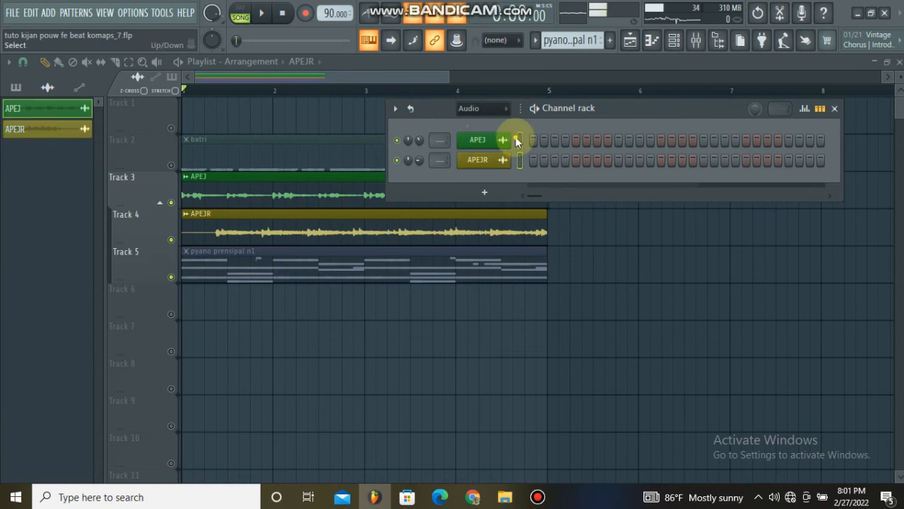
# Open the mixer full-size and route the APEJ and APEJR channels to inserts 15 and 16
pyautogui.click(696, 40)
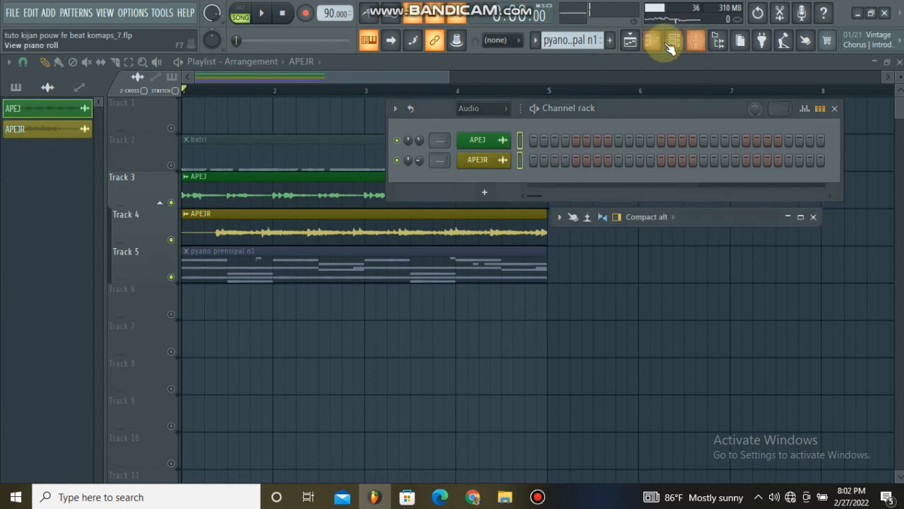
pyautogui.click(694, 39)
pyautogui.click(695, 36)
pyautogui.click(717, 211)
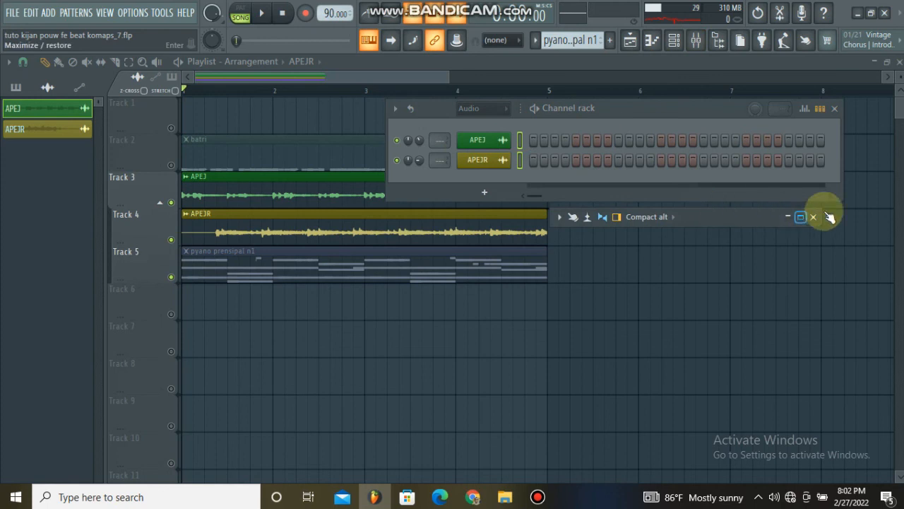
pyautogui.click(799, 217)
pyautogui.click(263, 120)
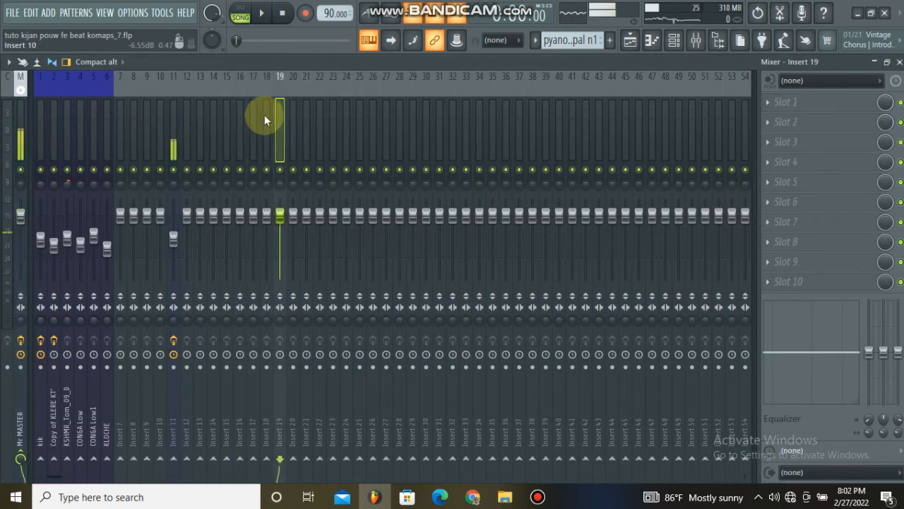
pyautogui.click(224, 120)
pyautogui.click(246, 120)
pyautogui.click(230, 124)
pyautogui.moveTo(232, 124)
pyautogui.mouseDown()
pyautogui.moveTo(249, 124)
pyautogui.moveTo(239, 124)
pyautogui.mouseUp()
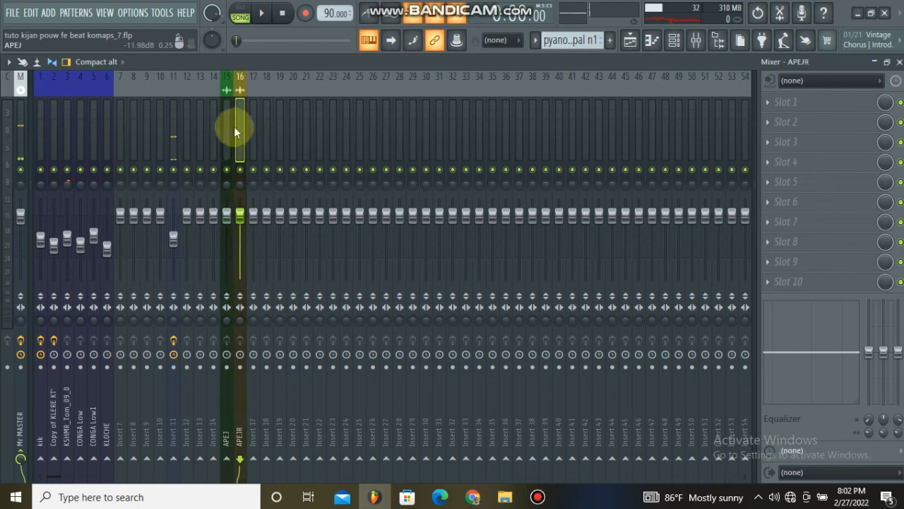
# Lower the APEJ and APEJR mixer faders to the same level and audition APEJR in solo
pyautogui.moveTo(227, 216); pyautogui.dragTo(227, 233)
pyautogui.press('space')
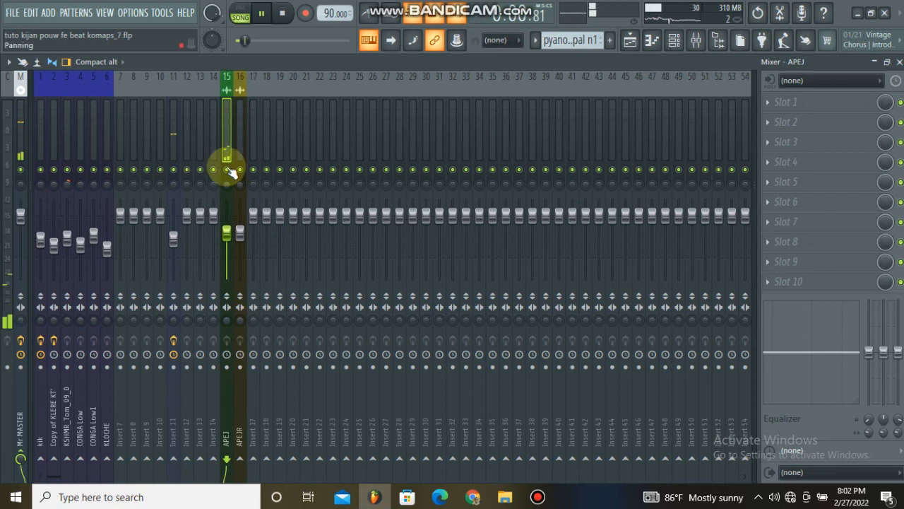
pyautogui.click(246, 172)
pyautogui.press('space')
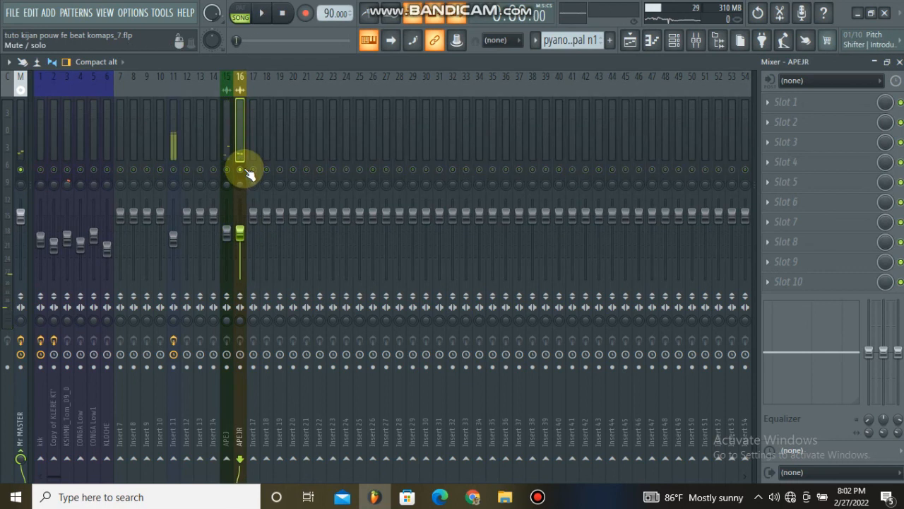
# End the APEJR solo, mute insert 10 and listen briefly to the song
pyautogui.rightClick(246, 169)
pyautogui.press('space')
pyautogui.click(166, 169)
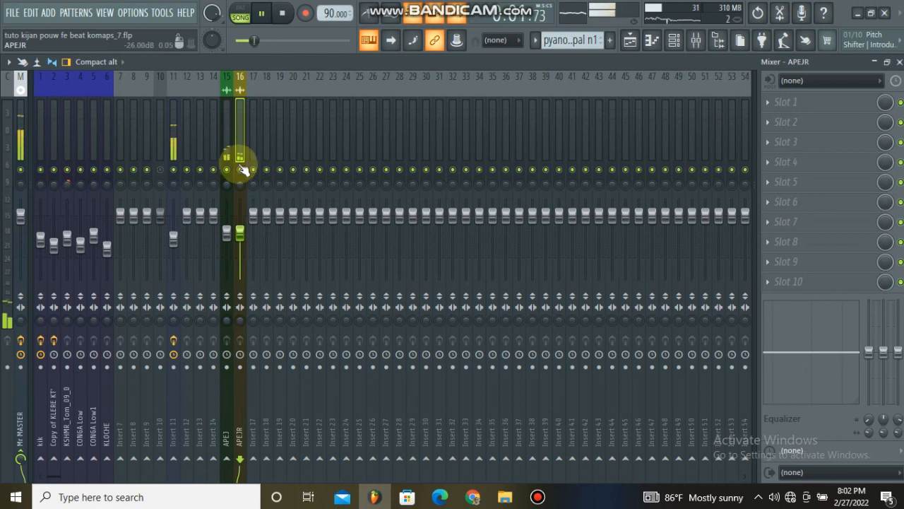
pyautogui.press('space')
# Add Fruity Parametric EQ 2 to the APEJR insert's first effect slot and load the 20Hz + 18kHz cut preset
pyautogui.click(777, 106)
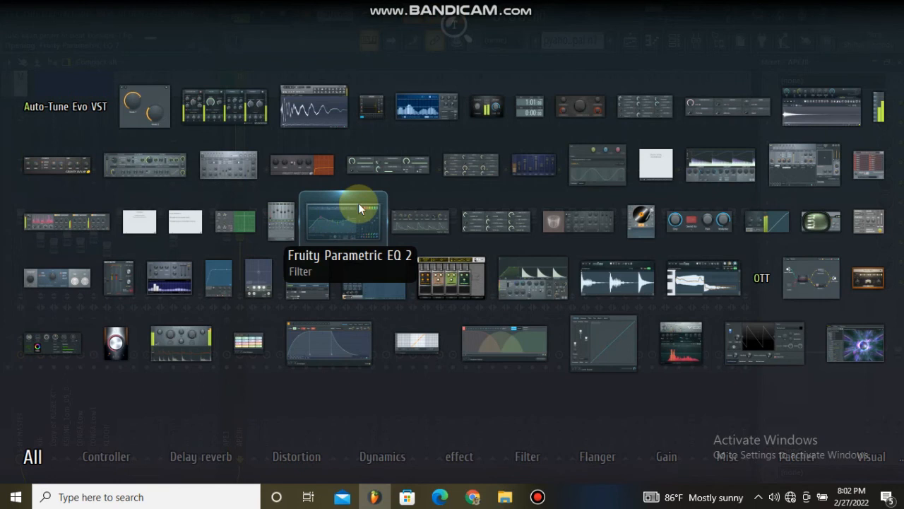
pyautogui.click(358, 208)
pyautogui.rightClick(443, 192)
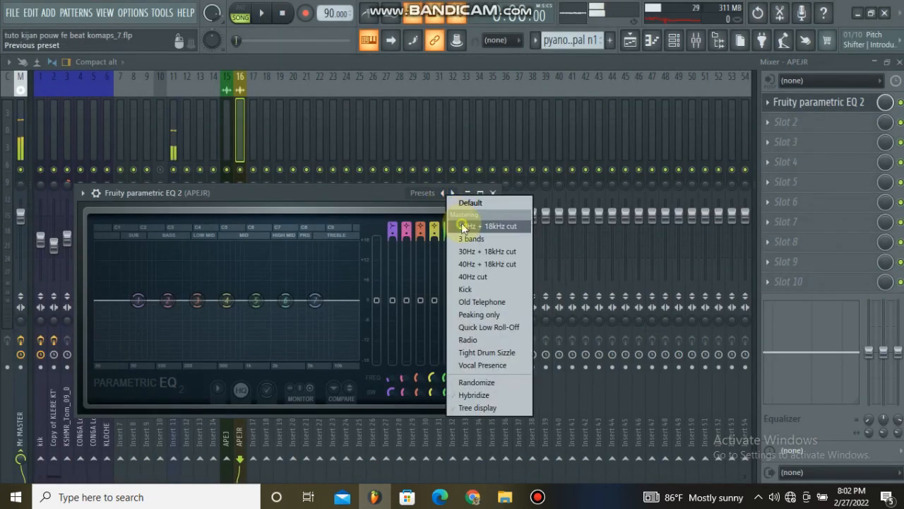
pyautogui.click(463, 226)
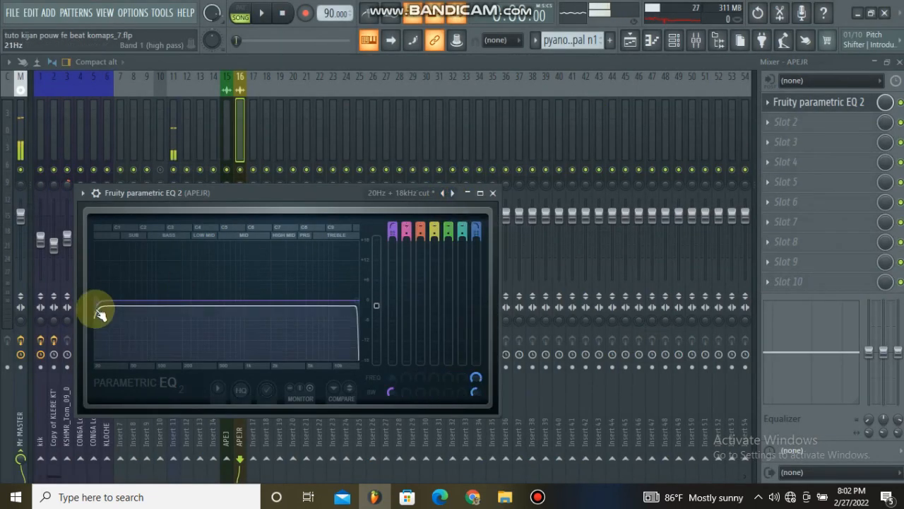
# Raise the low-cut frequency of APEJR's EQ into the midrange and set the insert's fader to 100% during playback
pyautogui.moveTo(100, 300); pyautogui.dragTo(223, 301)
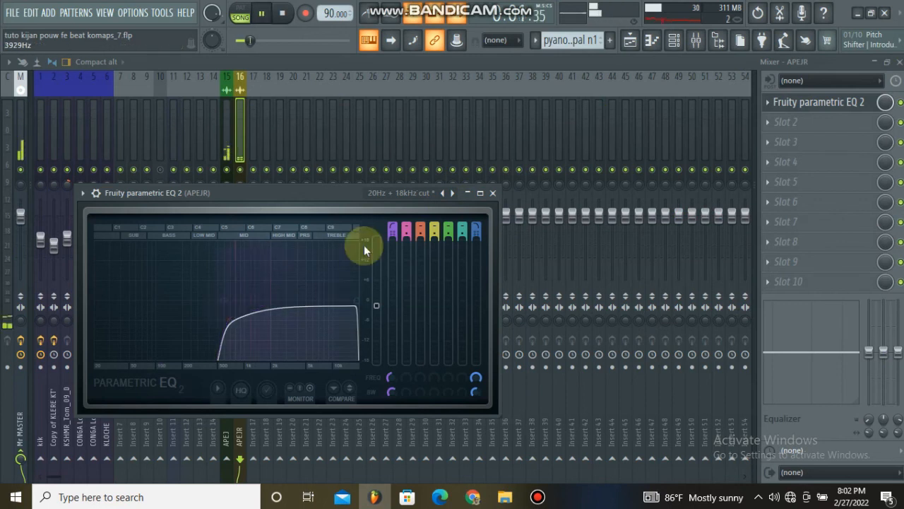
pyautogui.click(492, 192)
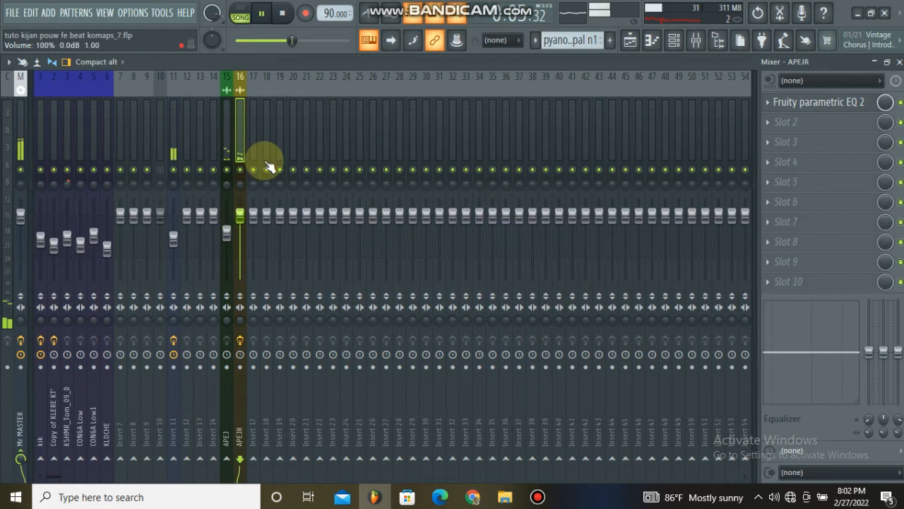
pyautogui.press('space')
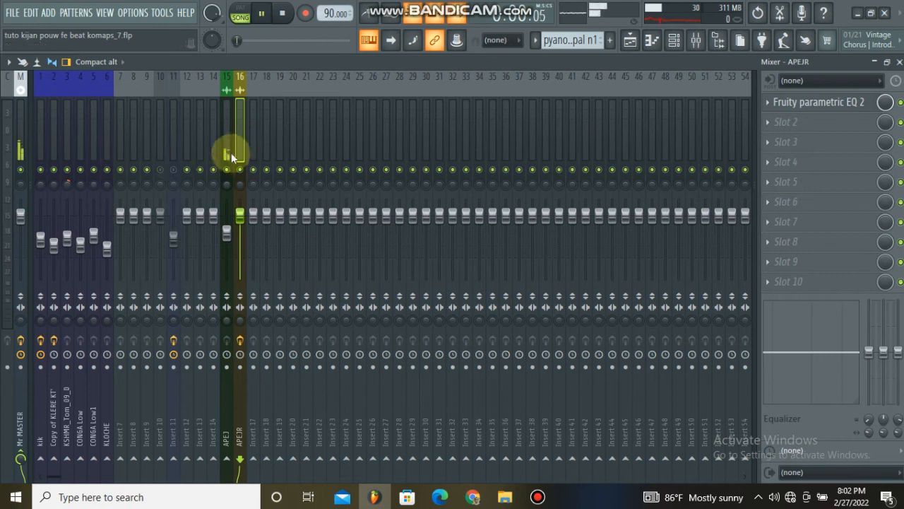
# Lower the low-cut frequency of APEJR's EQ and raise its main level to 5.2 dB
pyautogui.click(850, 103)
pyautogui.moveTo(224, 300); pyautogui.dragTo(190, 300)
pyautogui.moveTo(381, 305); pyautogui.dragTo(379, 283)
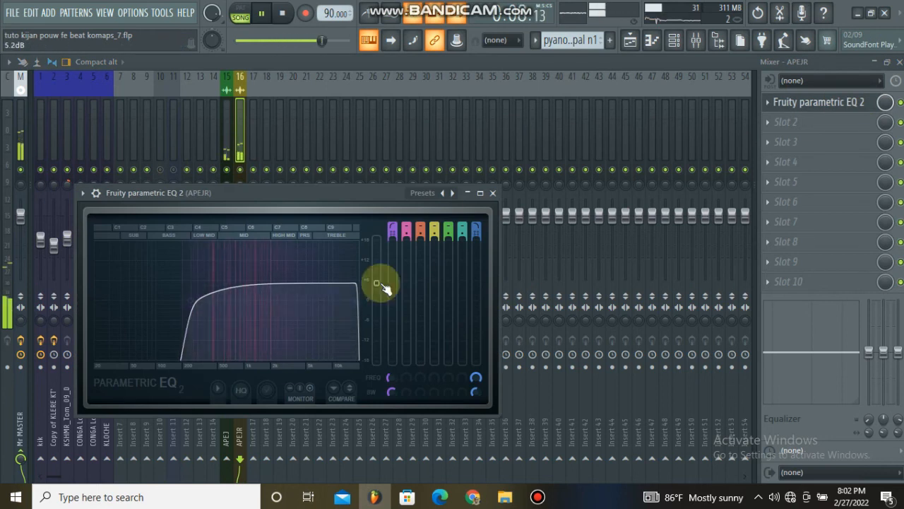
pyautogui.click(495, 193)
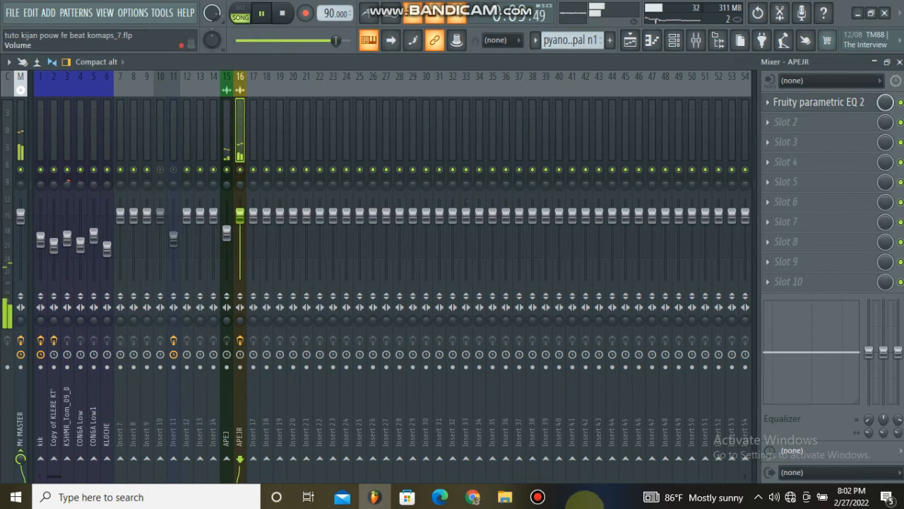
pyautogui.click(538, 497)
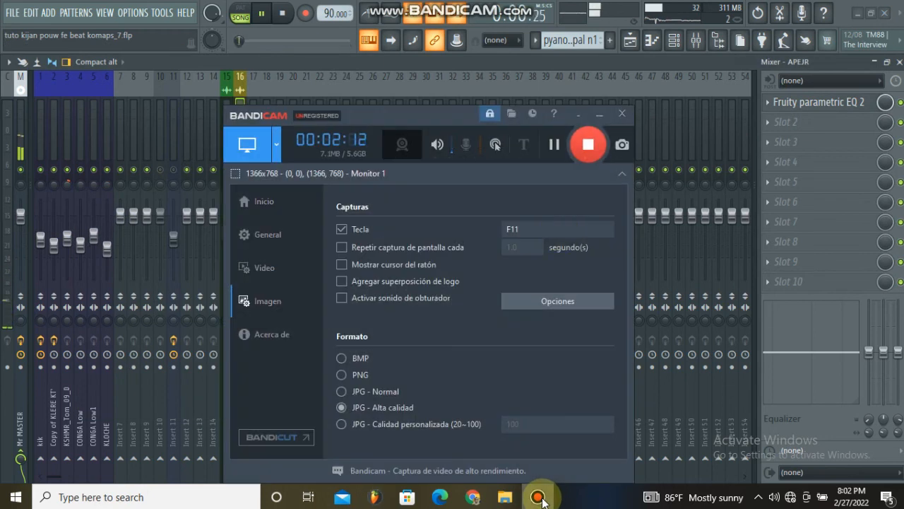
pyautogui.click(602, 115)
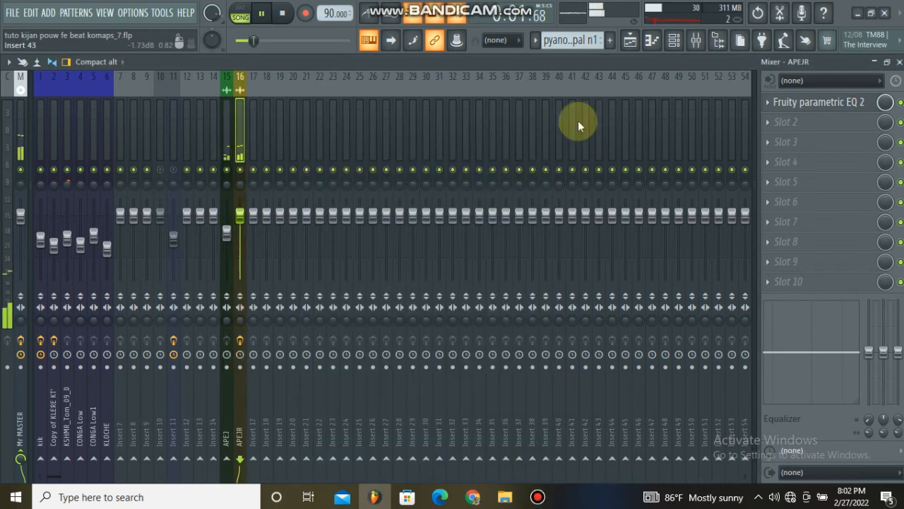
# Set the APEJ mixer fader to 86% (-3.3 dB) and stop playback
pyautogui.click(224, 146)
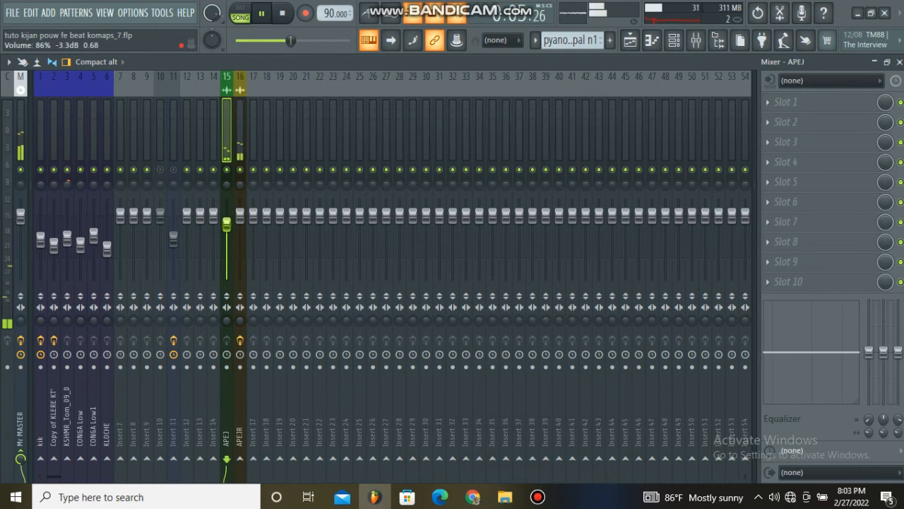
pyautogui.click(239, 216)
pyautogui.press('space')
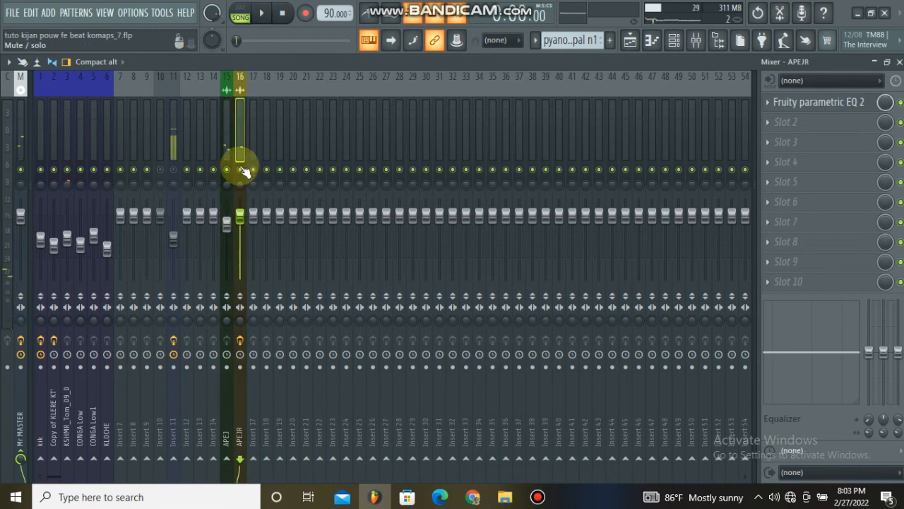
# Return to the playlist, unmute Track 2 and the pyano prensipal n1 clip, and play the song
pyautogui.click(876, 63)
pyautogui.rightClick(495, 336)
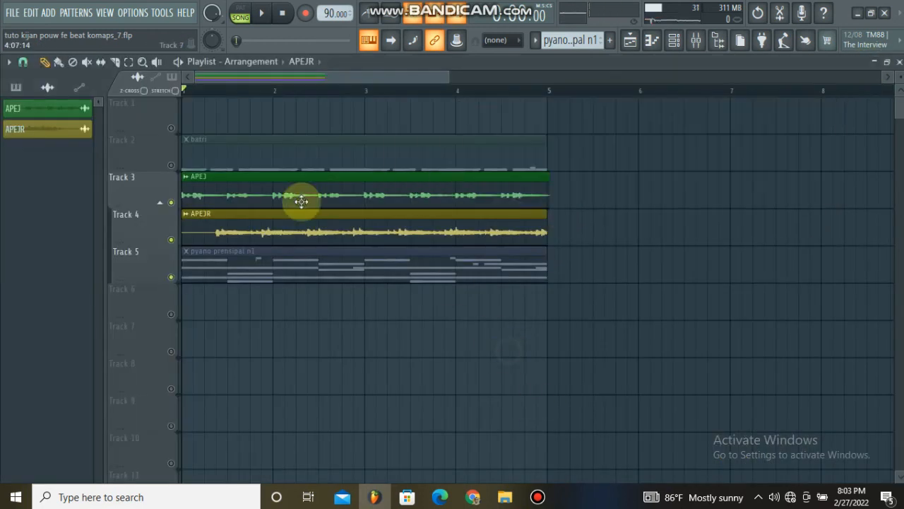
pyautogui.click(172, 164)
pyautogui.click(172, 276)
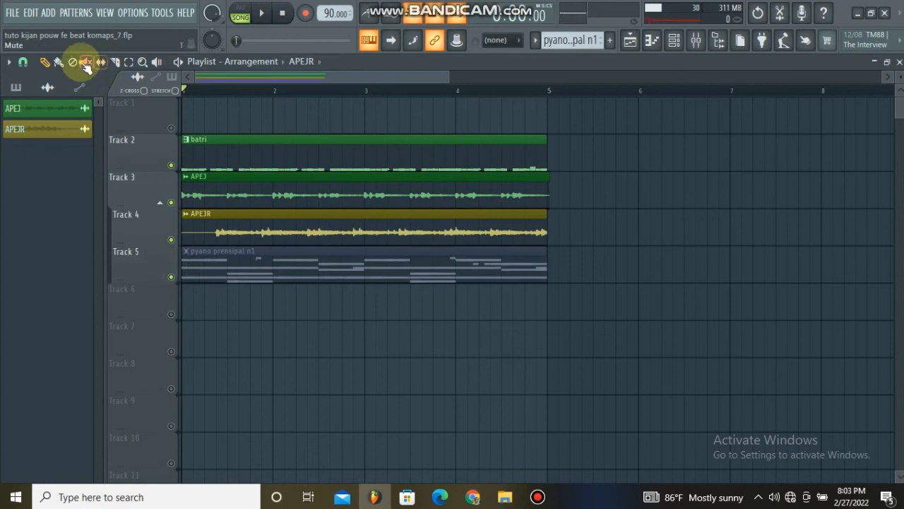
pyautogui.click(278, 262)
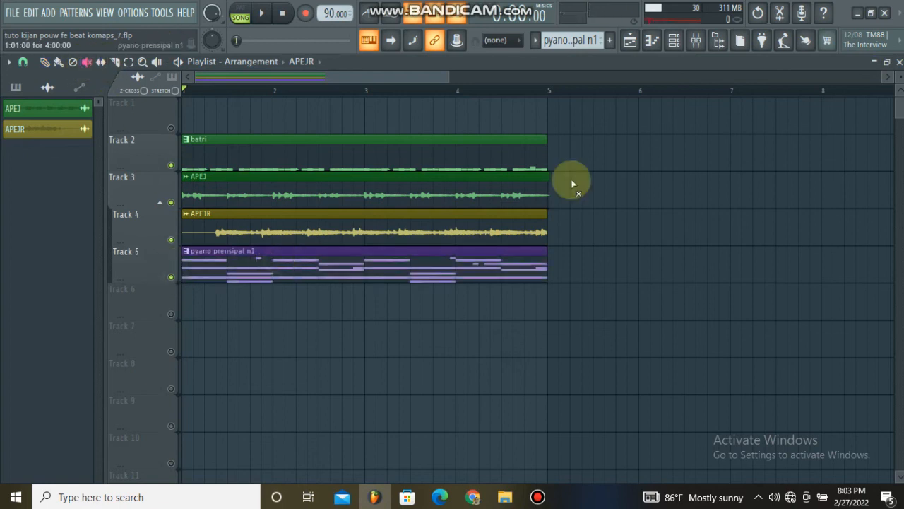
pyautogui.click(674, 40)
pyautogui.press('F6')
pyautogui.press('space')
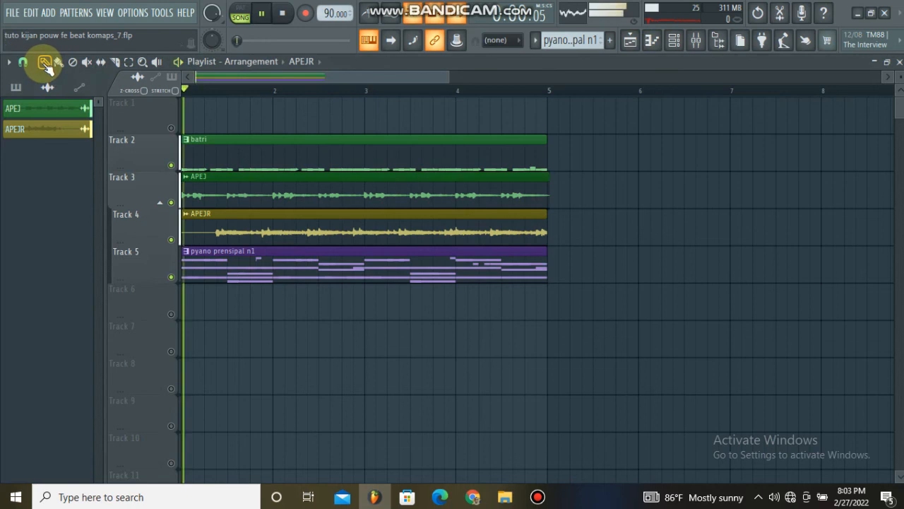
# Show all channels in the channel rack and unmute the guitare and guitare #2 channels during playback
pyautogui.click(674, 40)
pyautogui.click(482, 108)
pyautogui.click(467, 123)
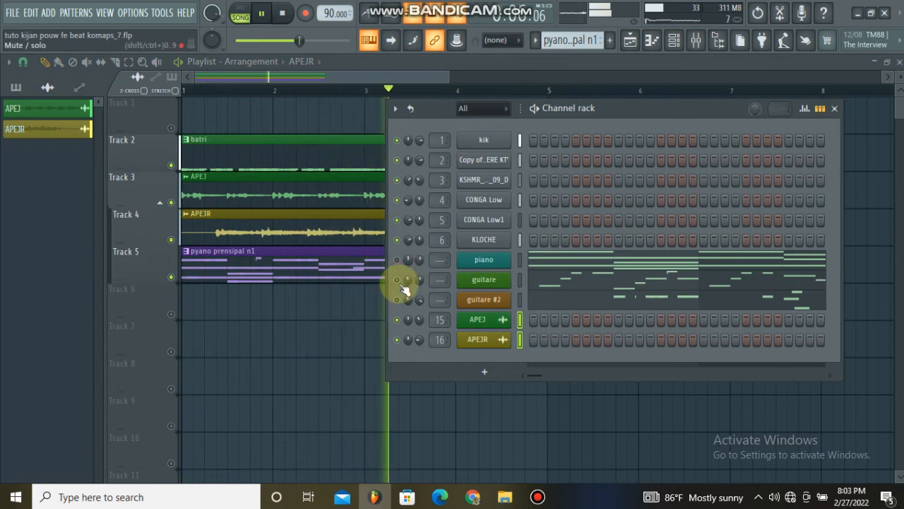
pyautogui.click(397, 280)
pyautogui.click(397, 301)
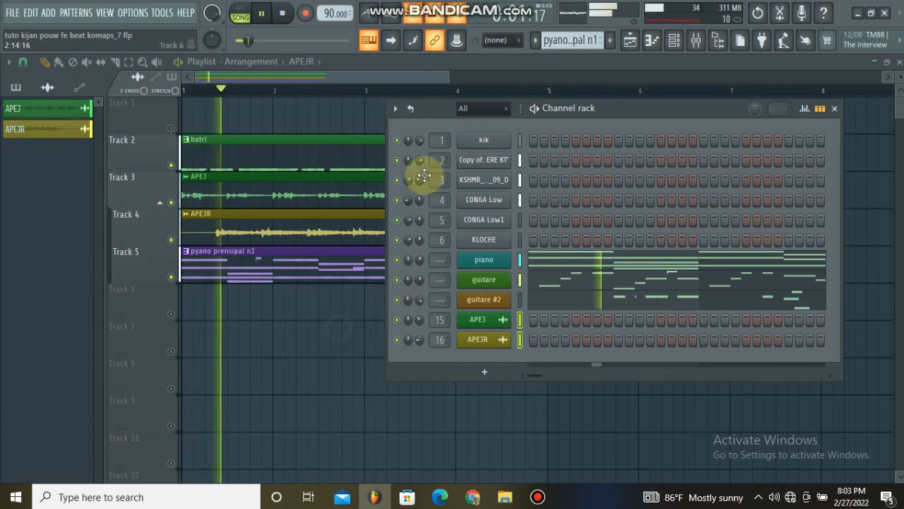
# Slice off the end of the APEJ clip that extends past bar 5 in the playlist
pyautogui.press('F6')
pyautogui.click(115, 61)
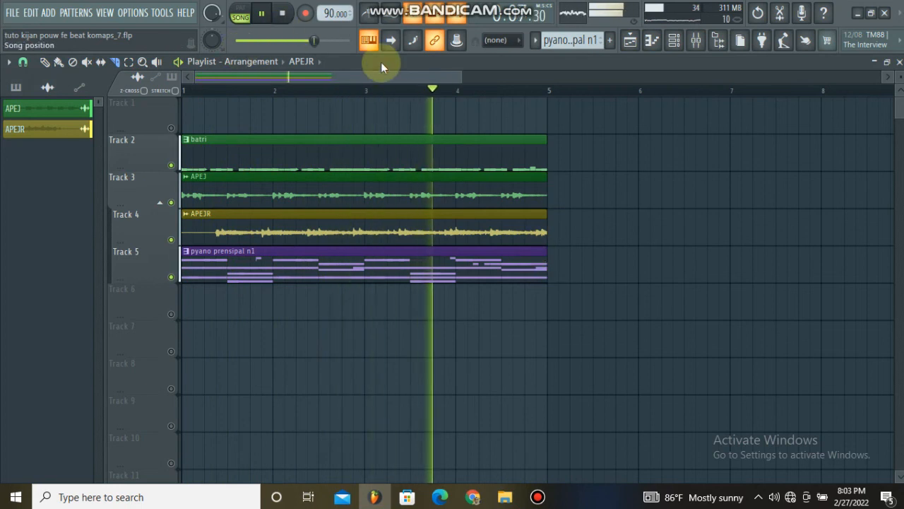
# Stop playback and select the piano and guitar channels in the channel rack
pyautogui.click(674, 41)
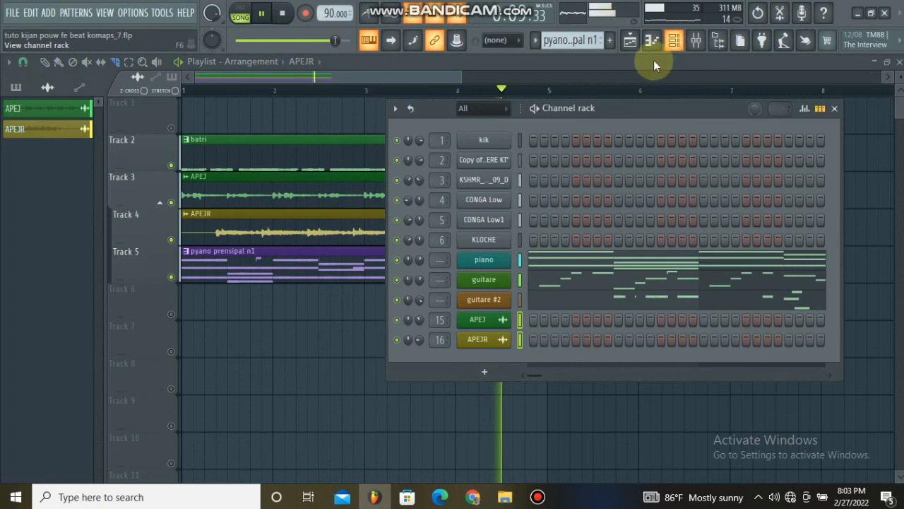
pyautogui.press('space')
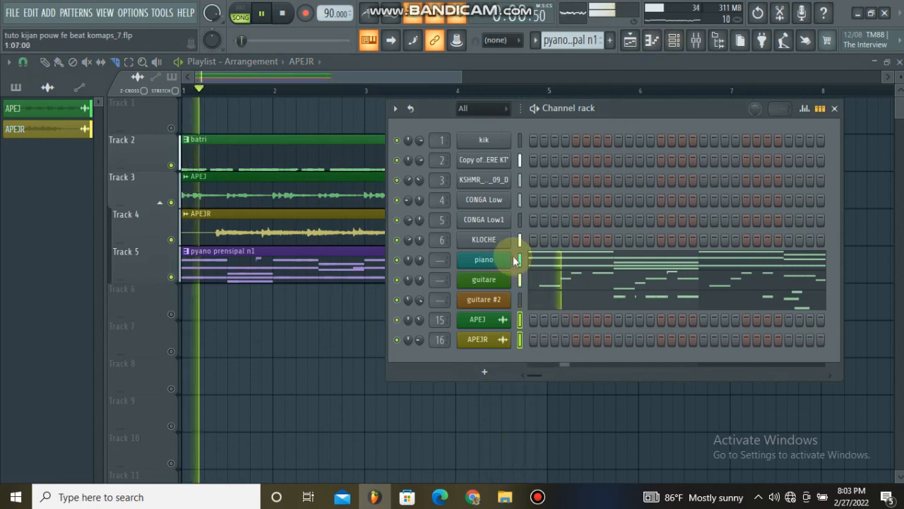
pyautogui.click(519, 298)
pyautogui.click(519, 259)
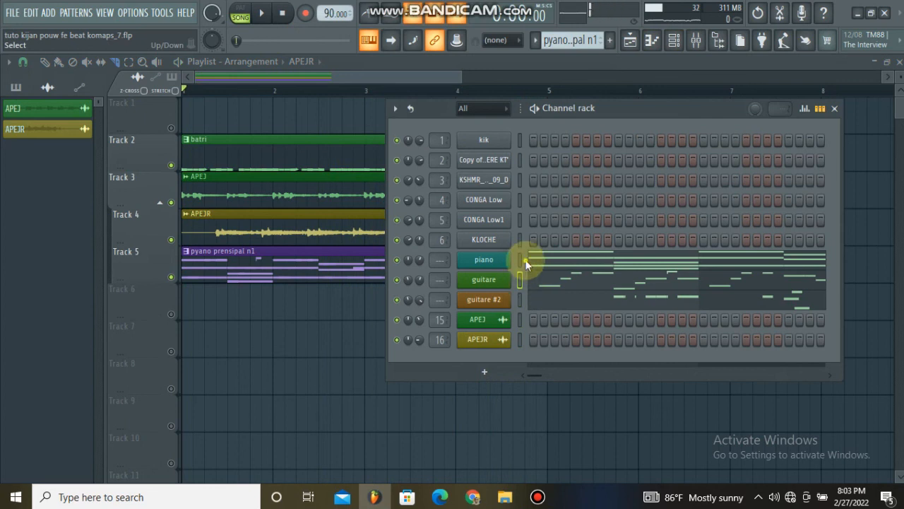